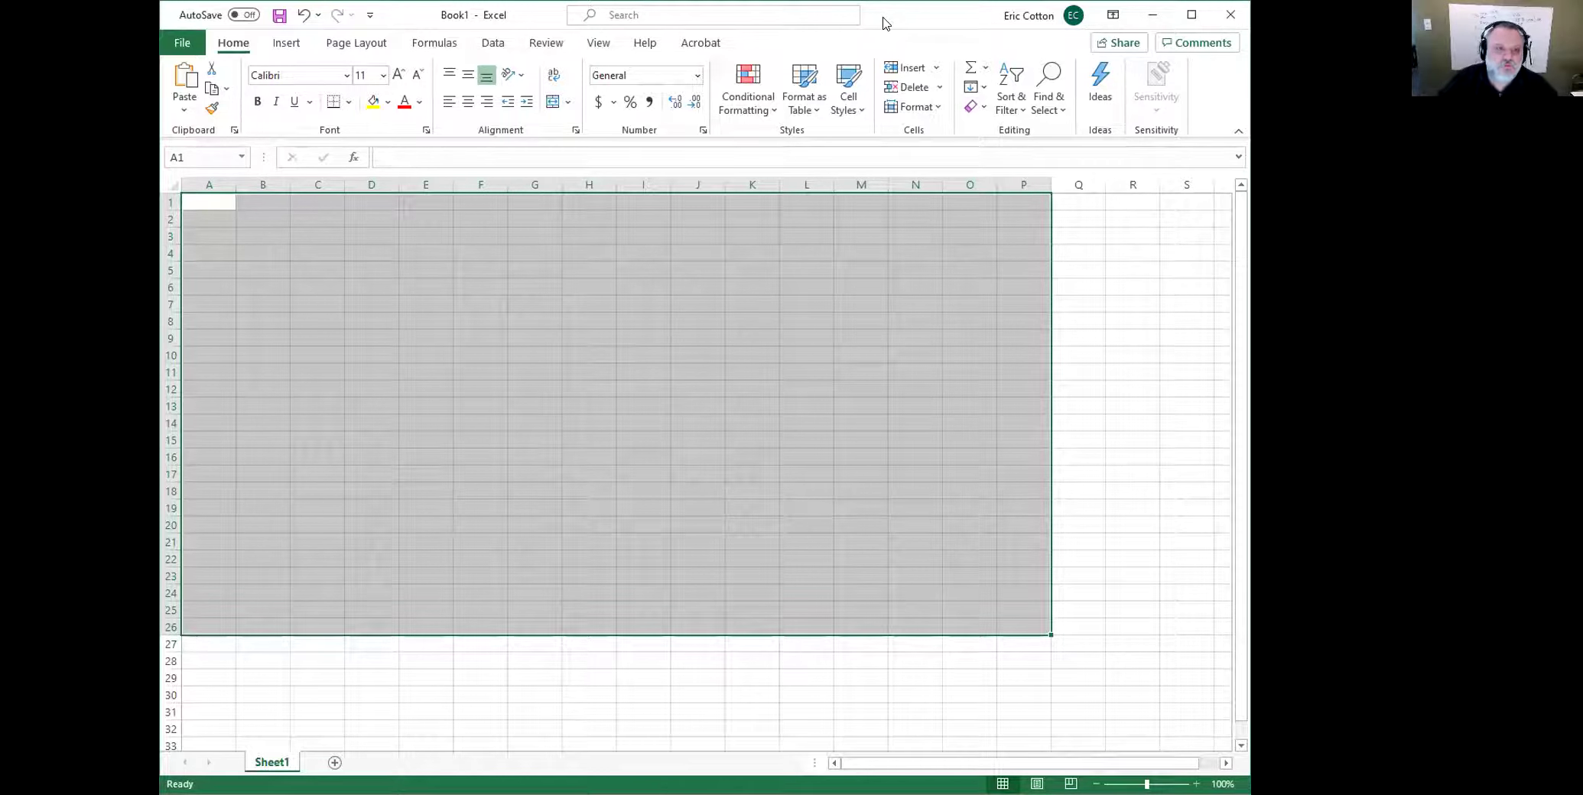
# Step: Enter the heading "Volume" in cell A1
pyautogui.press('Down')
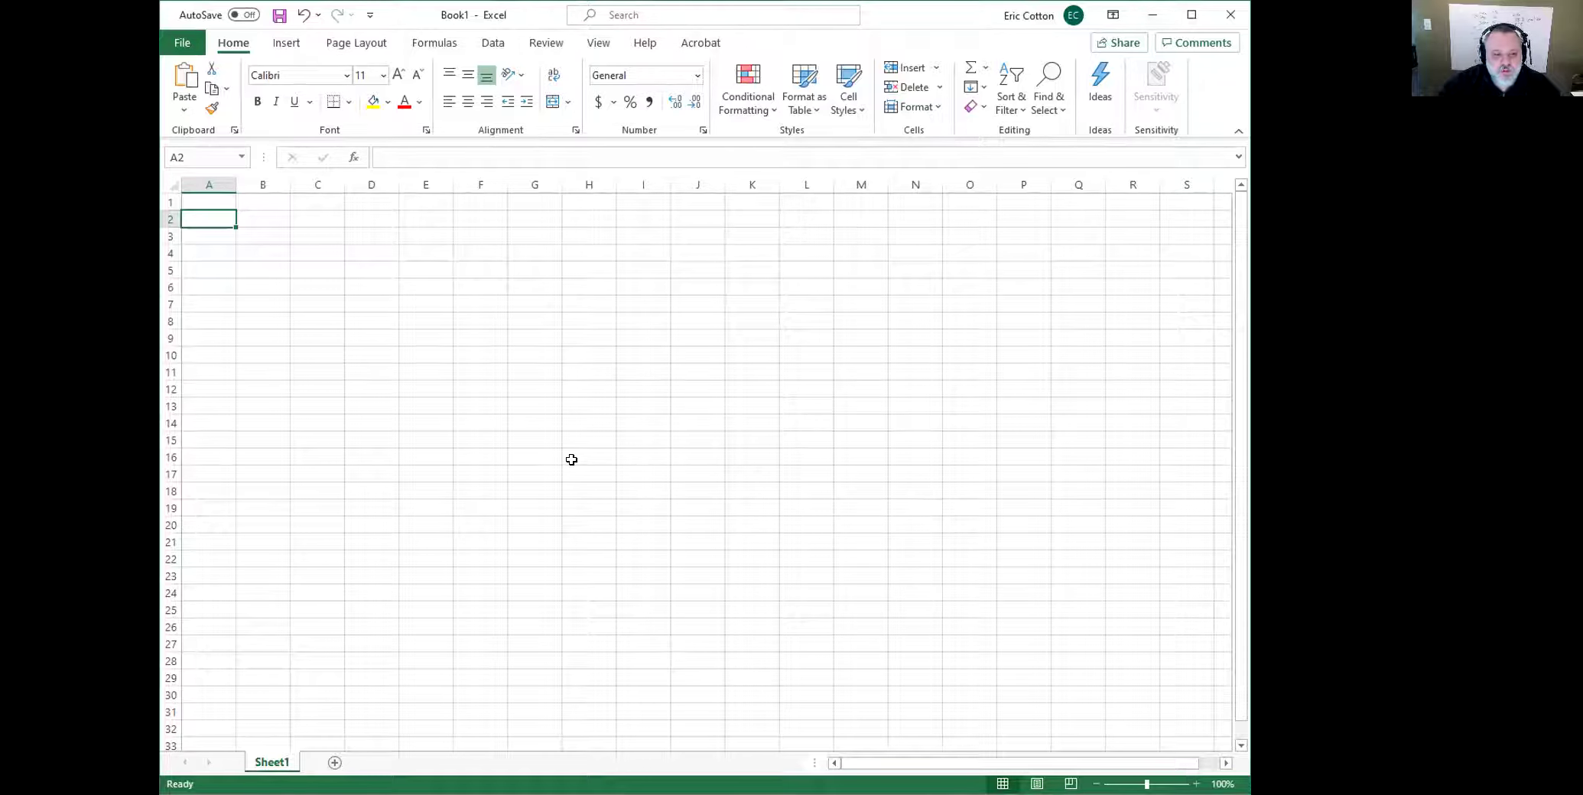
pyautogui.scroll(5, 526, 454)
pyautogui.scroll(5, 525, 451)
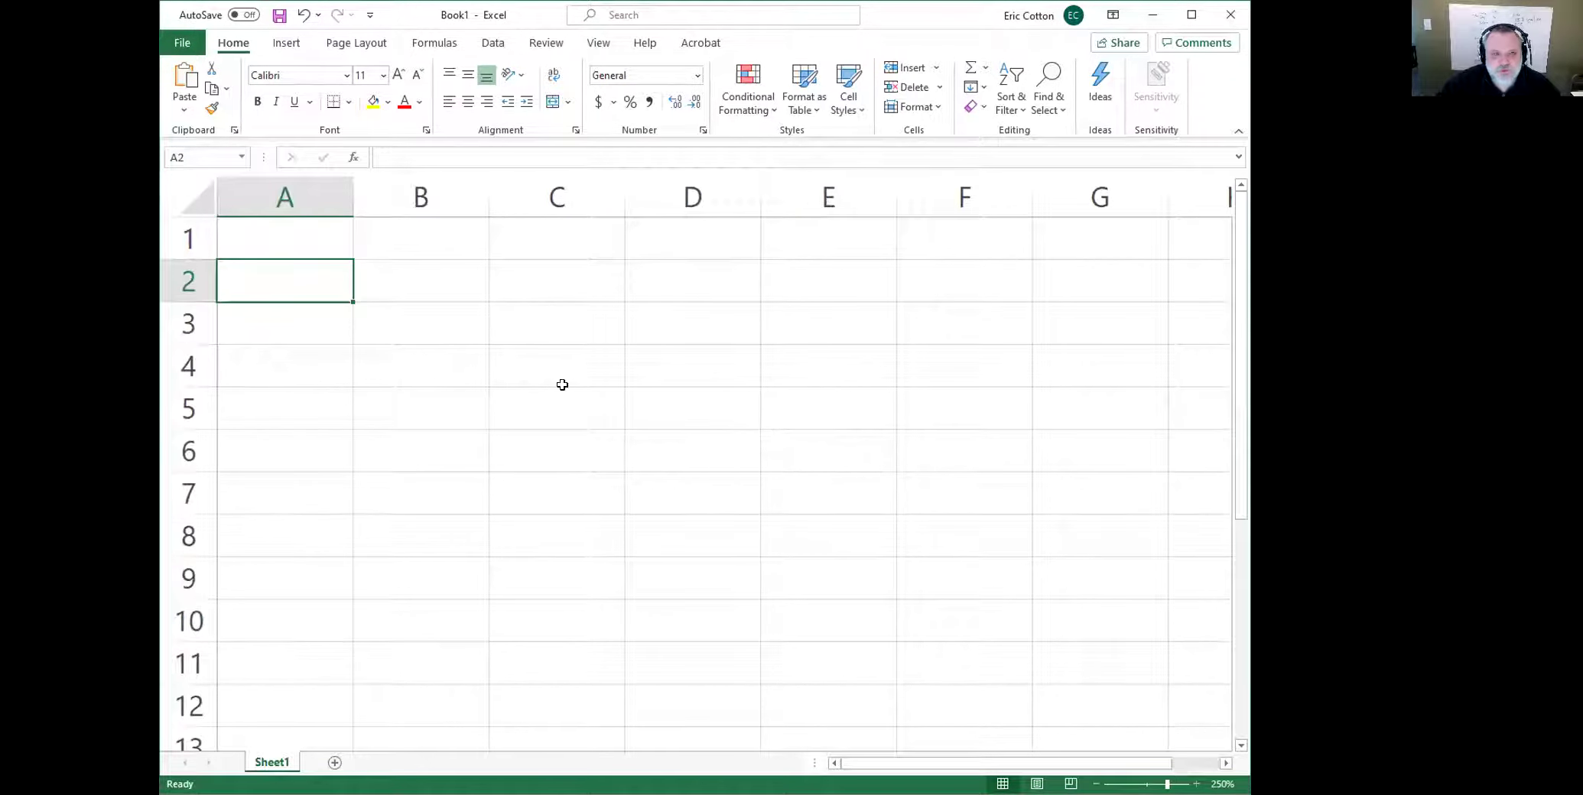
pyautogui.click(273, 241)
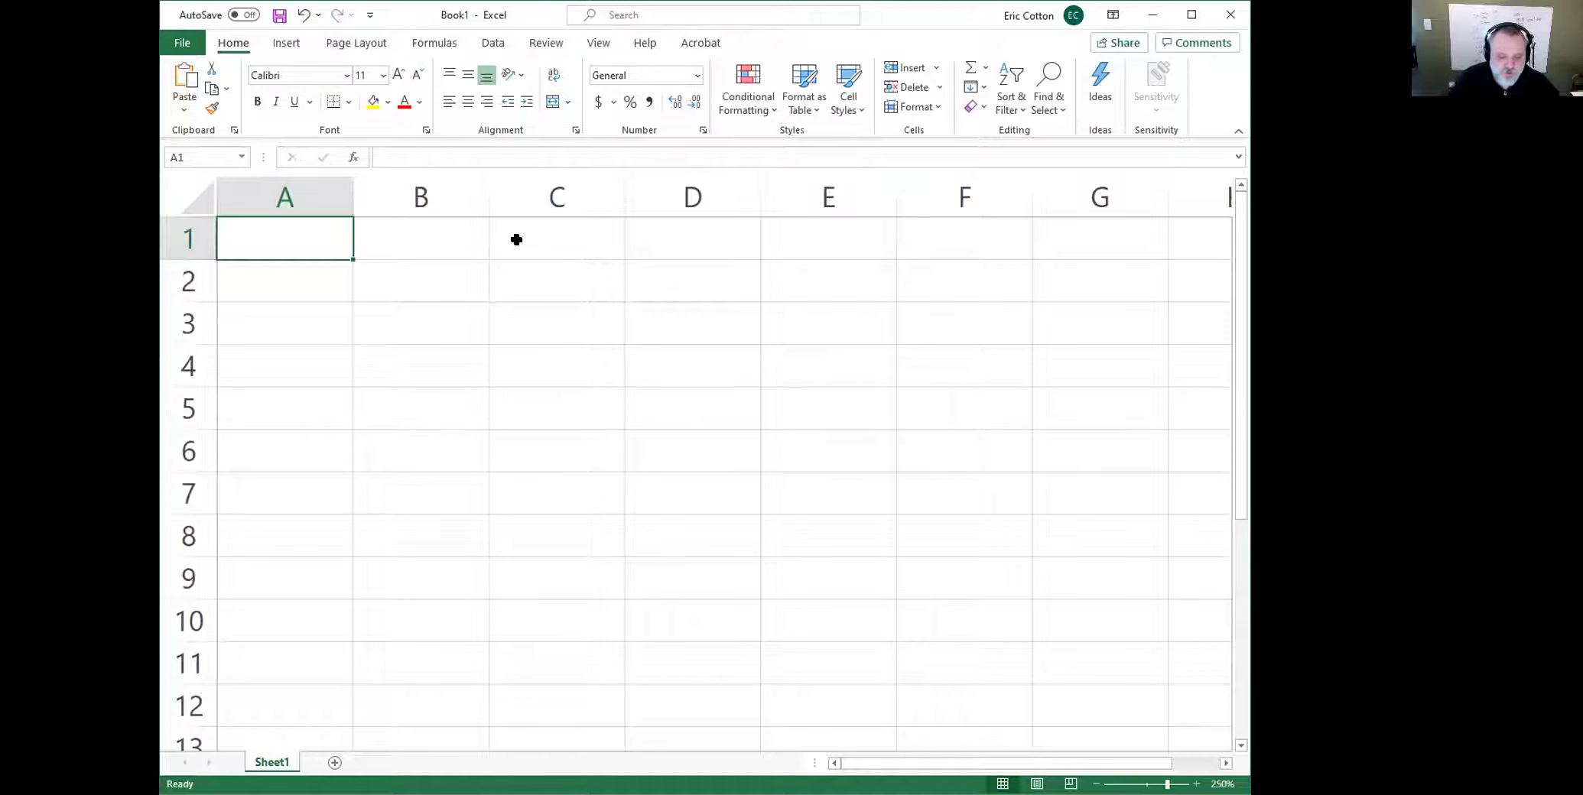
pyautogui.write('Volume')
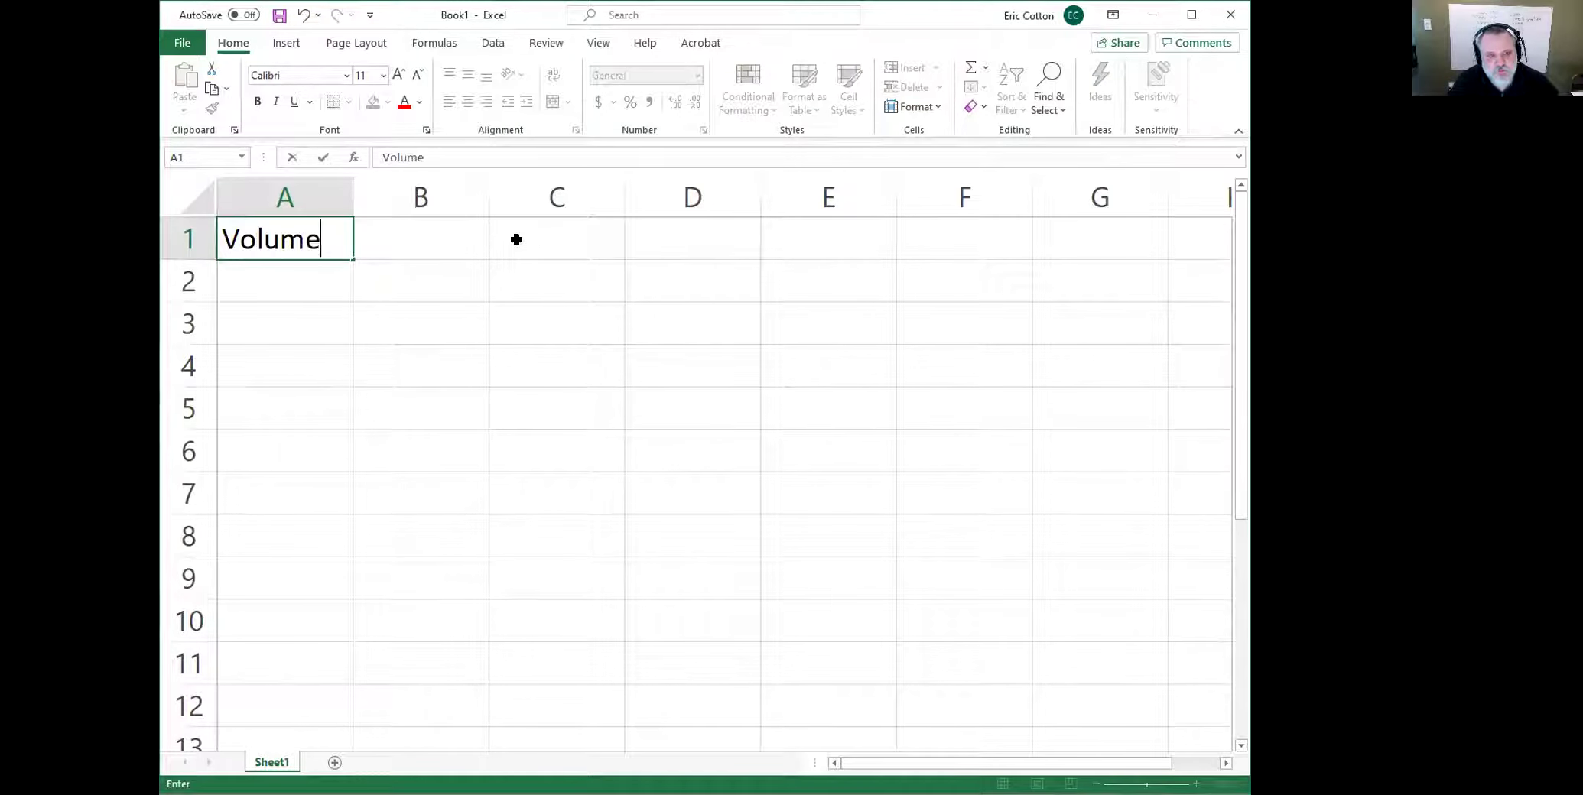
pyautogui.press('Tab')
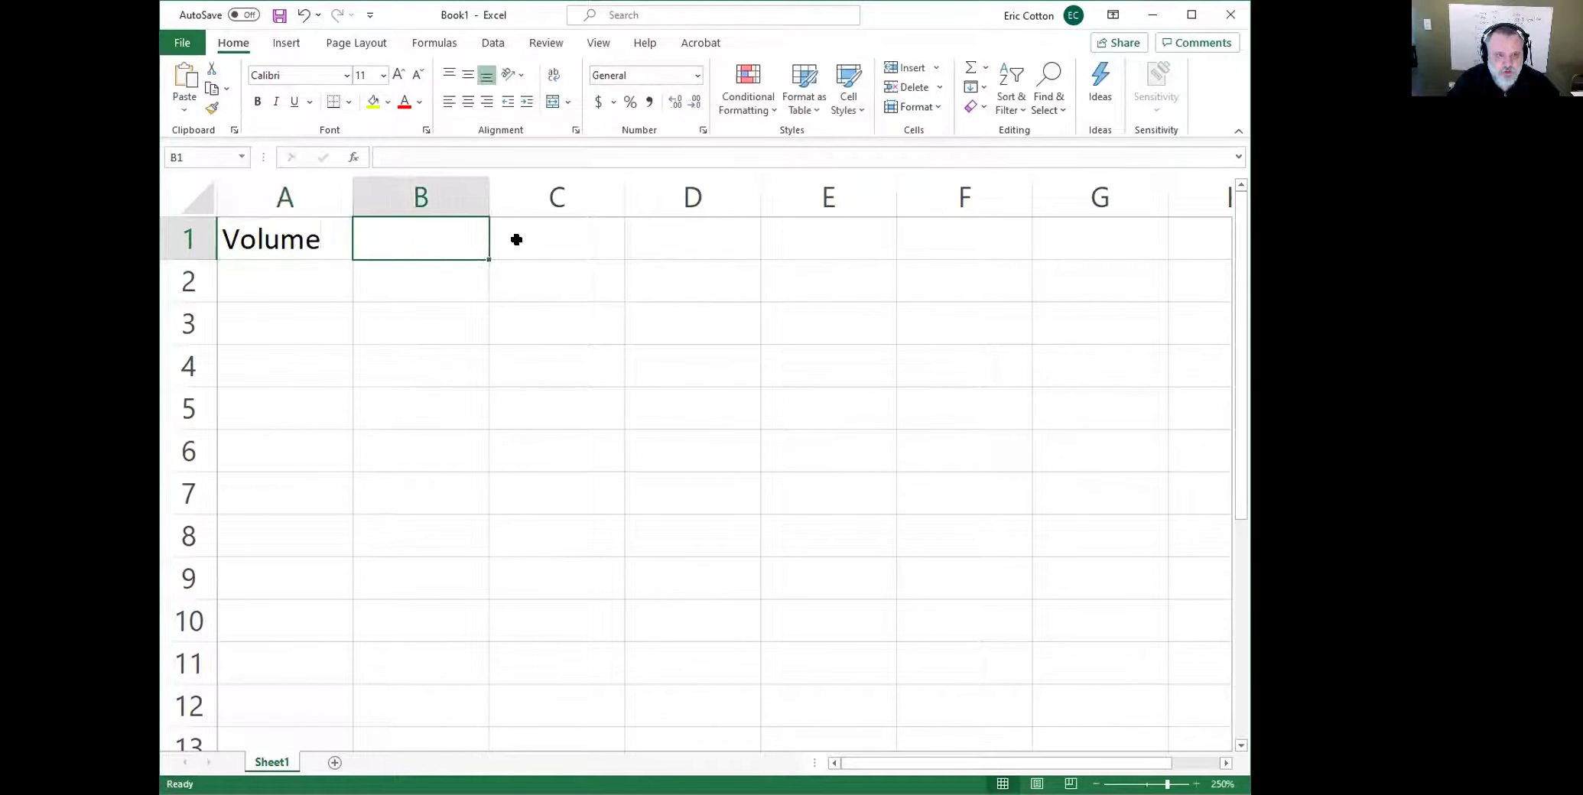
# Step: Replace the heading in cell A1 with "Cumulative Volume"
pyautogui.press('Left')
pyautogui.write('Cum ')
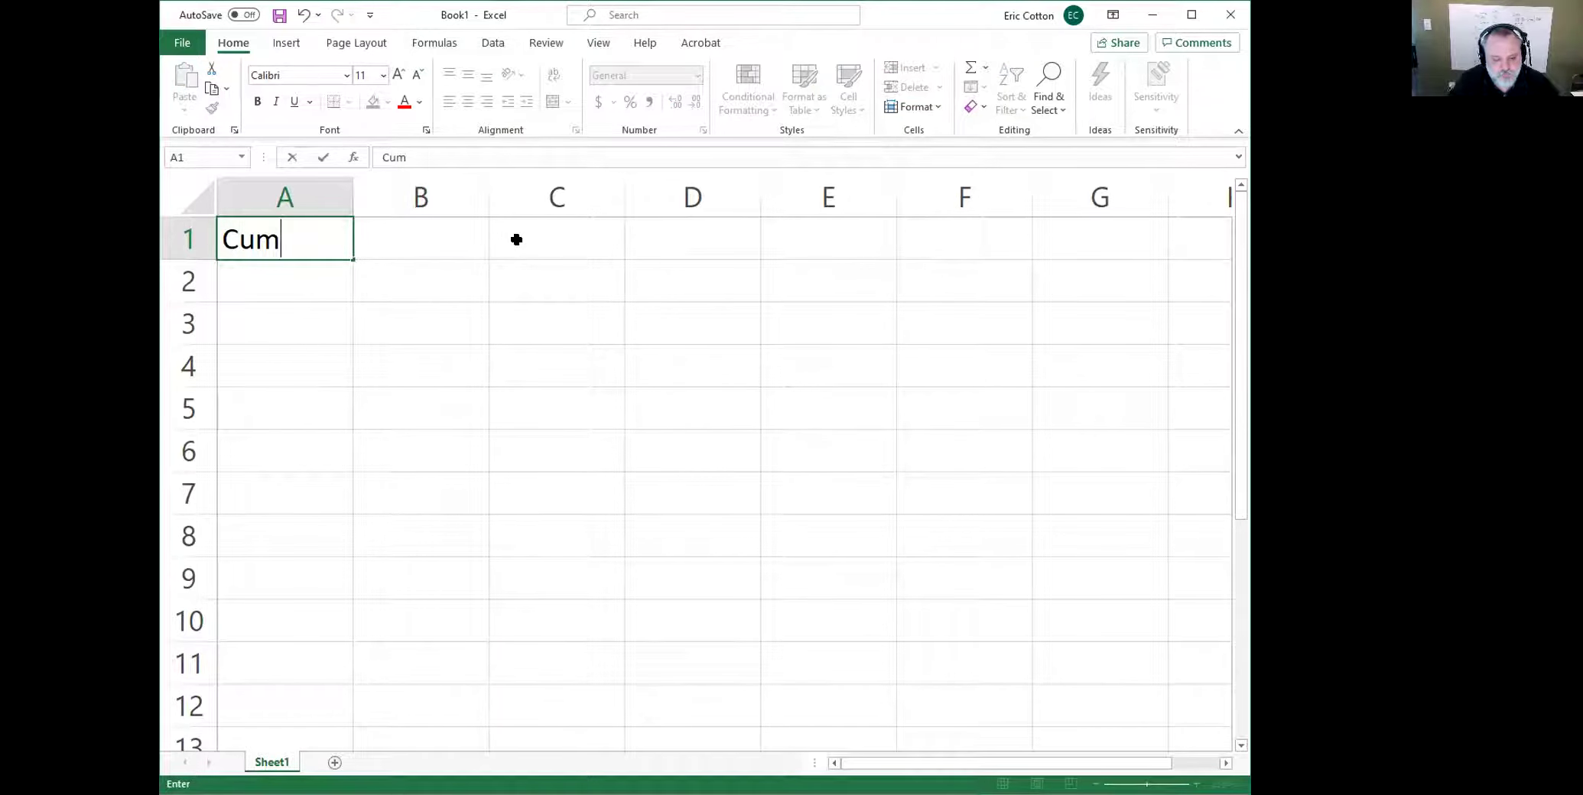
pyautogui.write('ulativce')
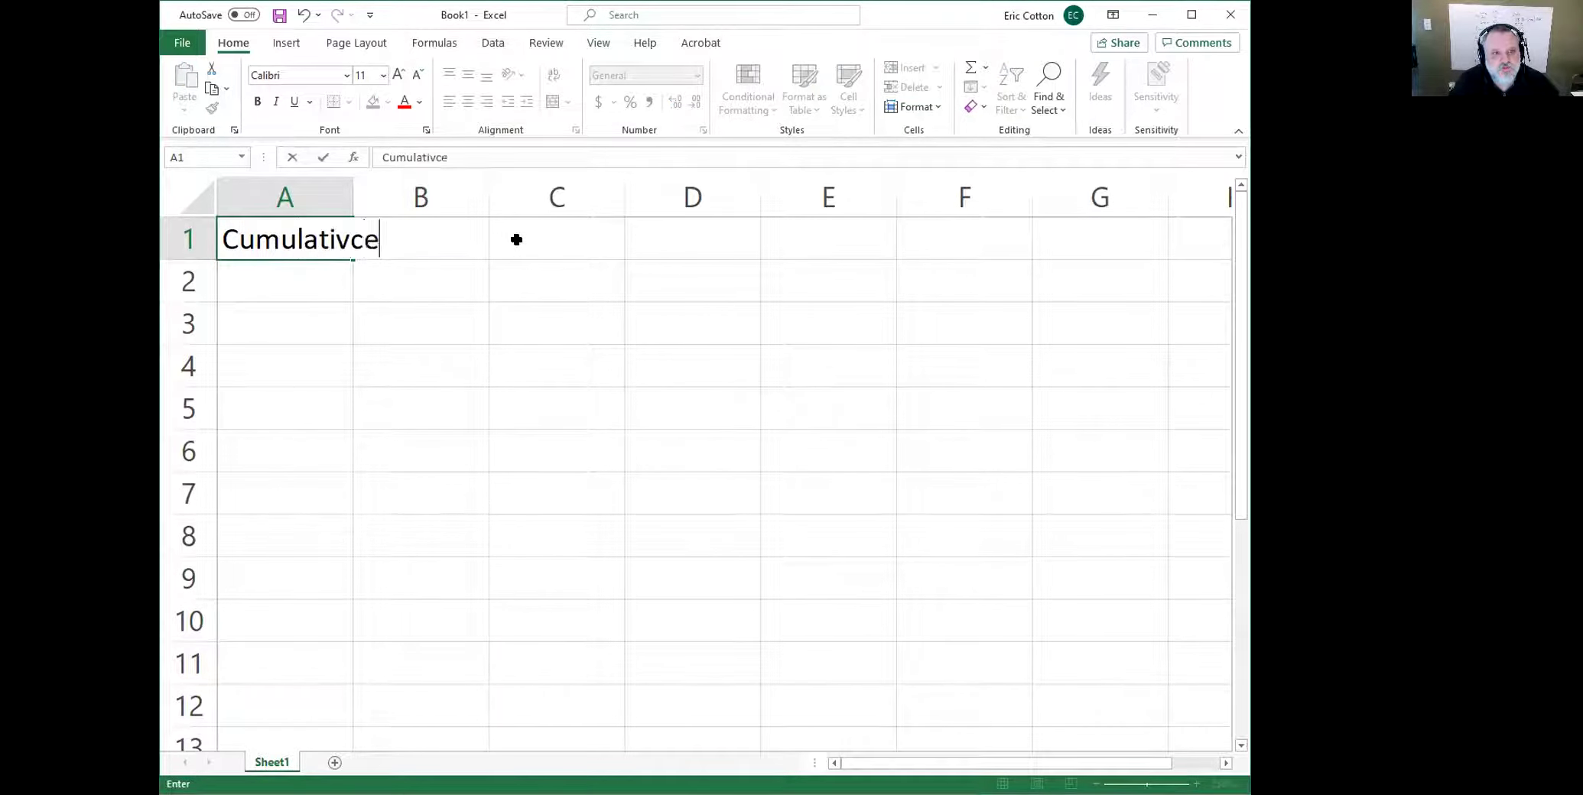
pyautogui.press('BackSpace')
pyautogui.press('BackSpace')
pyautogui.press('BackSpace')
pyautogui.write('ve C')
pyautogui.press('BackSpace')
pyautogui.write('Volume')
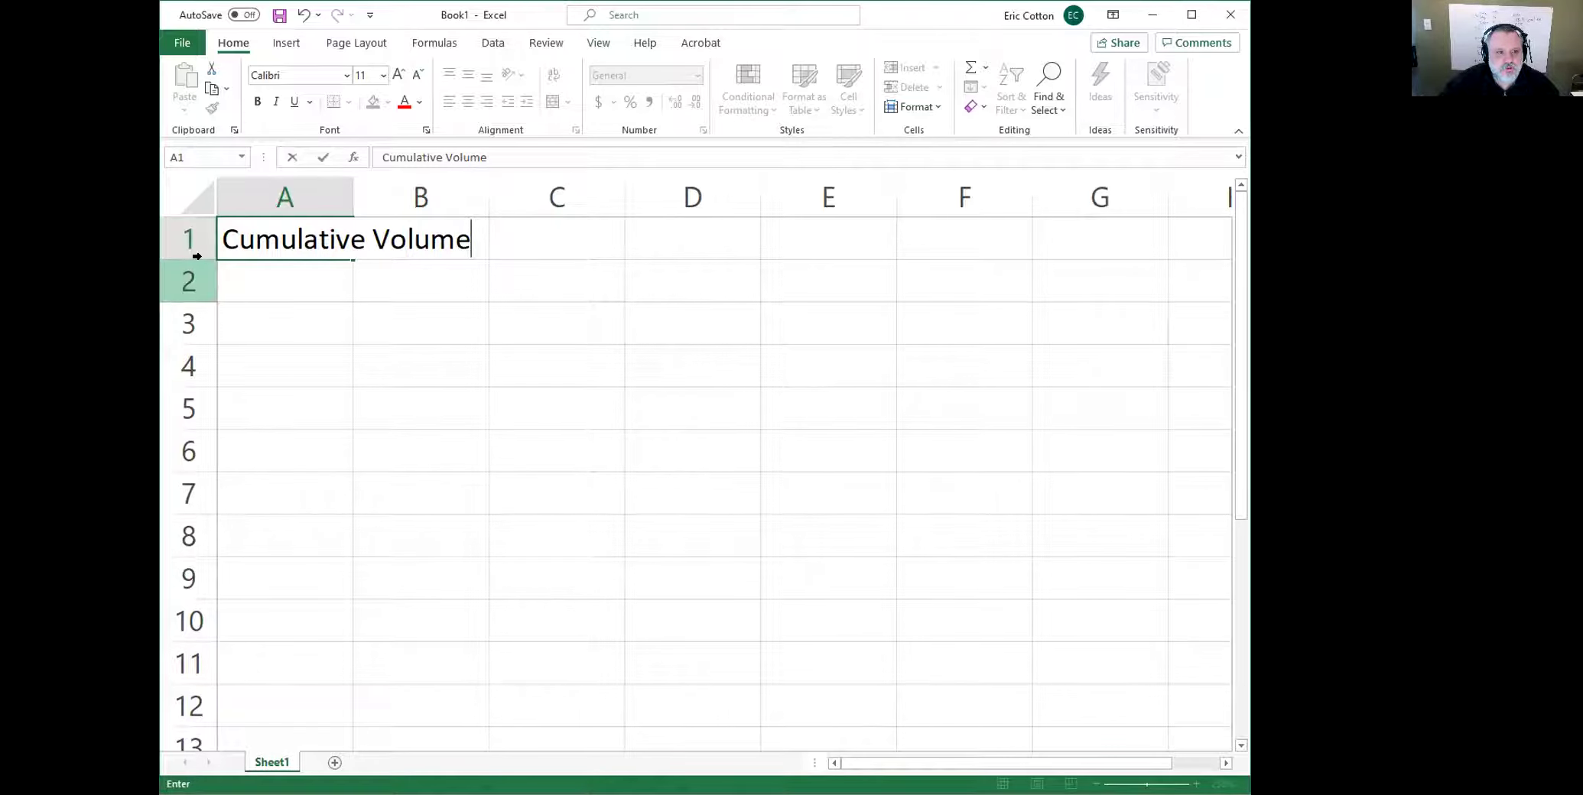
pyautogui.press('Return')
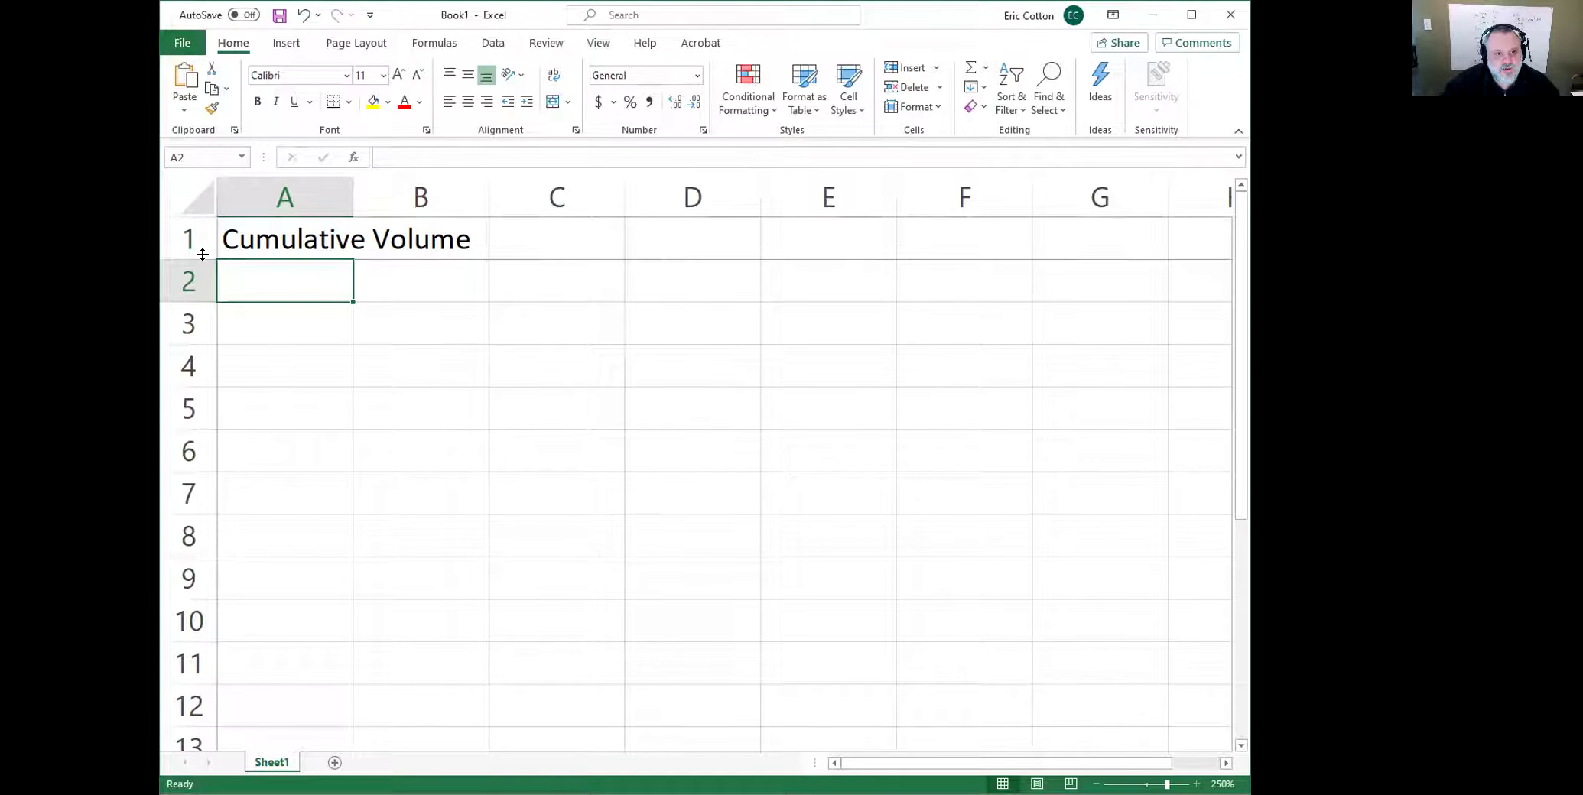
# Step: Fit the A1 heading on two lines by doubling row 1's height, wrapping the text and widening column A
pyautogui.moveTo(203, 254); pyautogui.dragTo(203, 301)
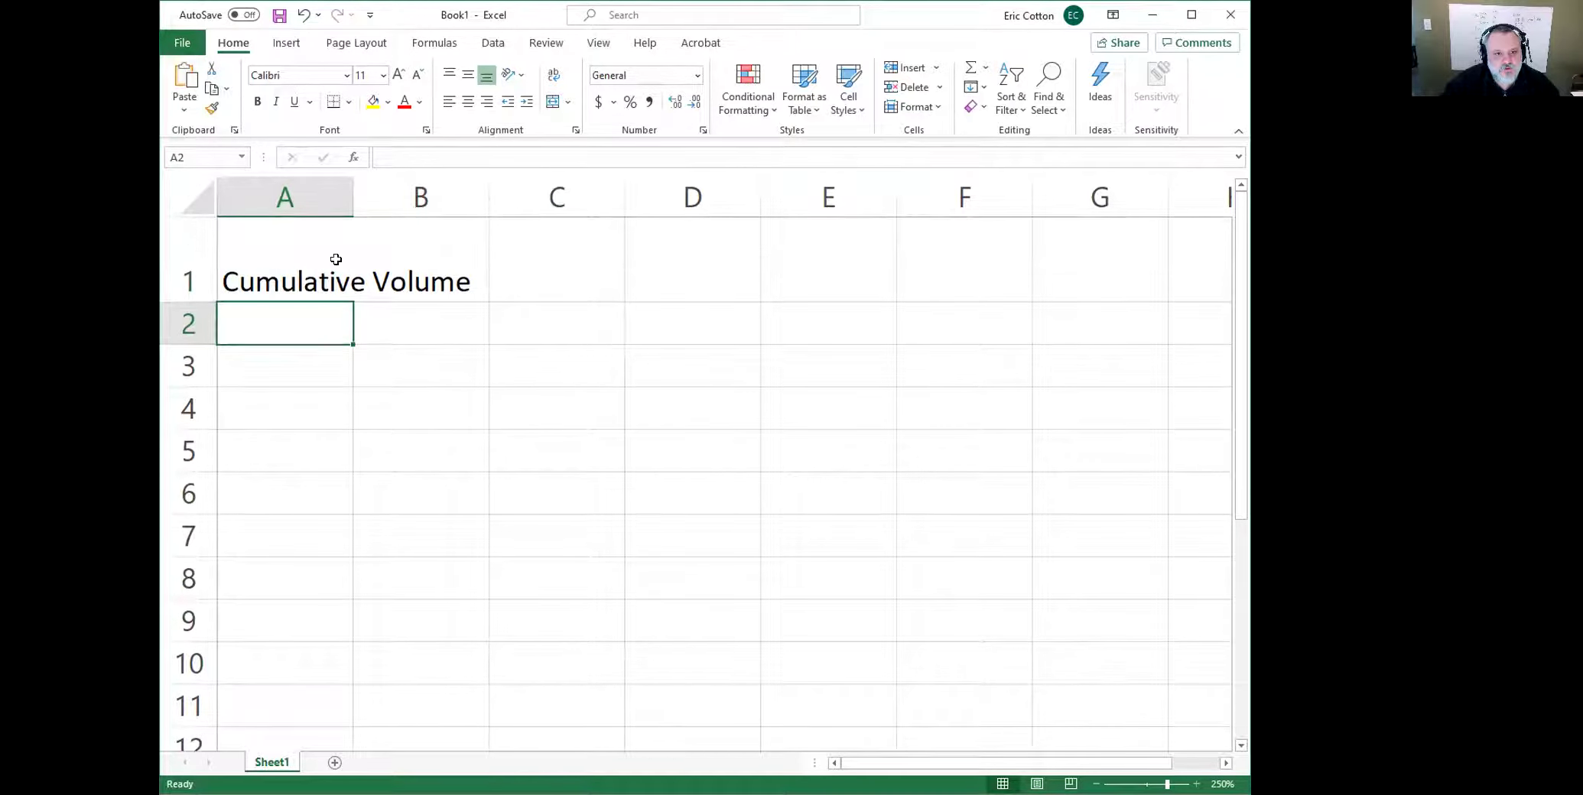
pyautogui.click(305, 230)
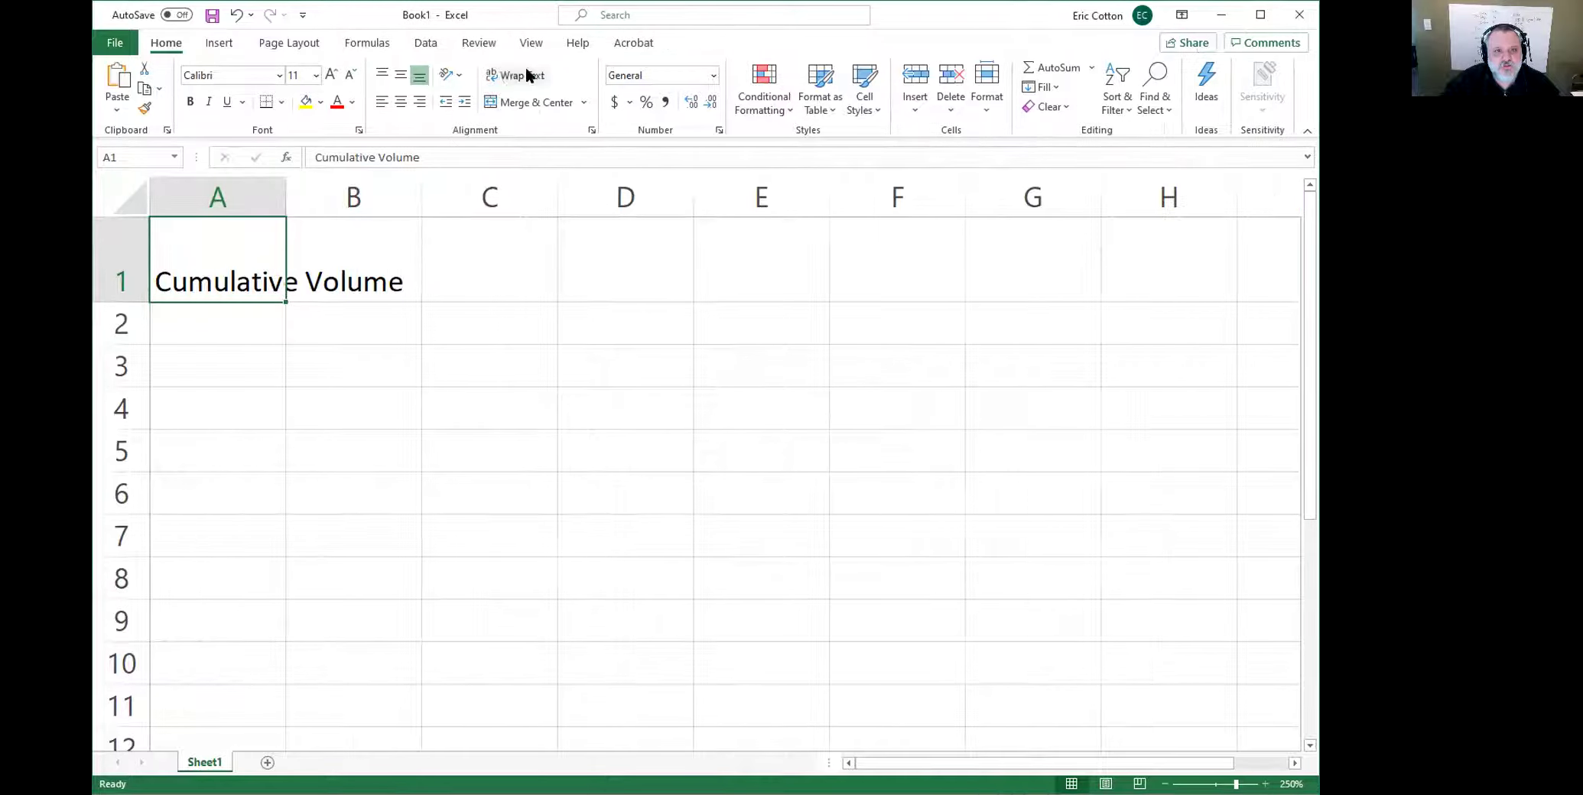
pyautogui.click(518, 74)
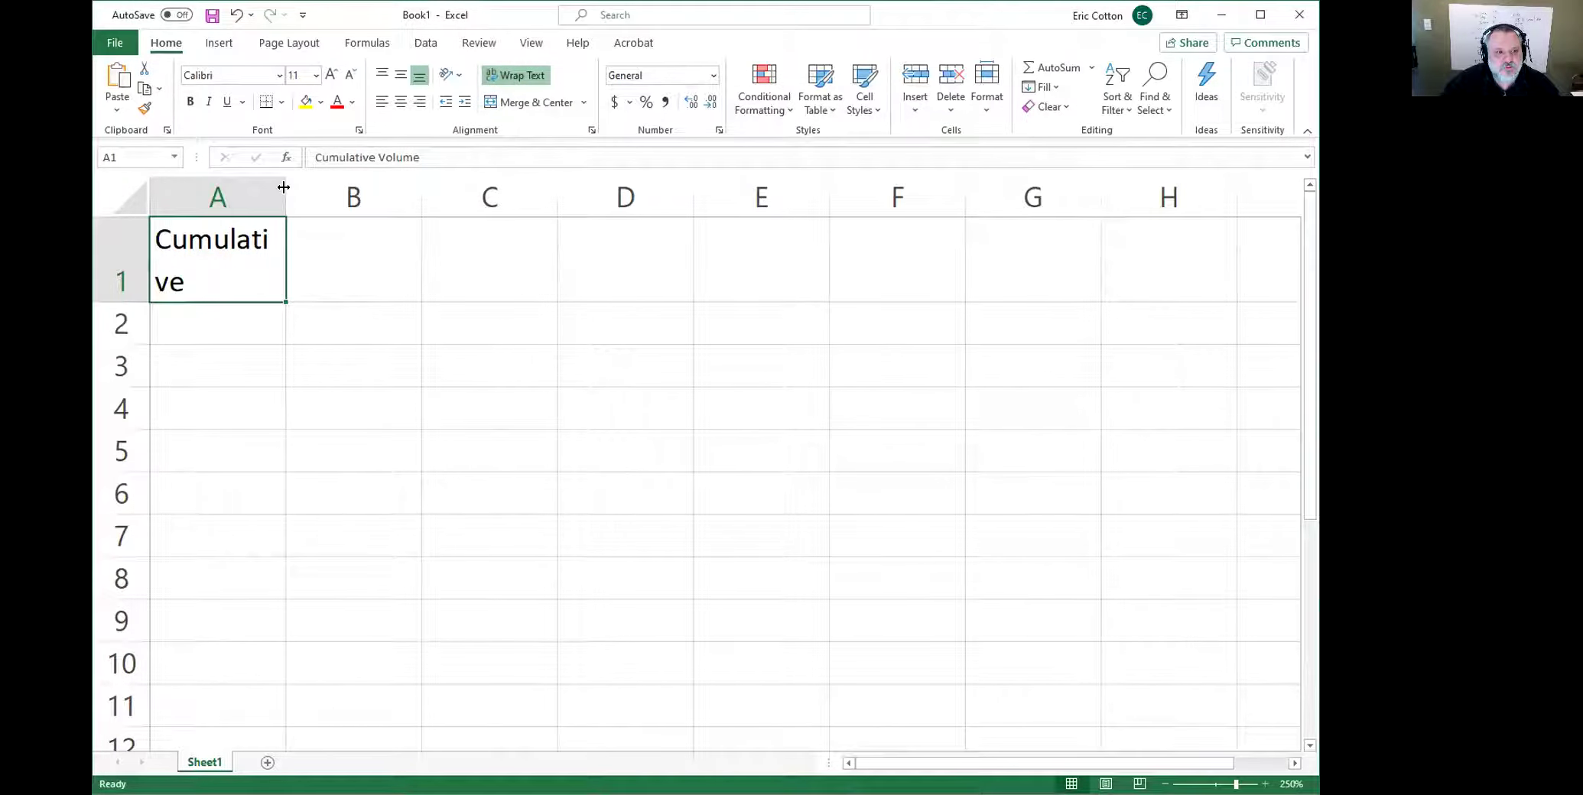
pyautogui.moveTo(284, 188); pyautogui.dragTo(345, 189)
# Step: Widen column B to about twice its width and copy the A1 heading into cell B1
pyautogui.click(399, 247)
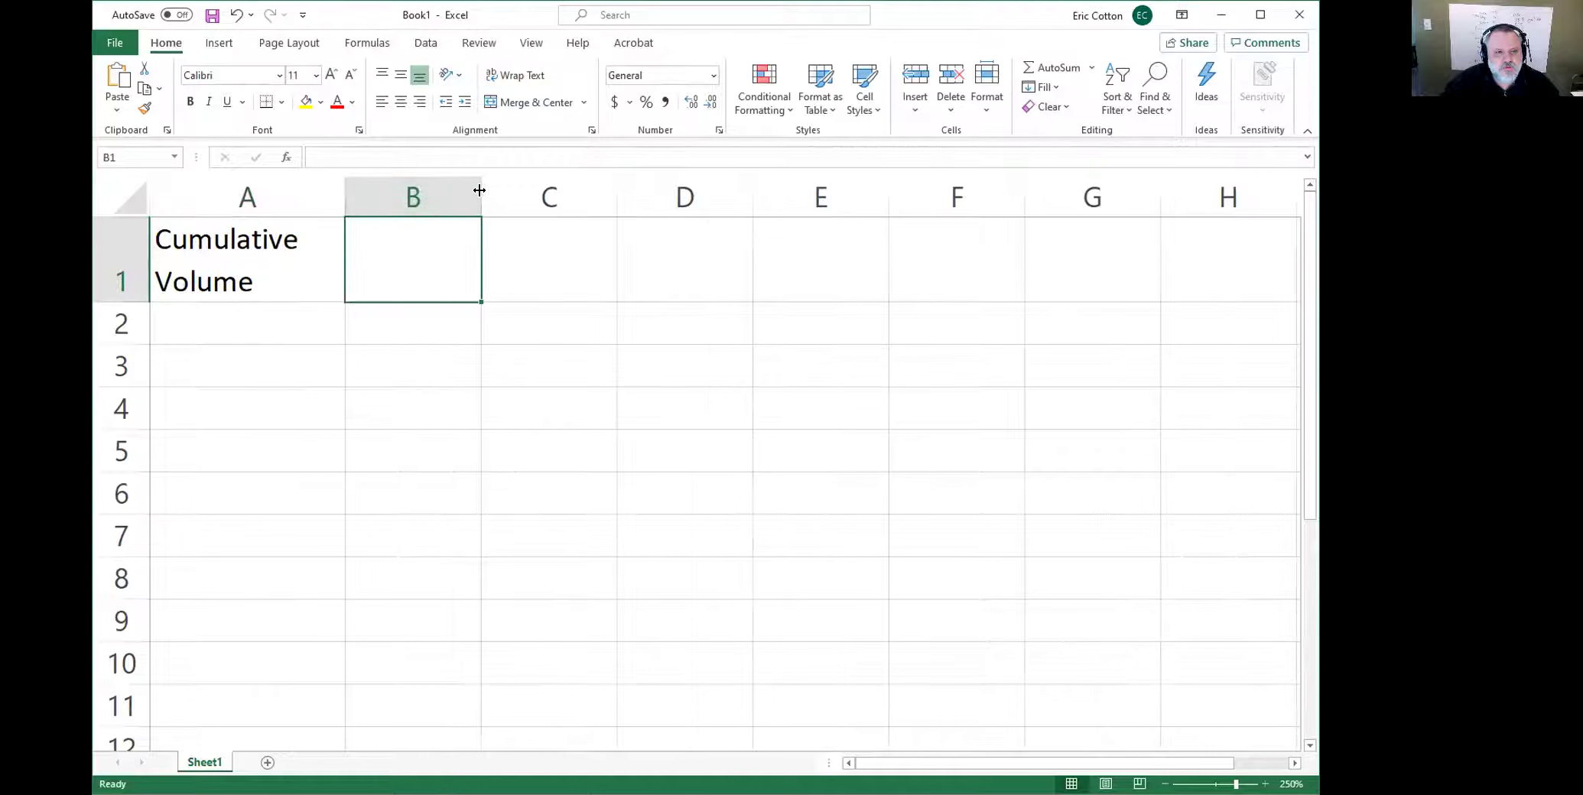
pyautogui.moveTo(479, 191); pyautogui.dragTo(635, 191)
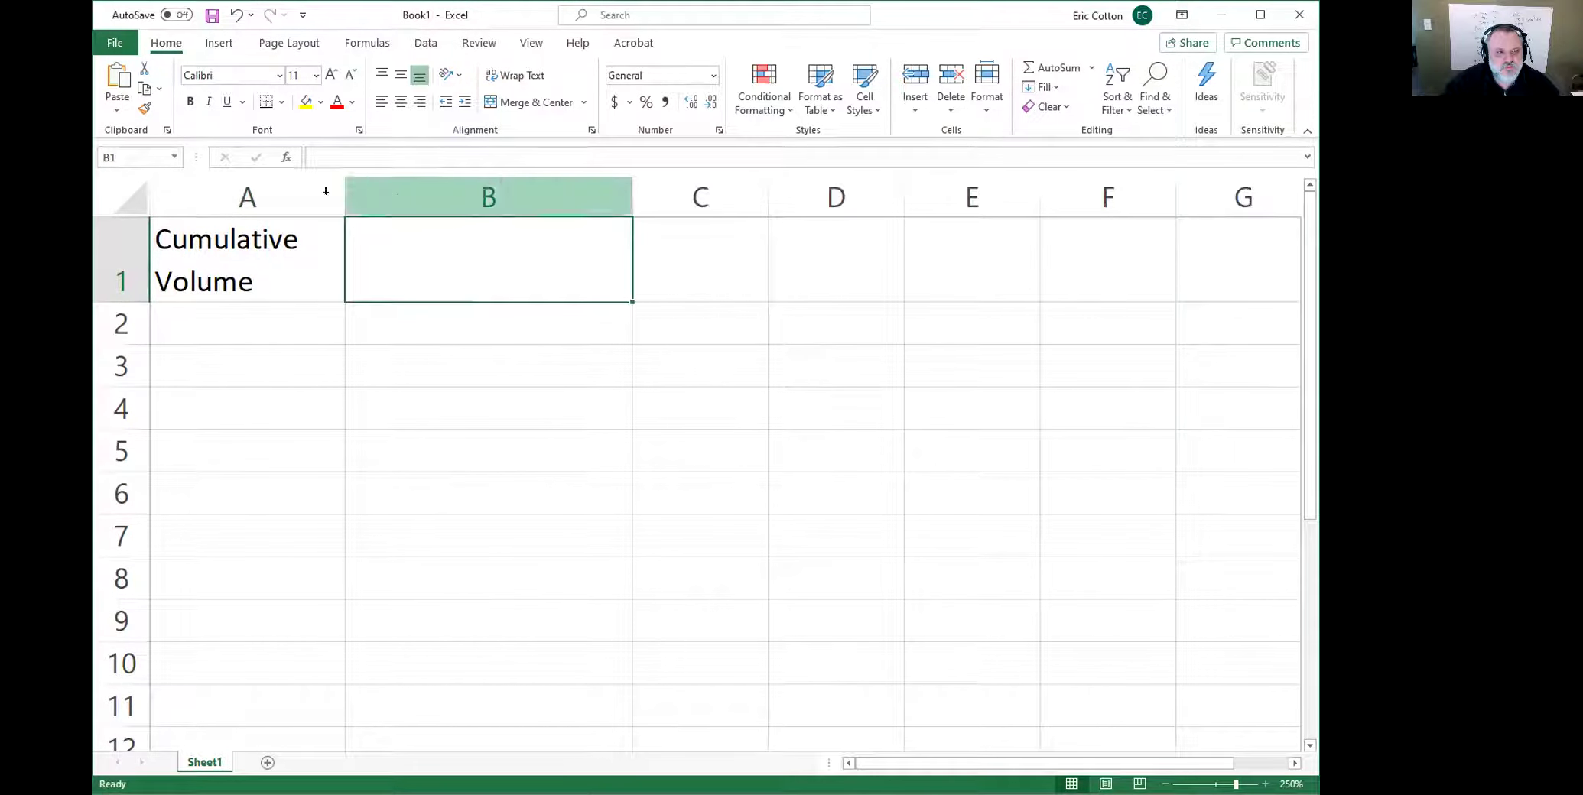
pyautogui.click(259, 241)
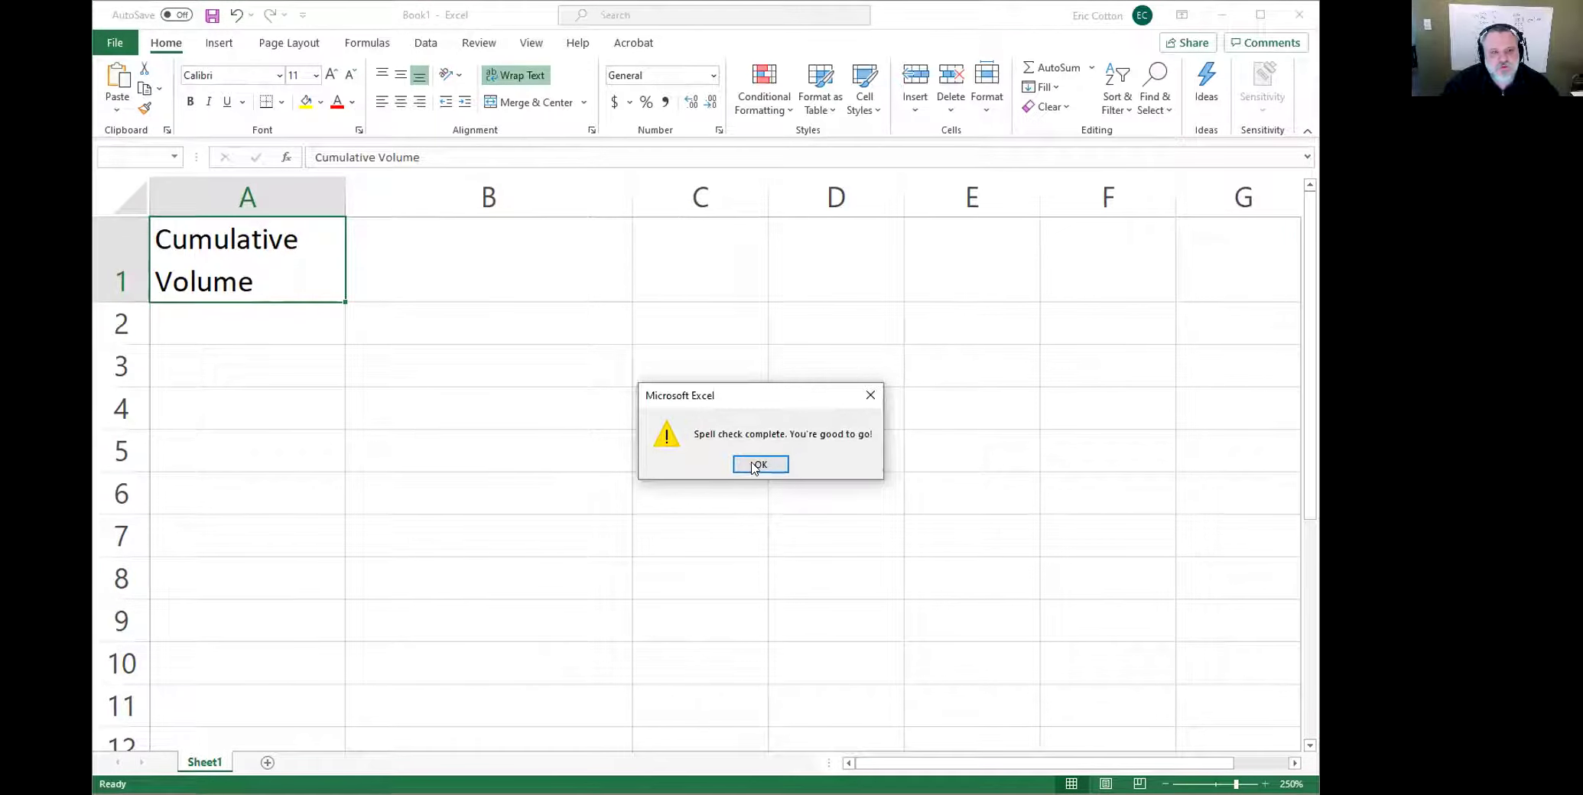
pyautogui.click(758, 465)
pyautogui.hotkey('ctrl', 'c')
pyautogui.click(385, 255)
pyautogui.hotkey('ctrl', 'v')
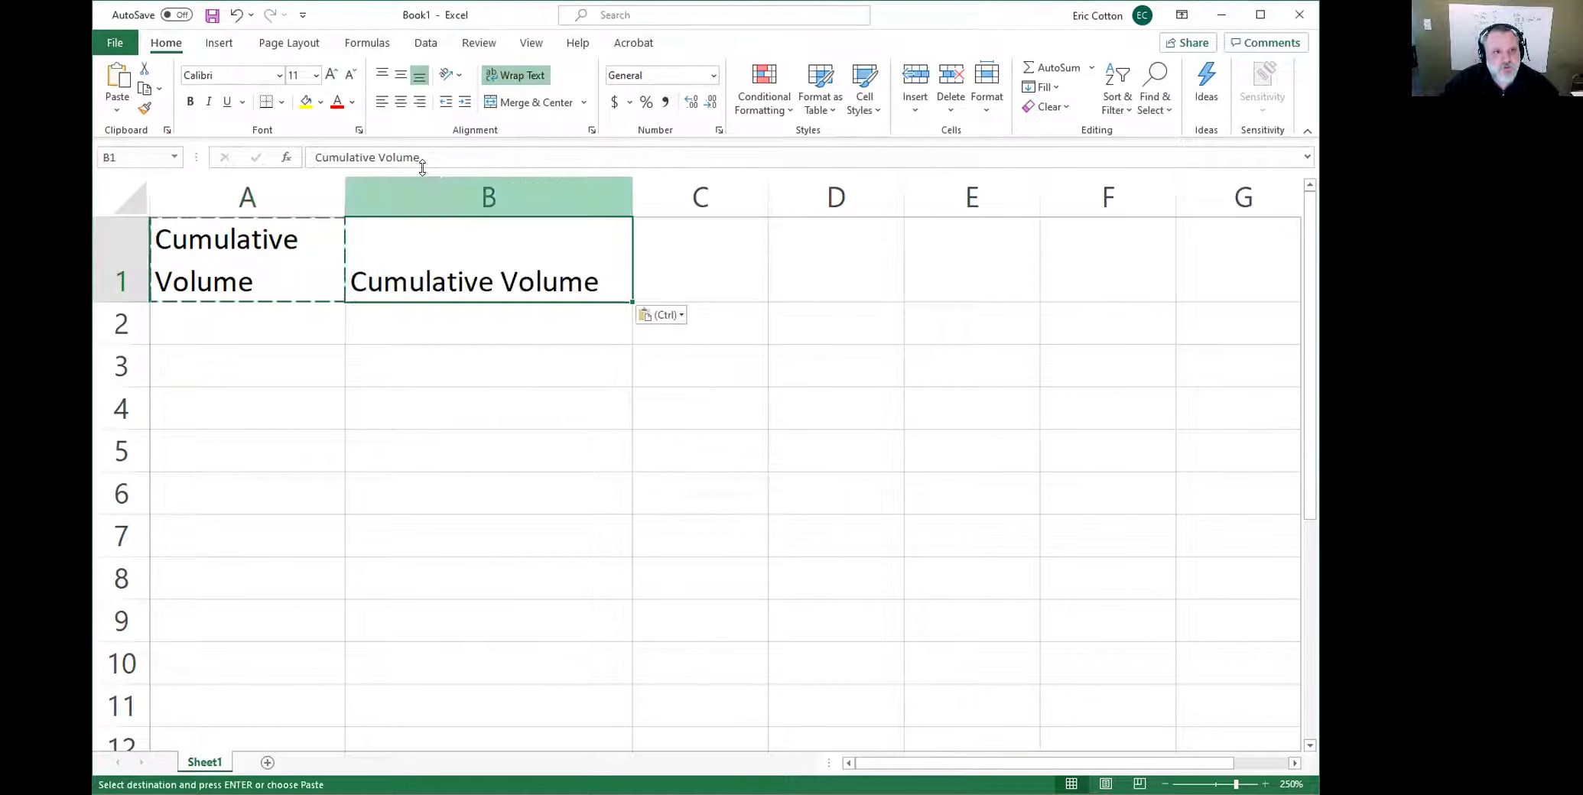
# Step: Change the B1 heading to "Cumulative Mass" and narrow column B to match column A so the heading wraps onto two lines
pyautogui.moveTo(430, 158); pyautogui.dragTo(351, 158)
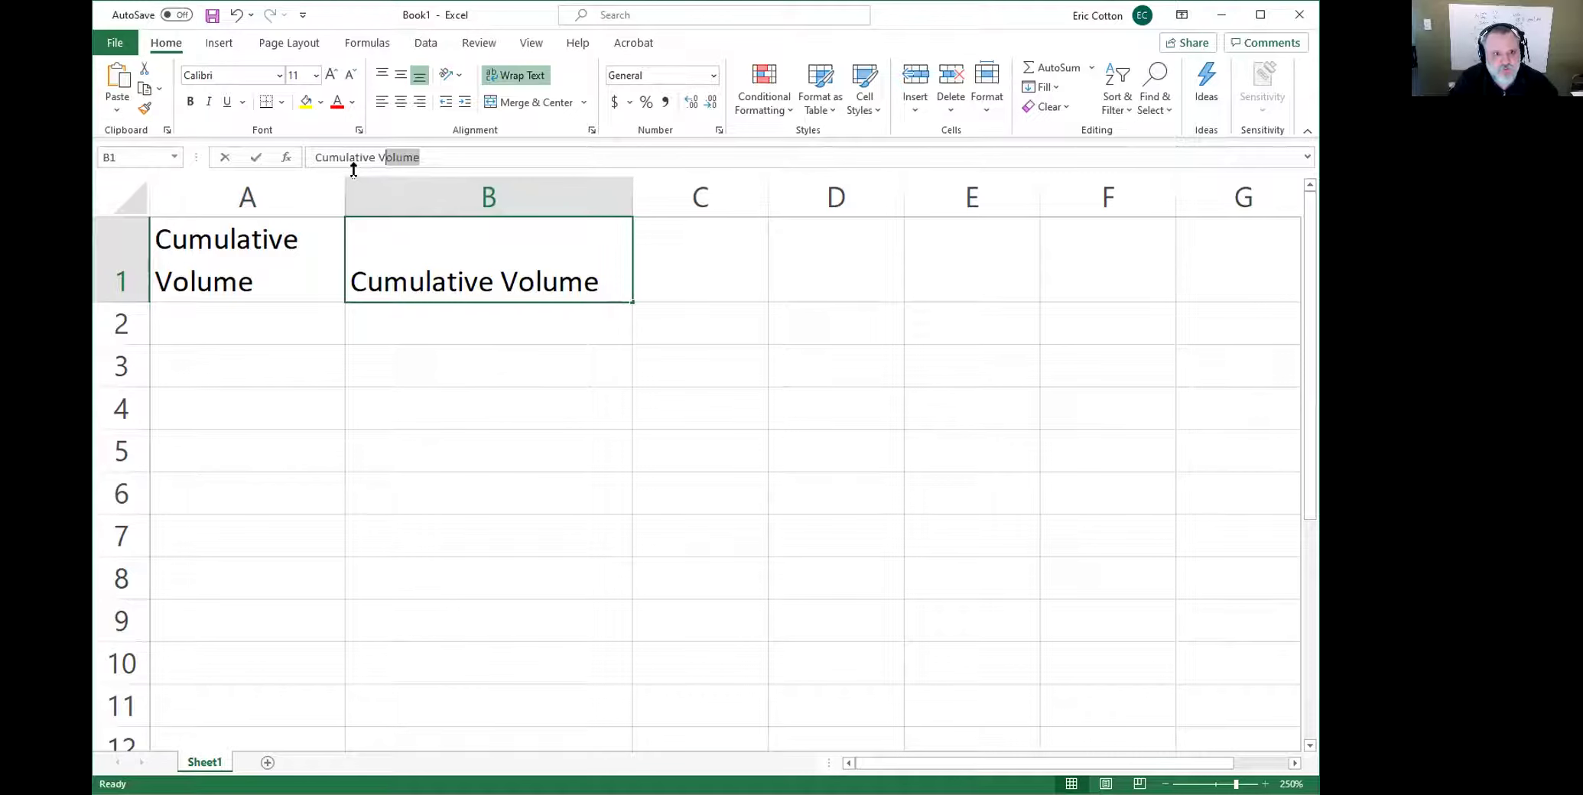
pyautogui.press('BackSpace')
pyautogui.write('Mass')
pyautogui.press('Return')
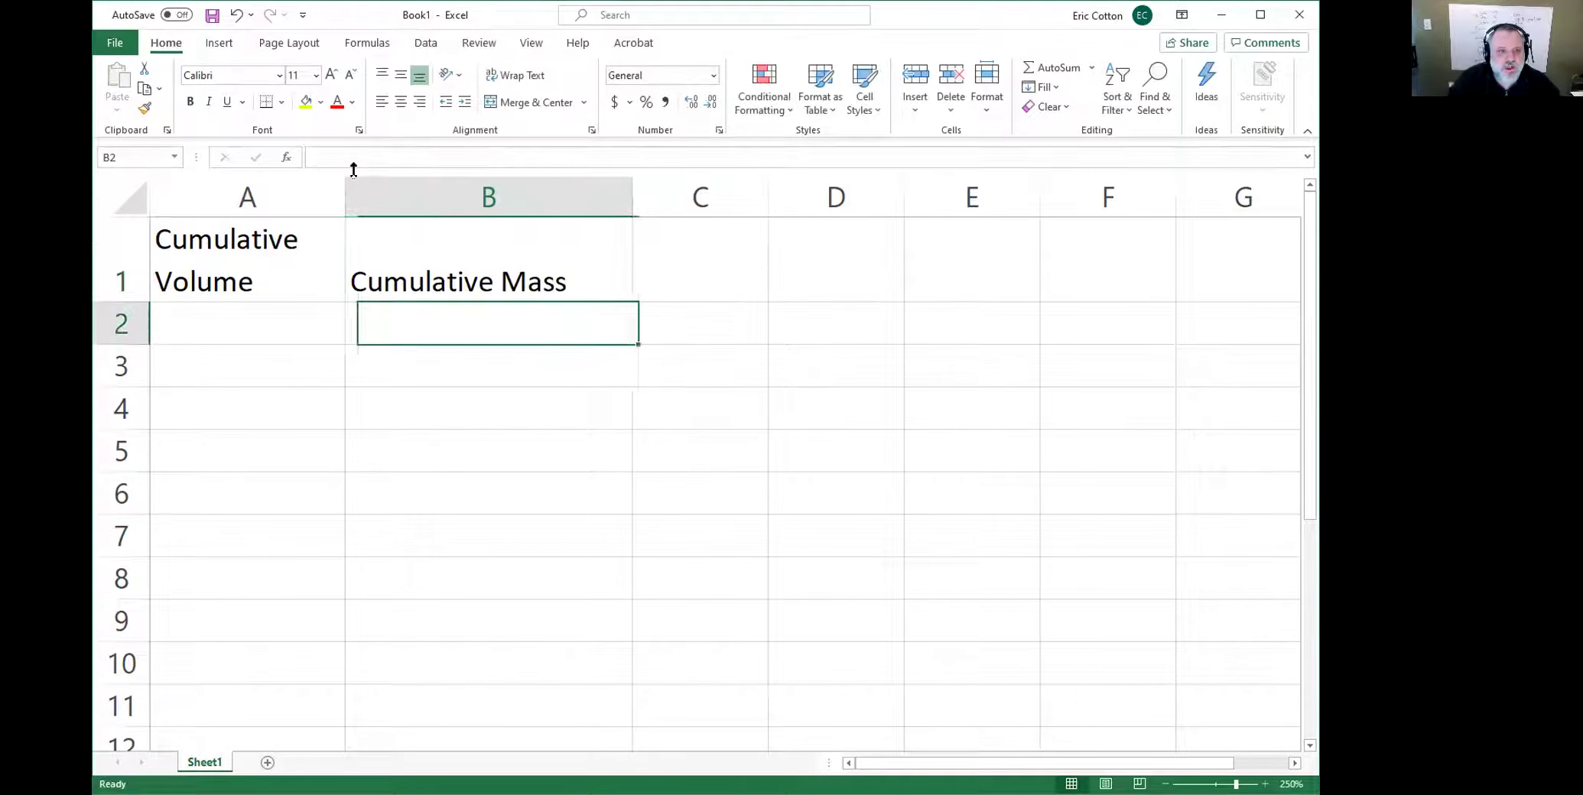
pyautogui.press('Up')
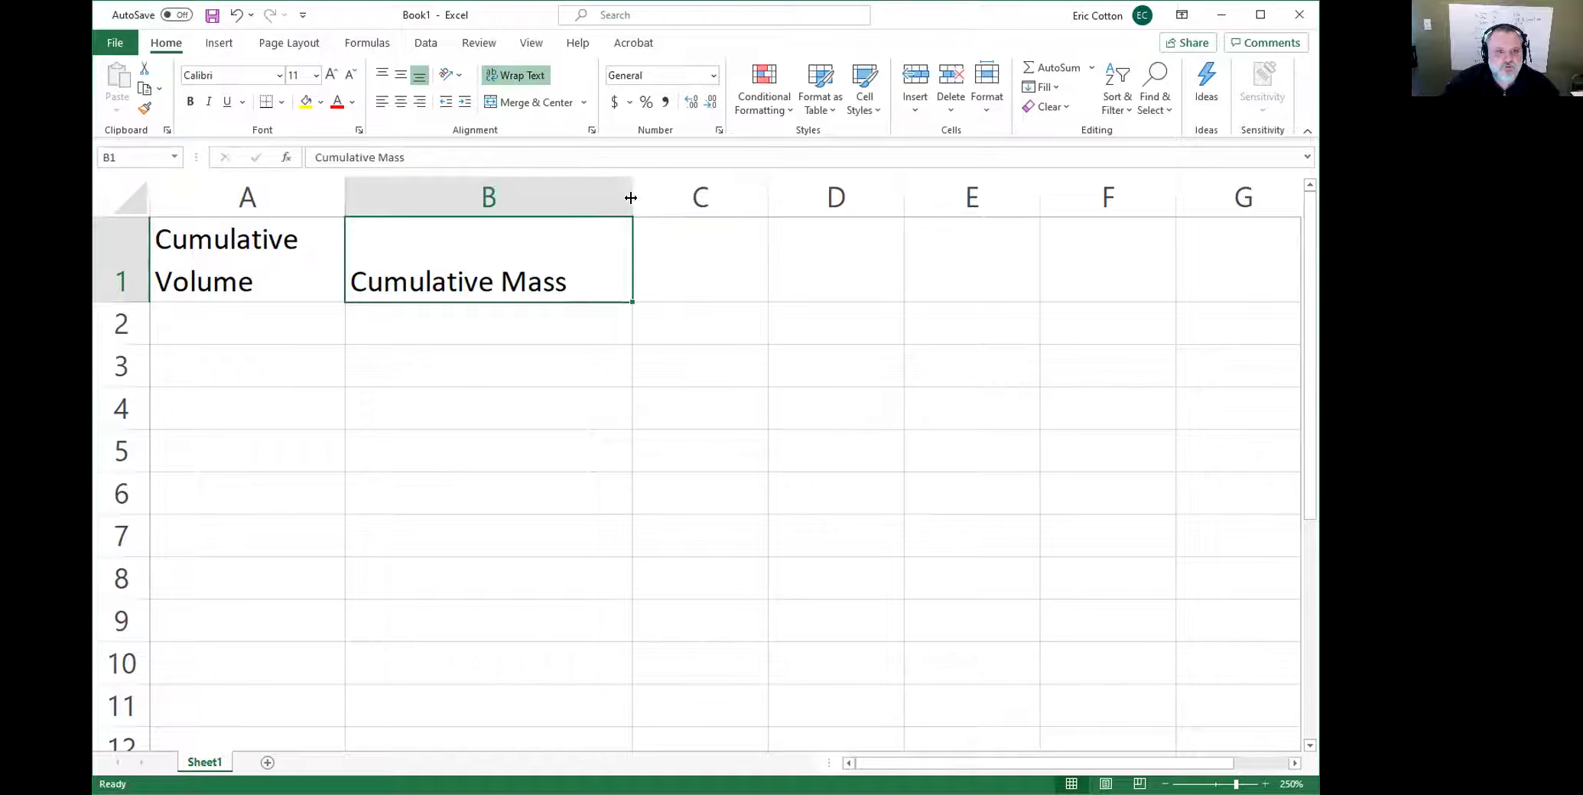
pyautogui.moveTo(630, 198); pyautogui.dragTo(539, 198)
# Step: Enter the cumulative volumes 2.5, 6.1 and 9.9 in cells A2 to A4
pyautogui.click(247, 336)
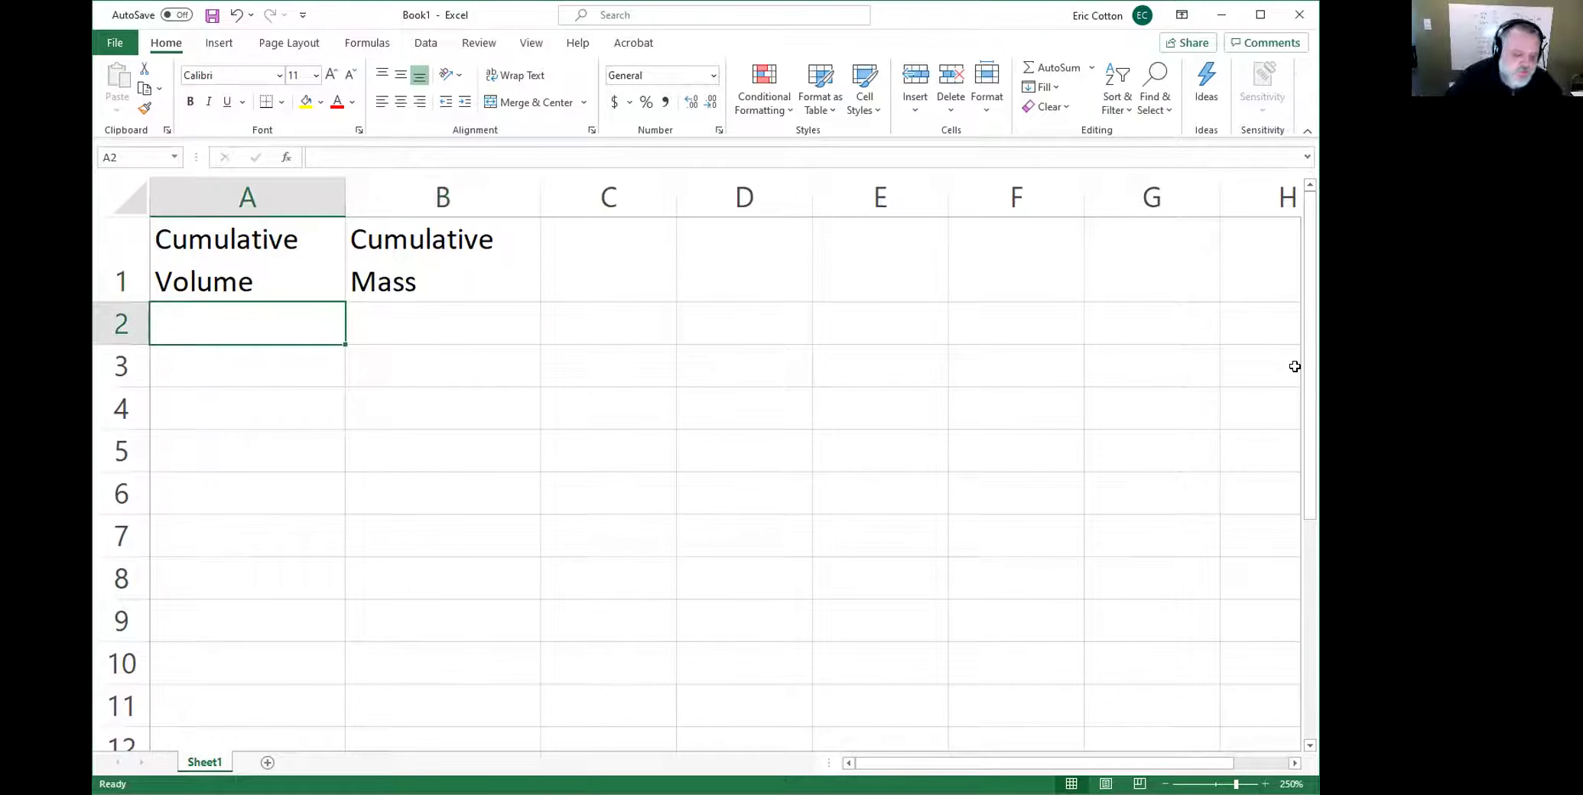
pyautogui.write('2.5')
pyautogui.press('Return')
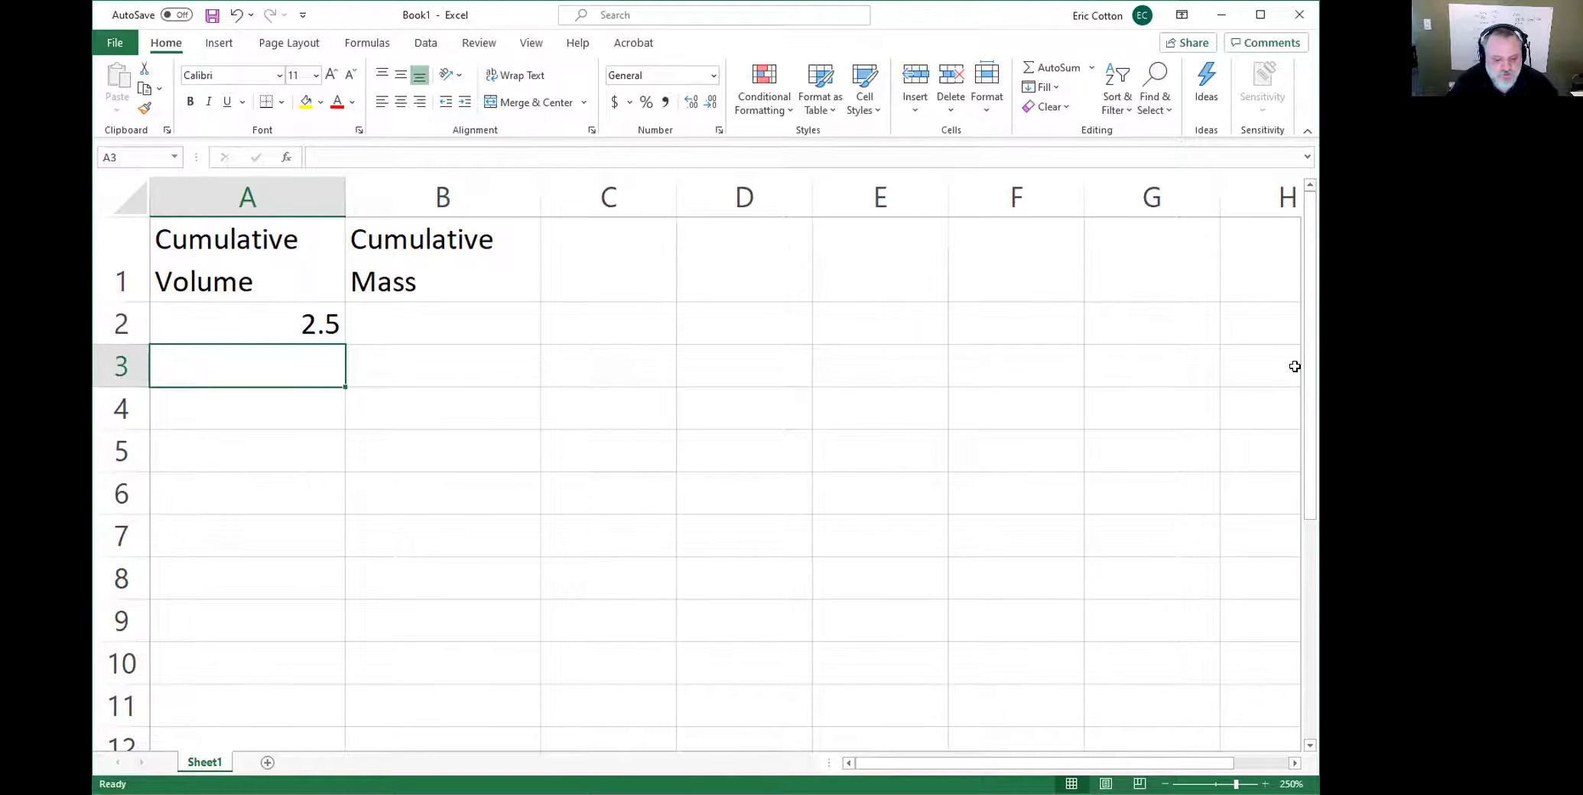
pyautogui.write('6.1')
pyautogui.press('Return')
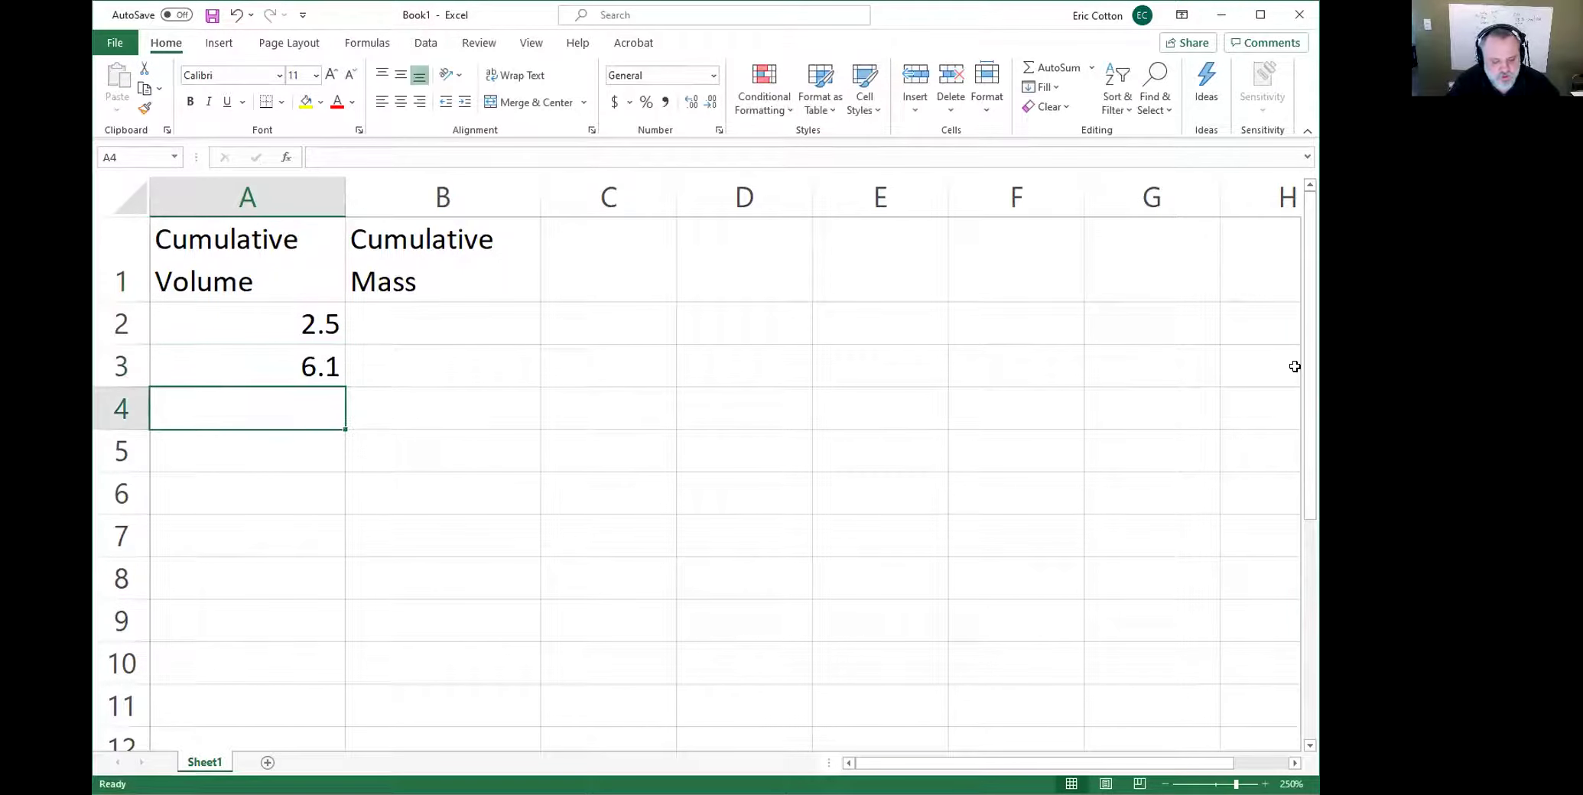
pyautogui.write('9.9')
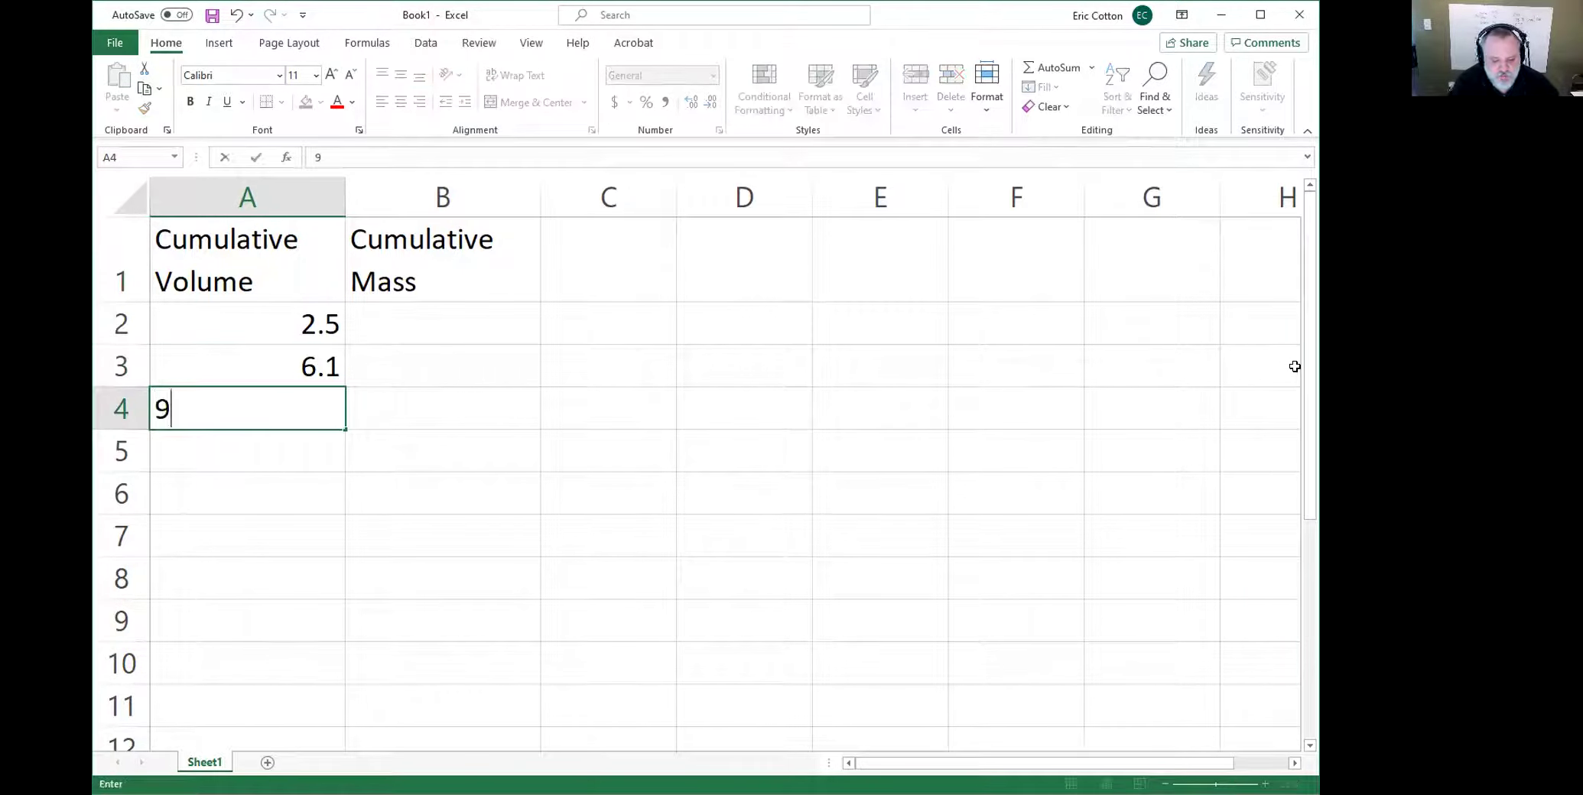
pyautogui.press('Return')
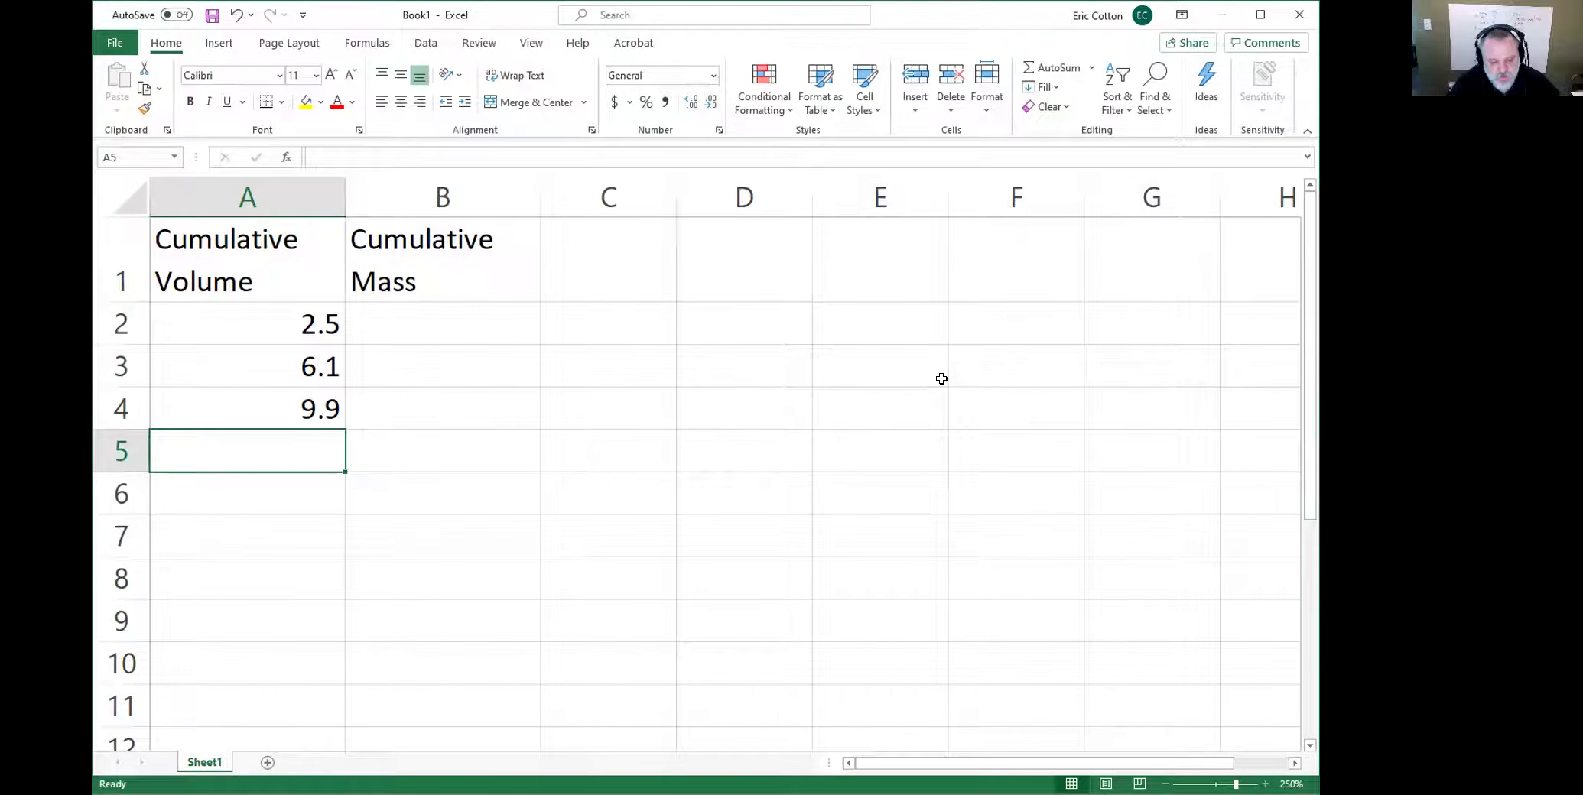
# Step: Enter the cumulative volumes 13.4 in cell A5 and 17.7 in cell A6
pyautogui.write('10/')
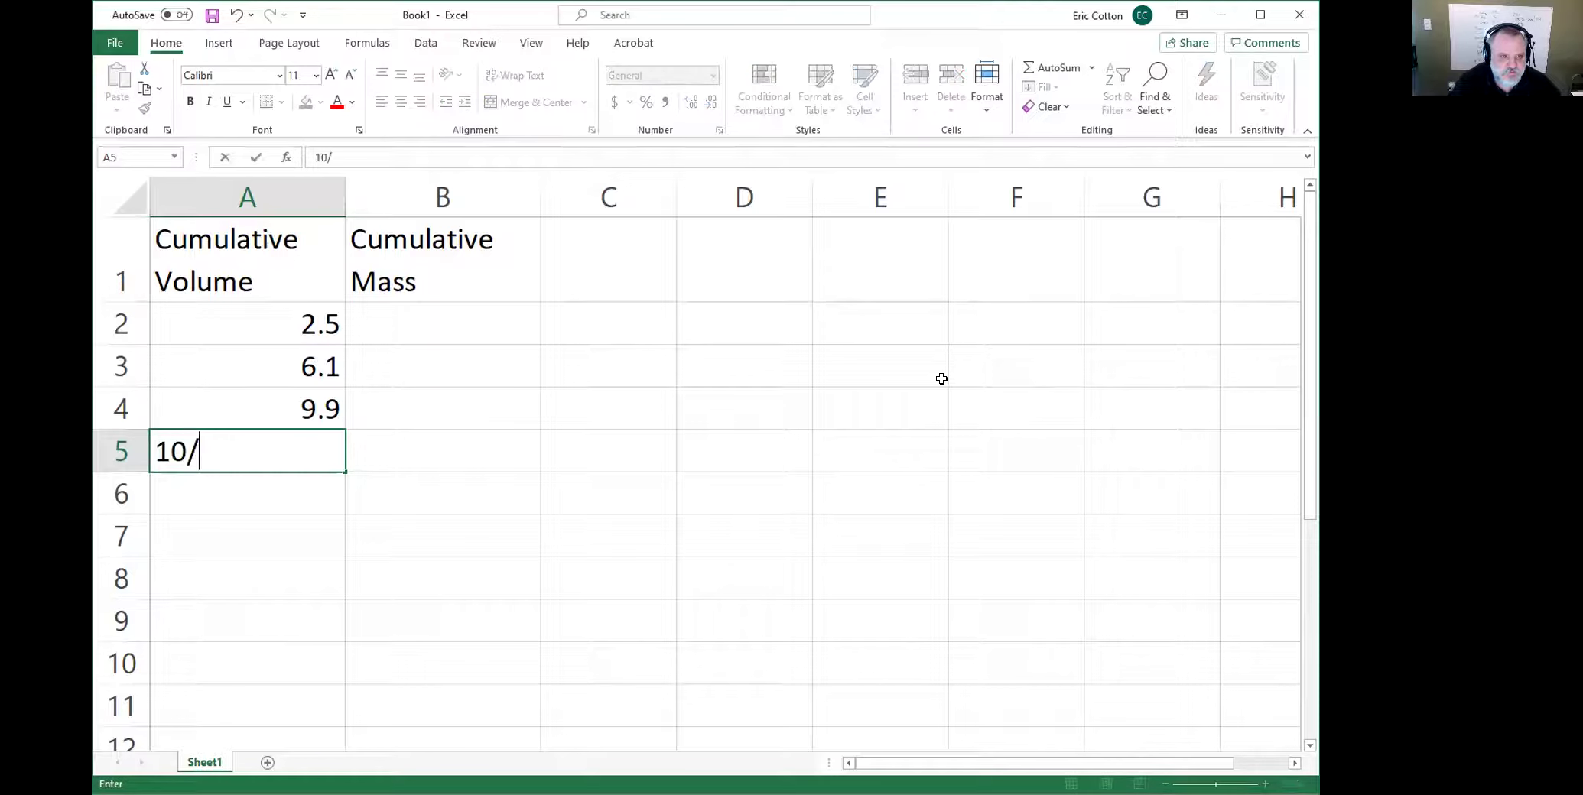
pyautogui.press('BackSpace')
pyautogui.press('BackSpace')
pyautogui.press('BackSpace')
pyautogui.write('12')
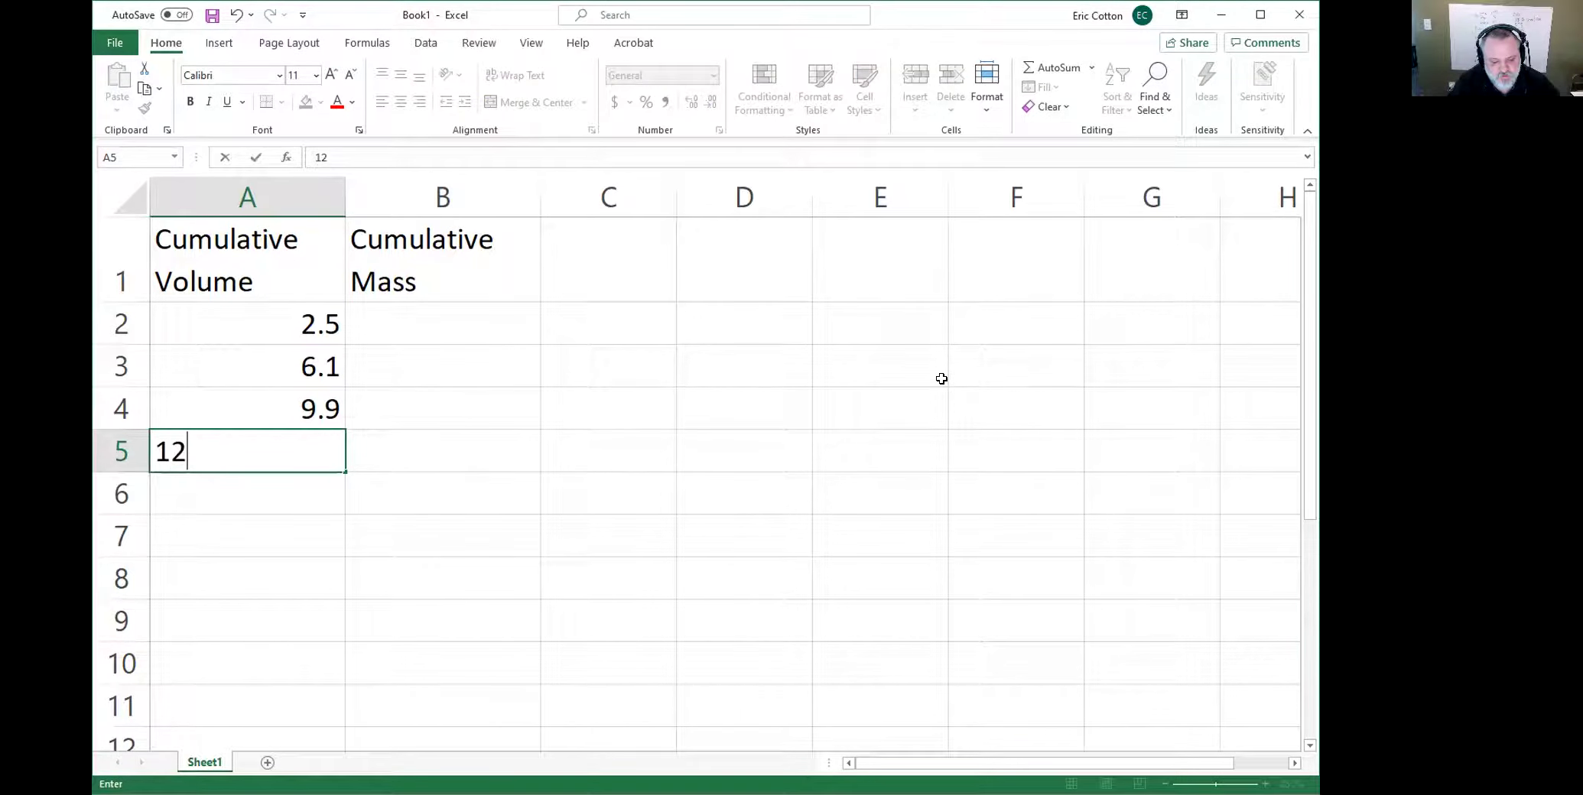
pyautogui.press('BackSpace')
pyautogui.write('3.4')
pyautogui.press('Return')
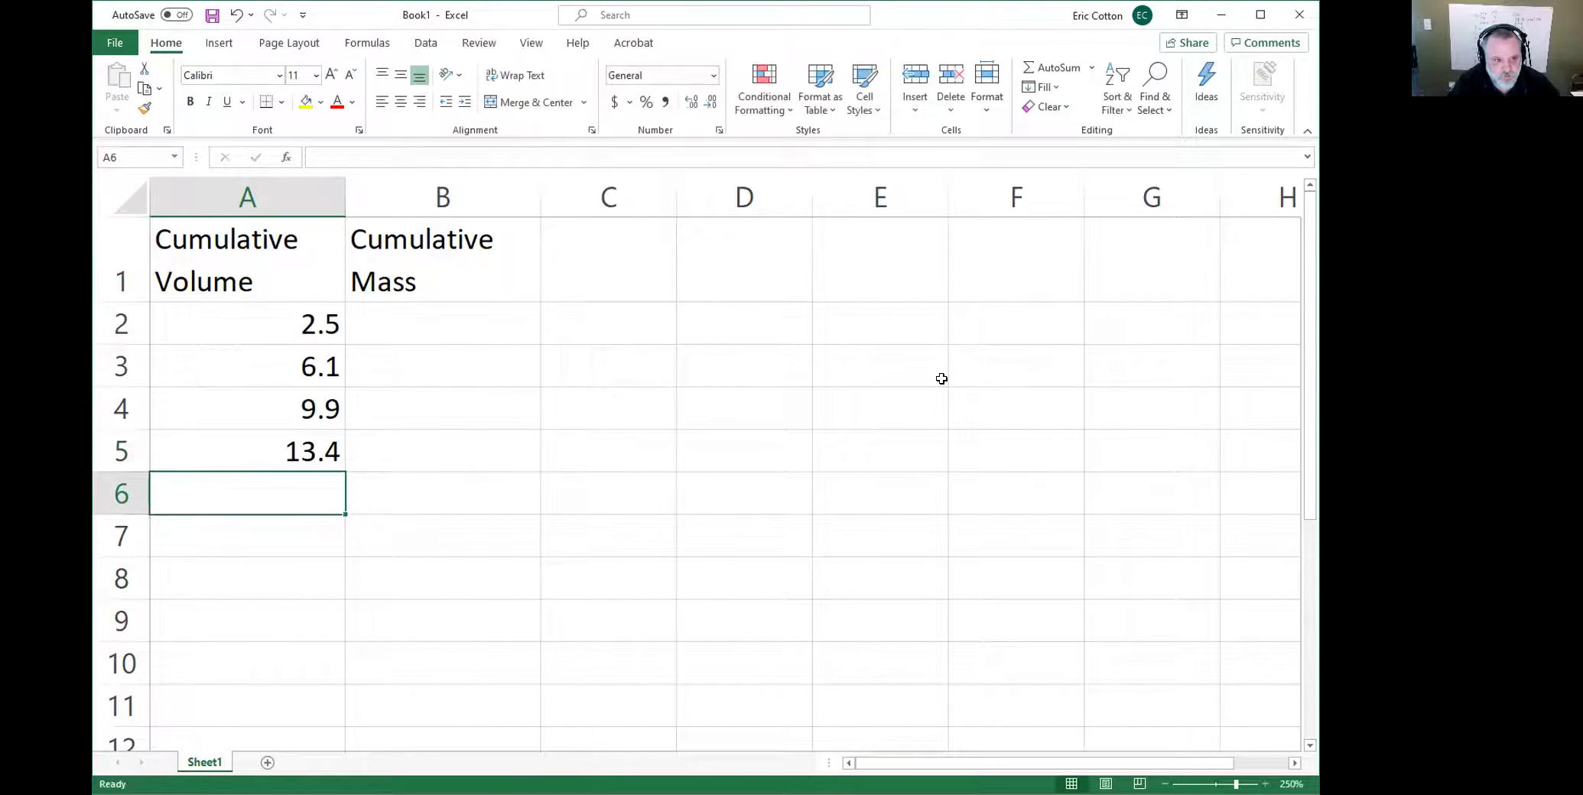
pyautogui.write('1')
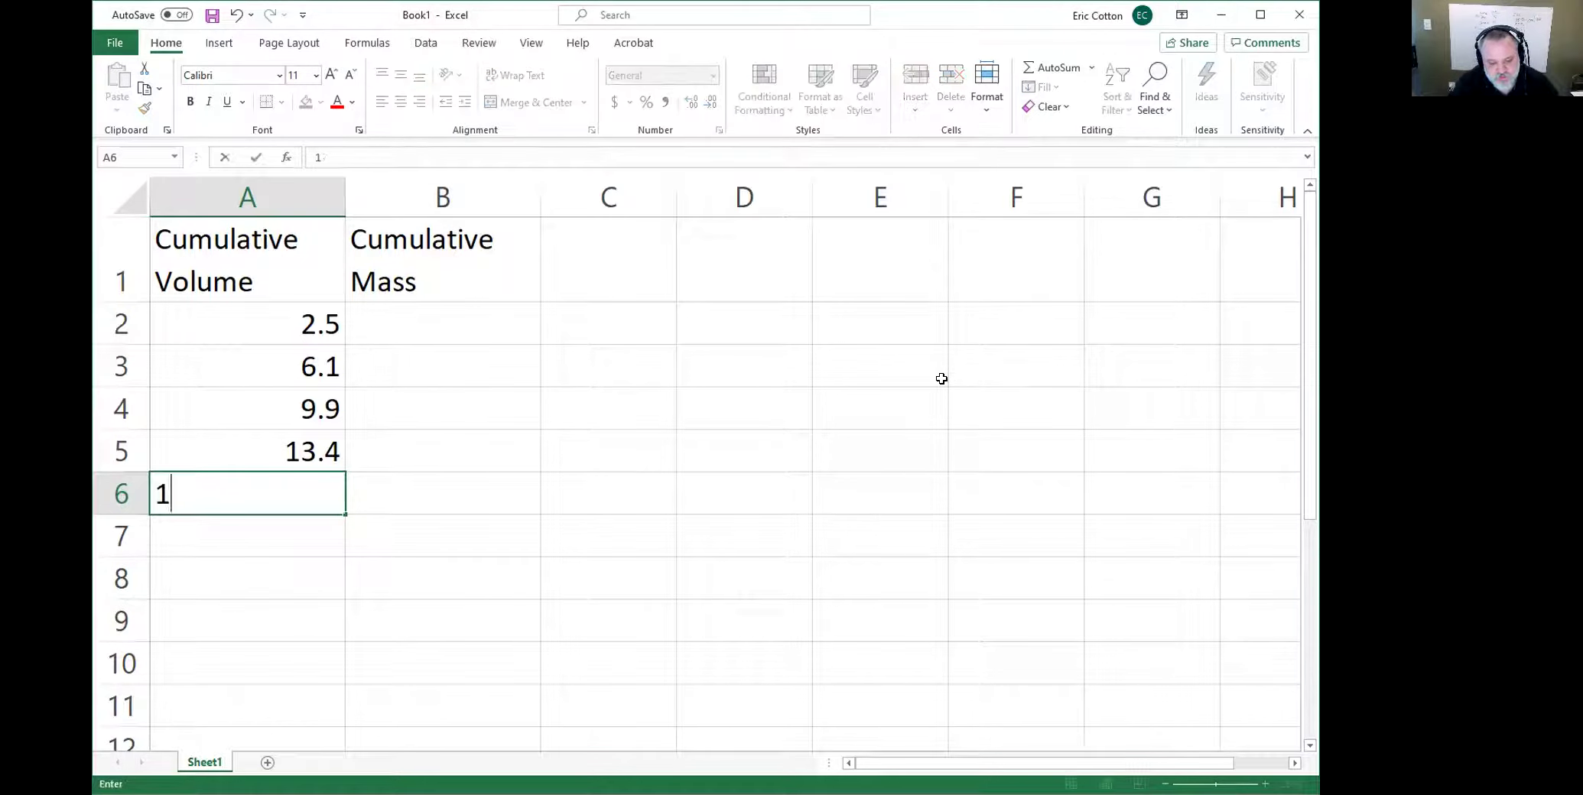
pyautogui.write('7.7')
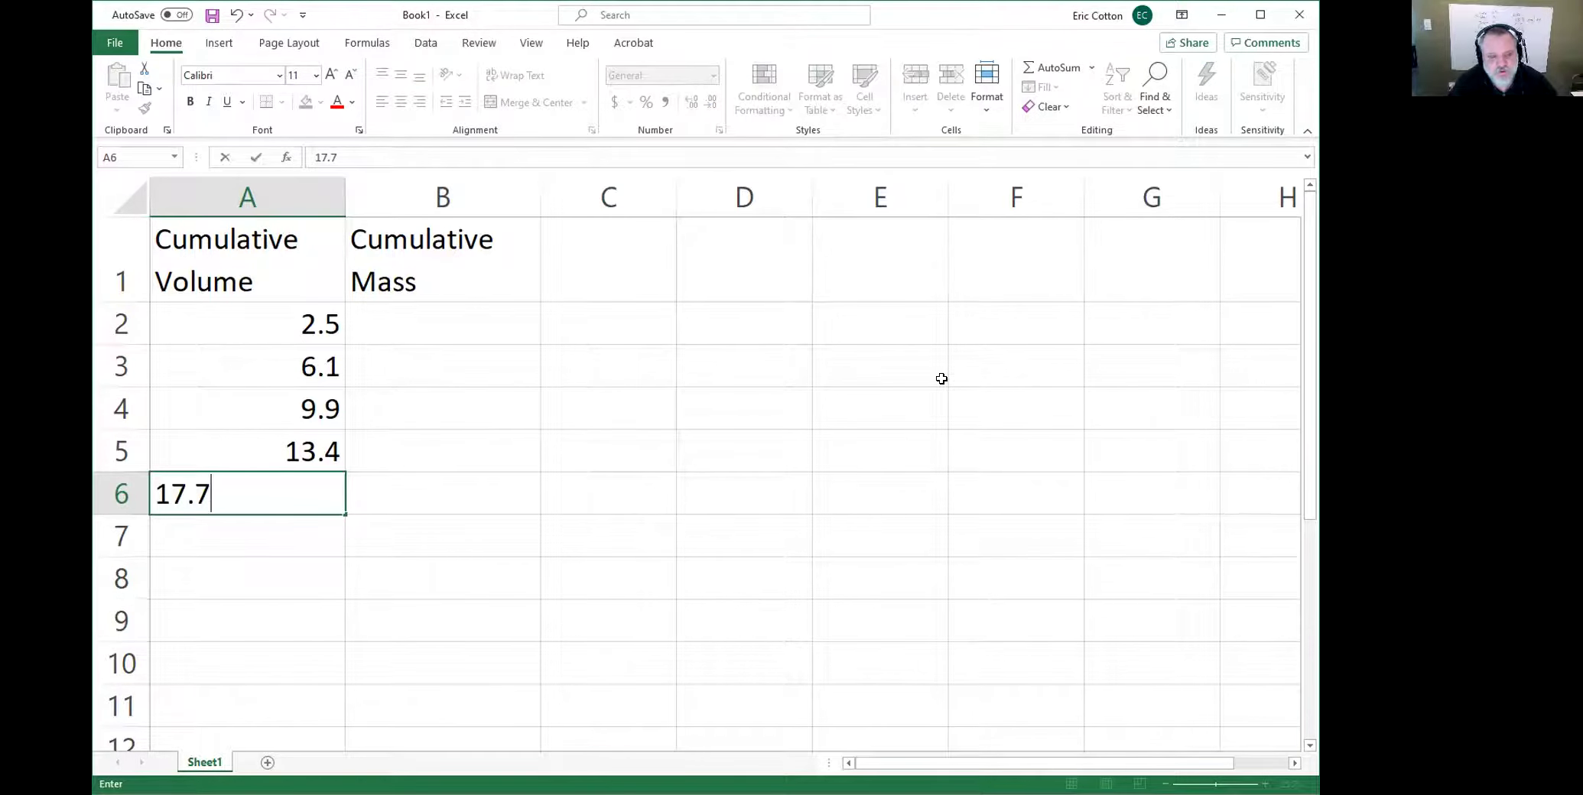
pyautogui.press('Tab')
# Step: Enter 3.657 in cell B2 as the first cumulative mass
pyautogui.press('Up')
pyautogui.press('Up')
pyautogui.press('Up')
pyautogui.press('Up')
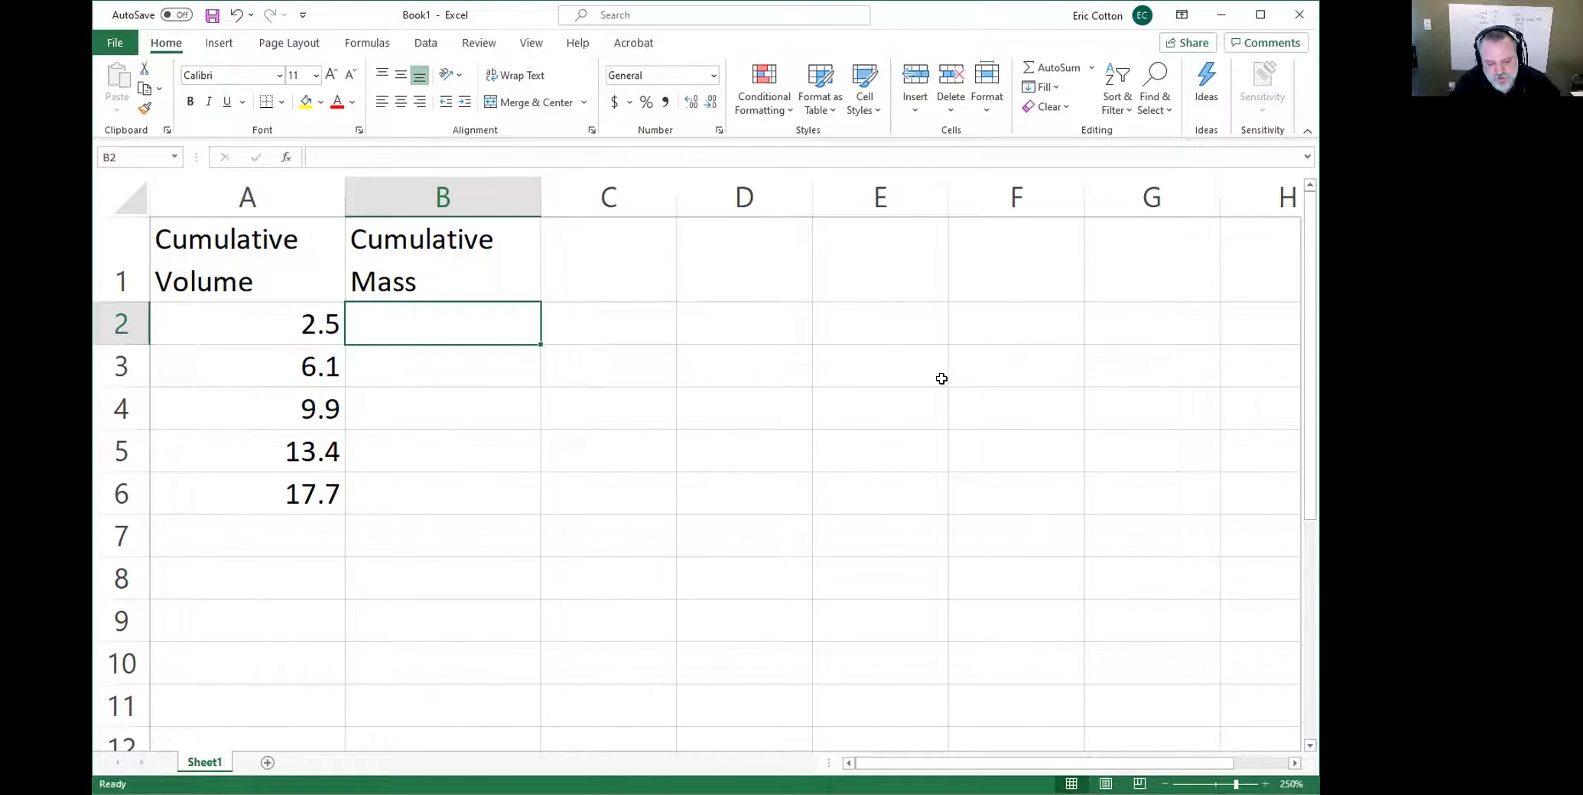
pyautogui.write('3.657')
pyautogui.press('Return')
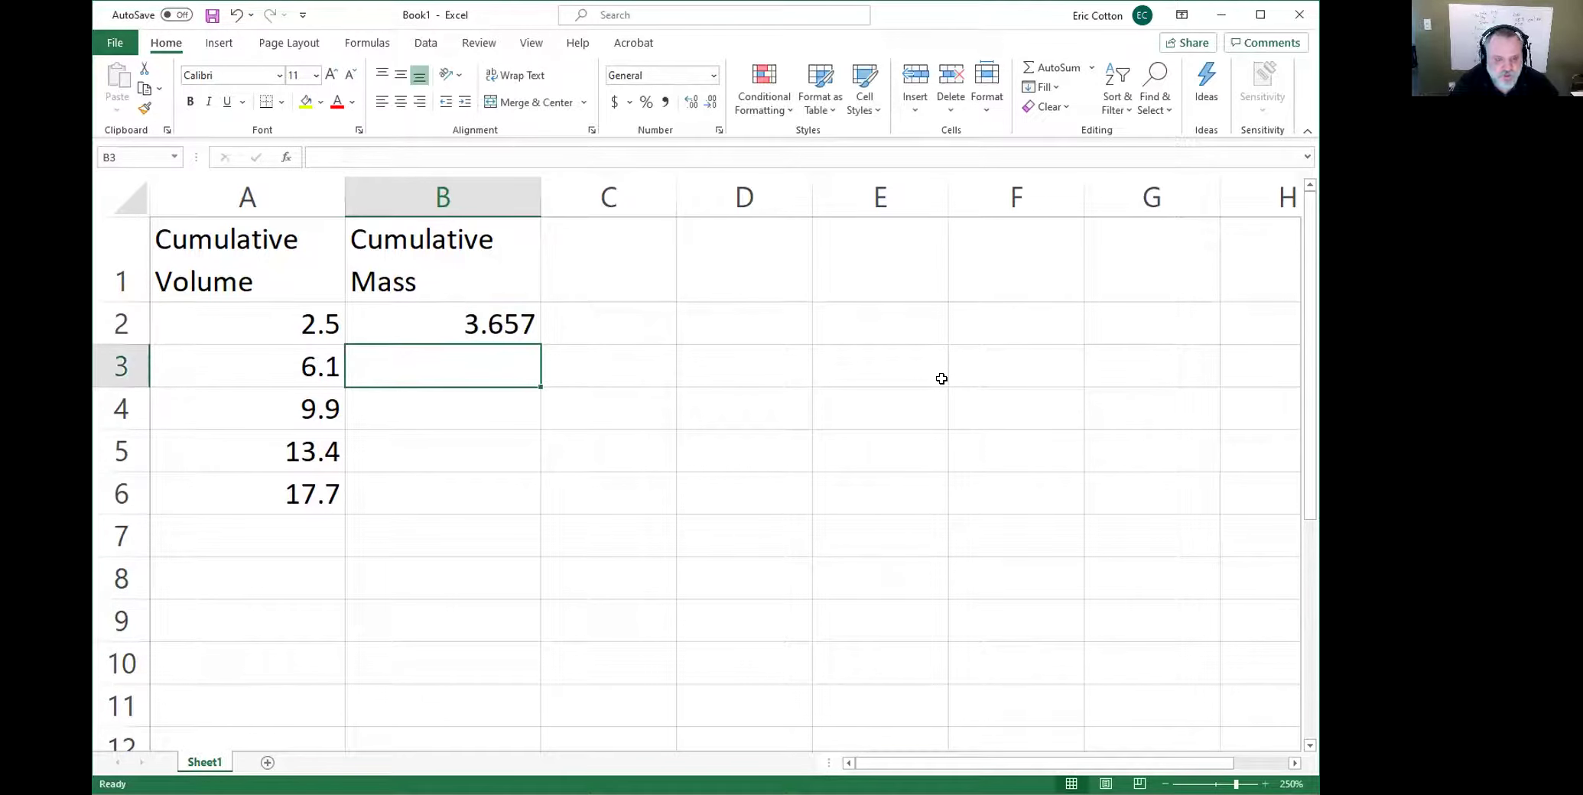
# Step: Enter 4.567 in cell B3 as the second cumulative mass
pyautogui.write('4.567')
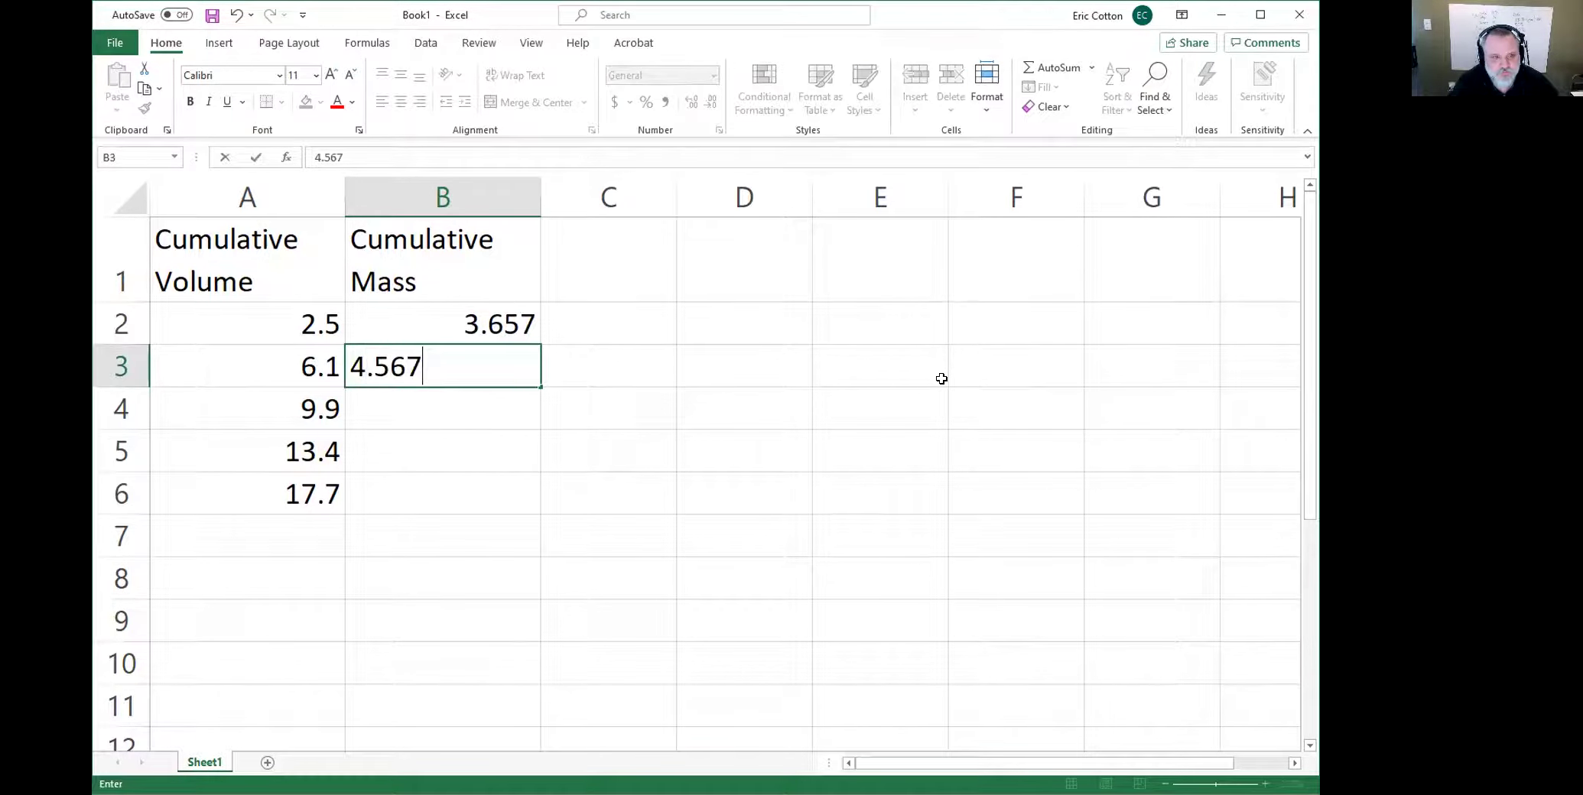
pyautogui.press('Return')
pyautogui.press('alt')
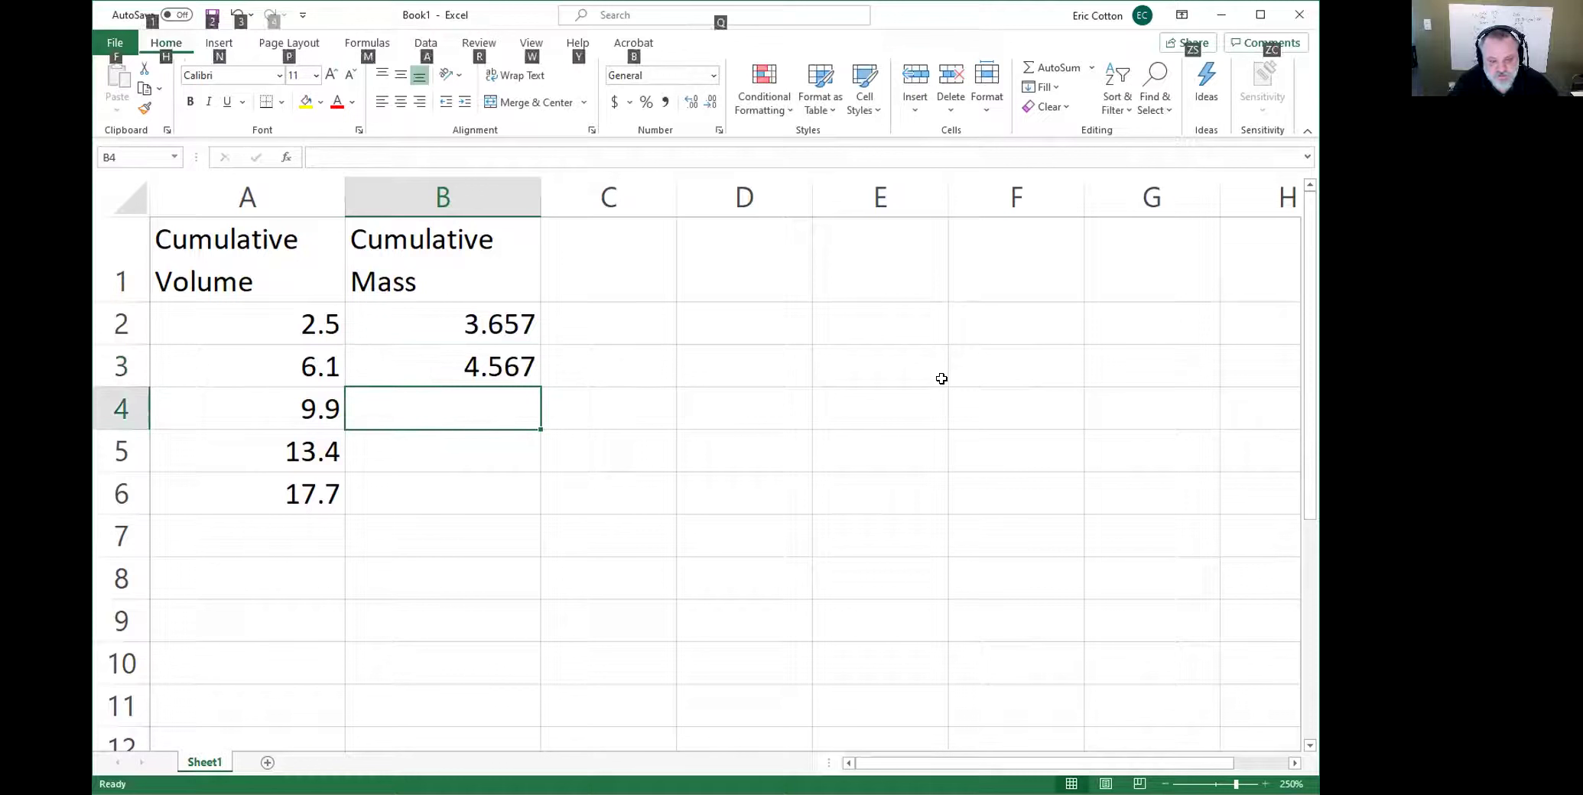
pyautogui.press('Escape')
# Step: Replace the cumulative mass in cell B3 with 7.854
pyautogui.press('Up')
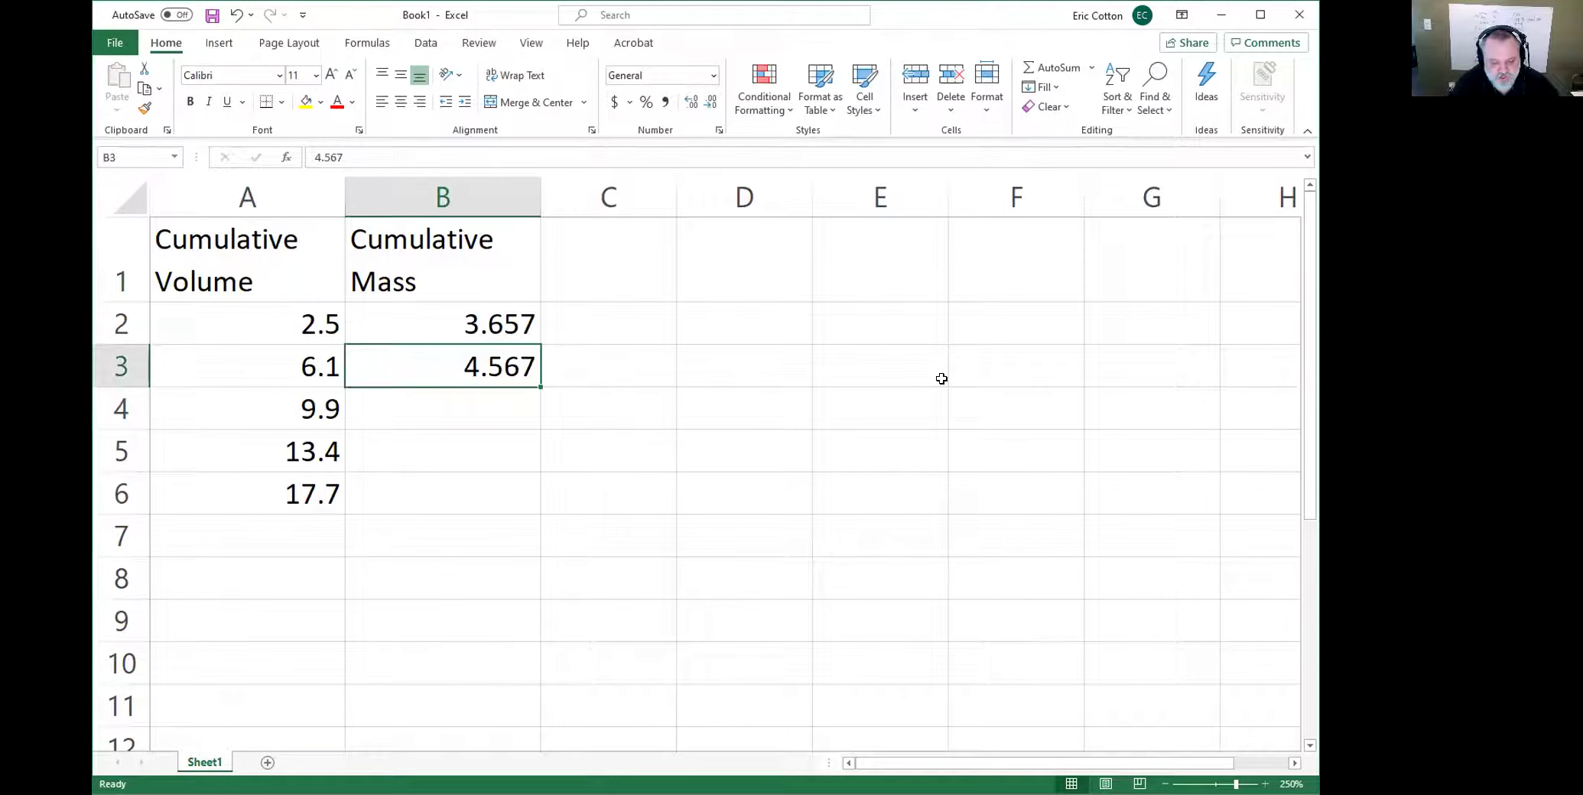
pyautogui.write('7.8545t76')
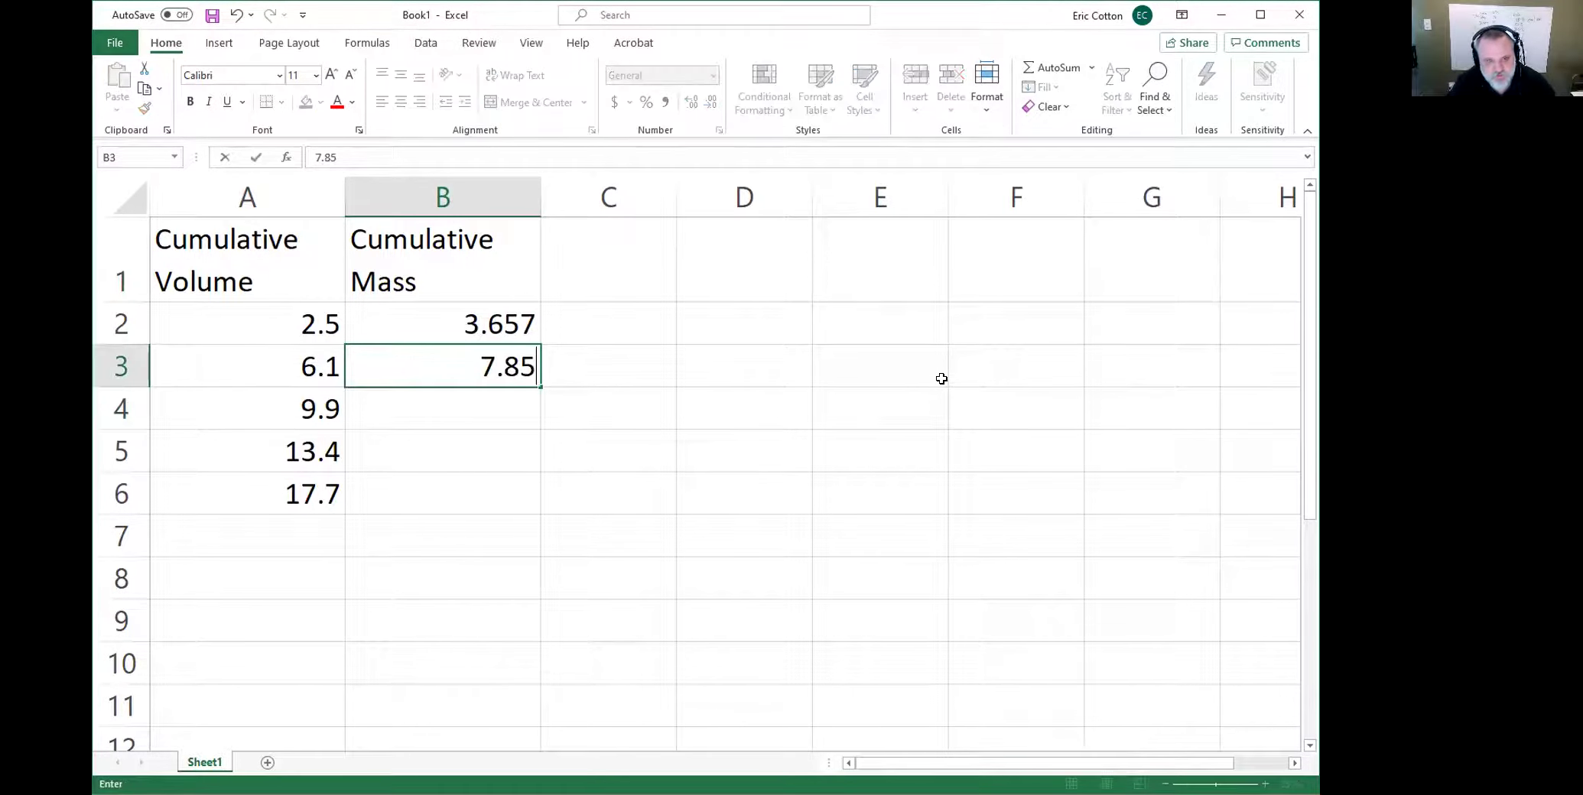
pyautogui.press('BackSpace')
pyautogui.press('BackSpace')
pyautogui.press('BackSpace')
pyautogui.press('BackSpace')
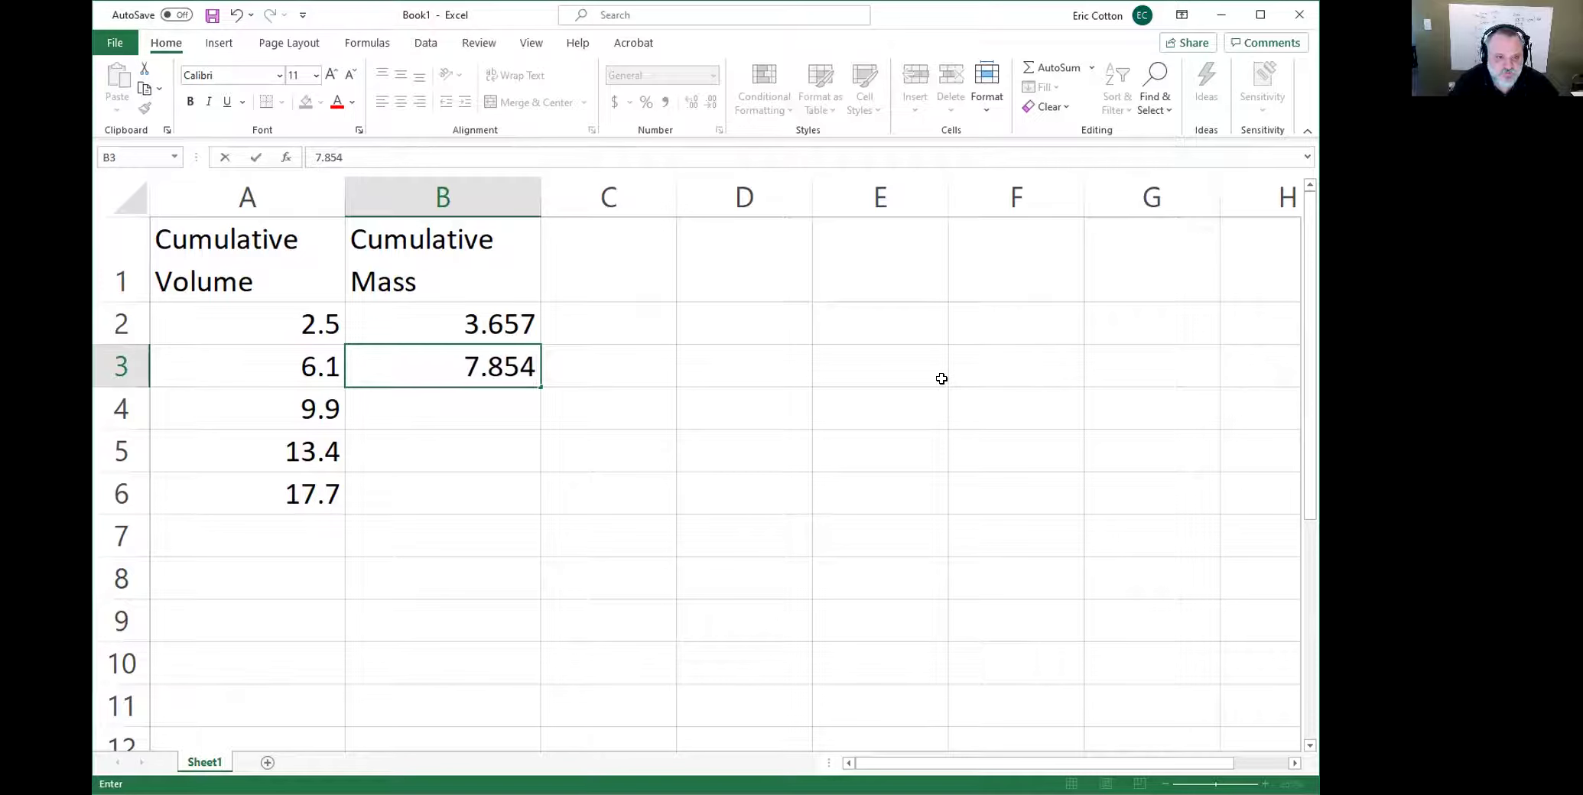
pyautogui.press('Return')
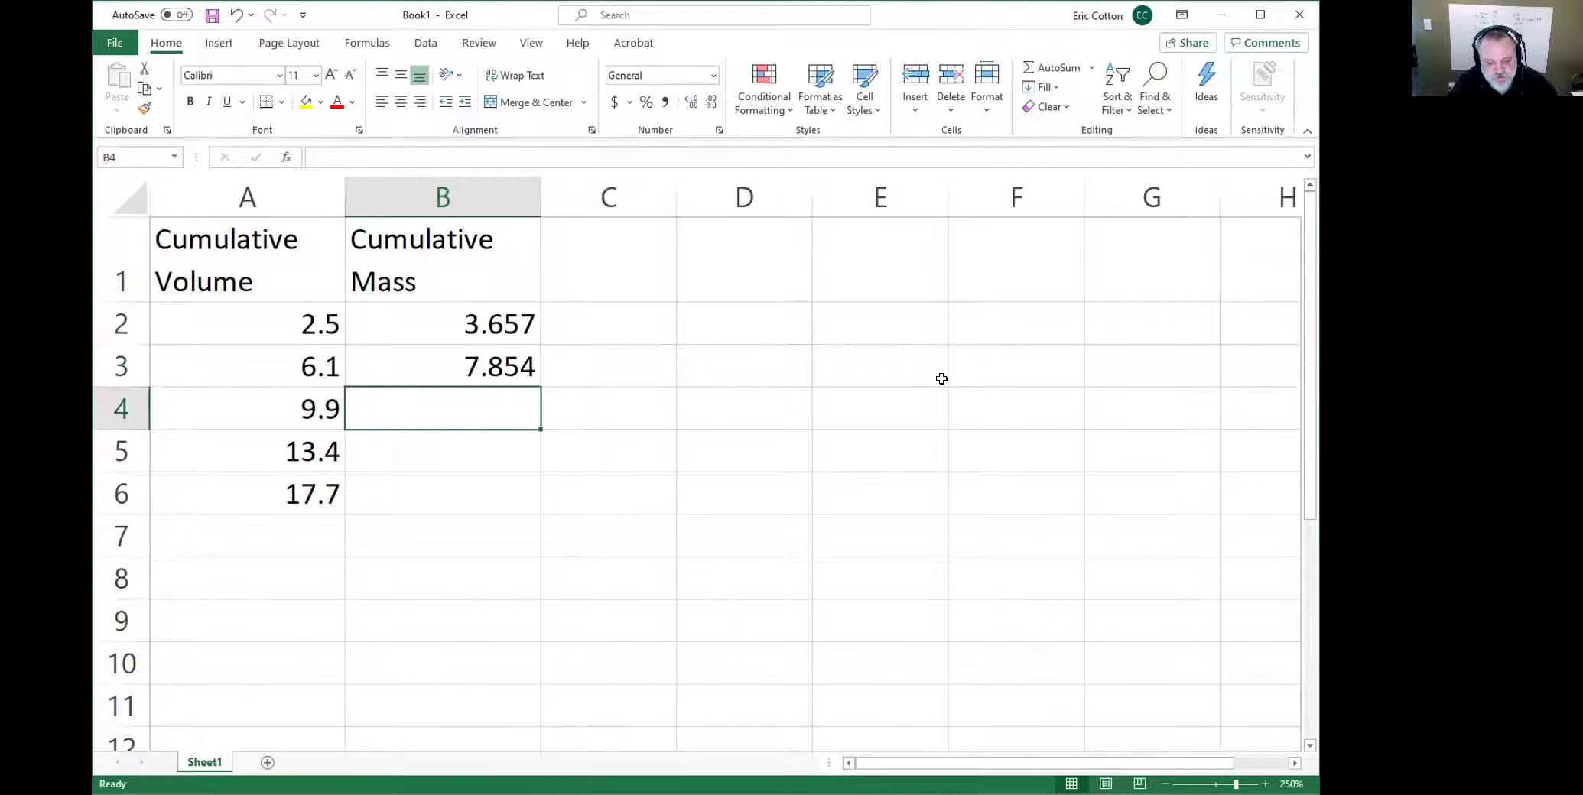
# Step: Enter the cumulative masses 10.995, 14.342 and 18.234 in cells B4 to B6
pyautogui.write('10.')
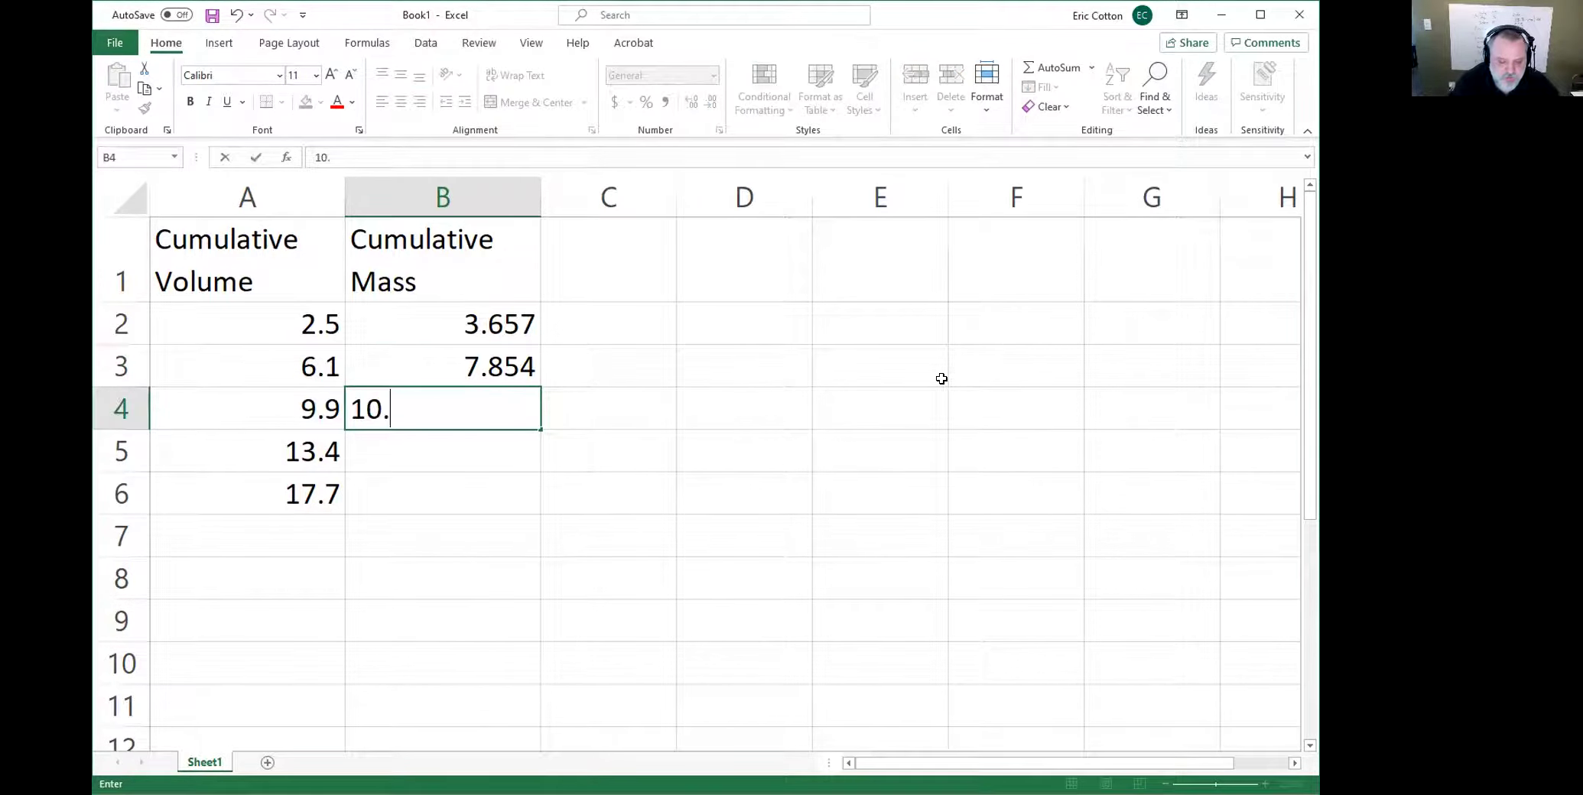
pyautogui.write('995')
pyautogui.press('Return')
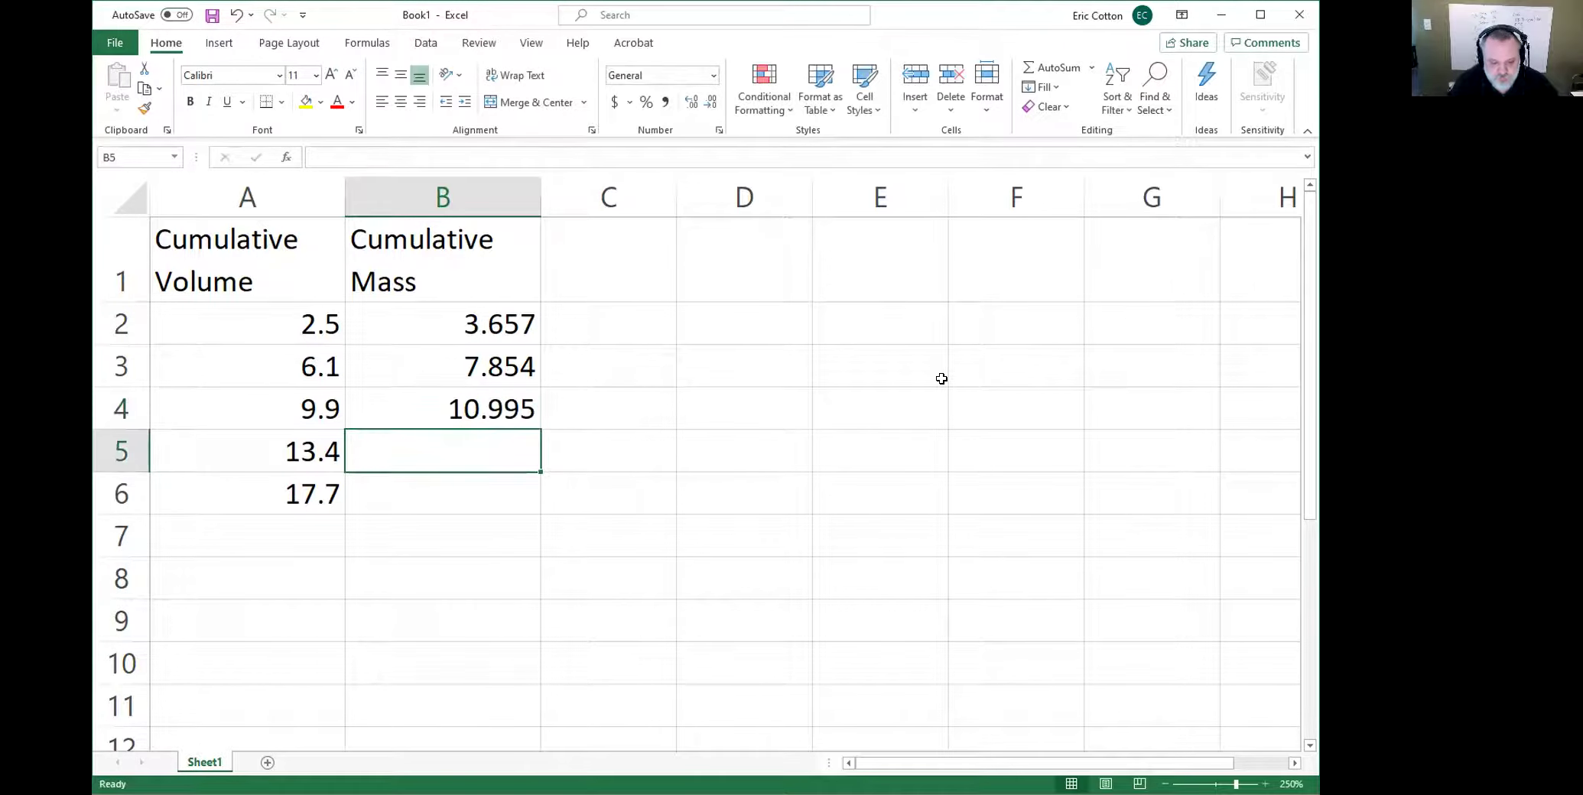
pyautogui.write('14.342')
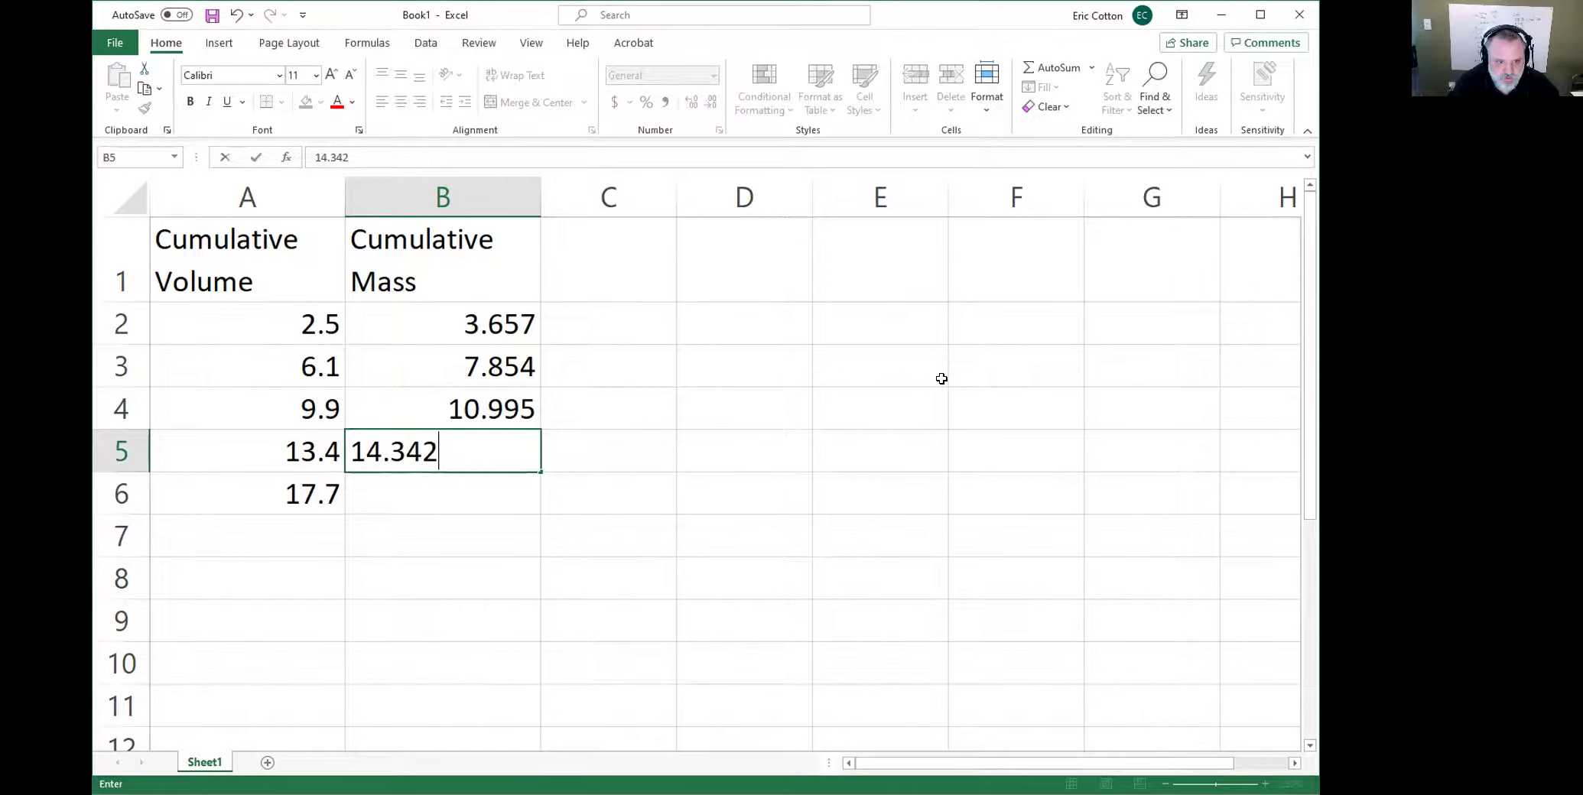
pyautogui.press('Return')
pyautogui.write('1')
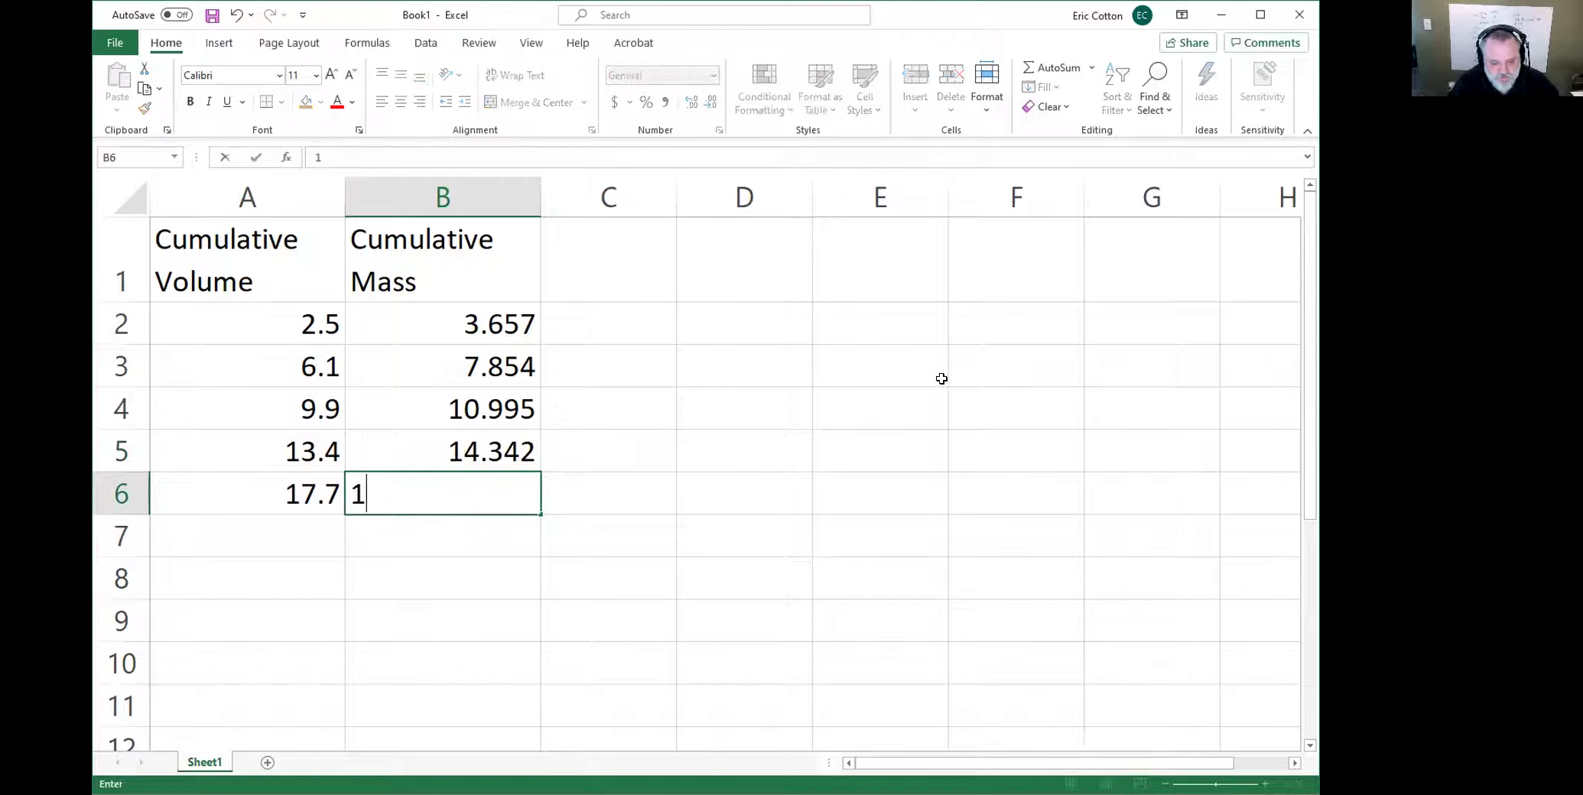
pyautogui.write('8.')
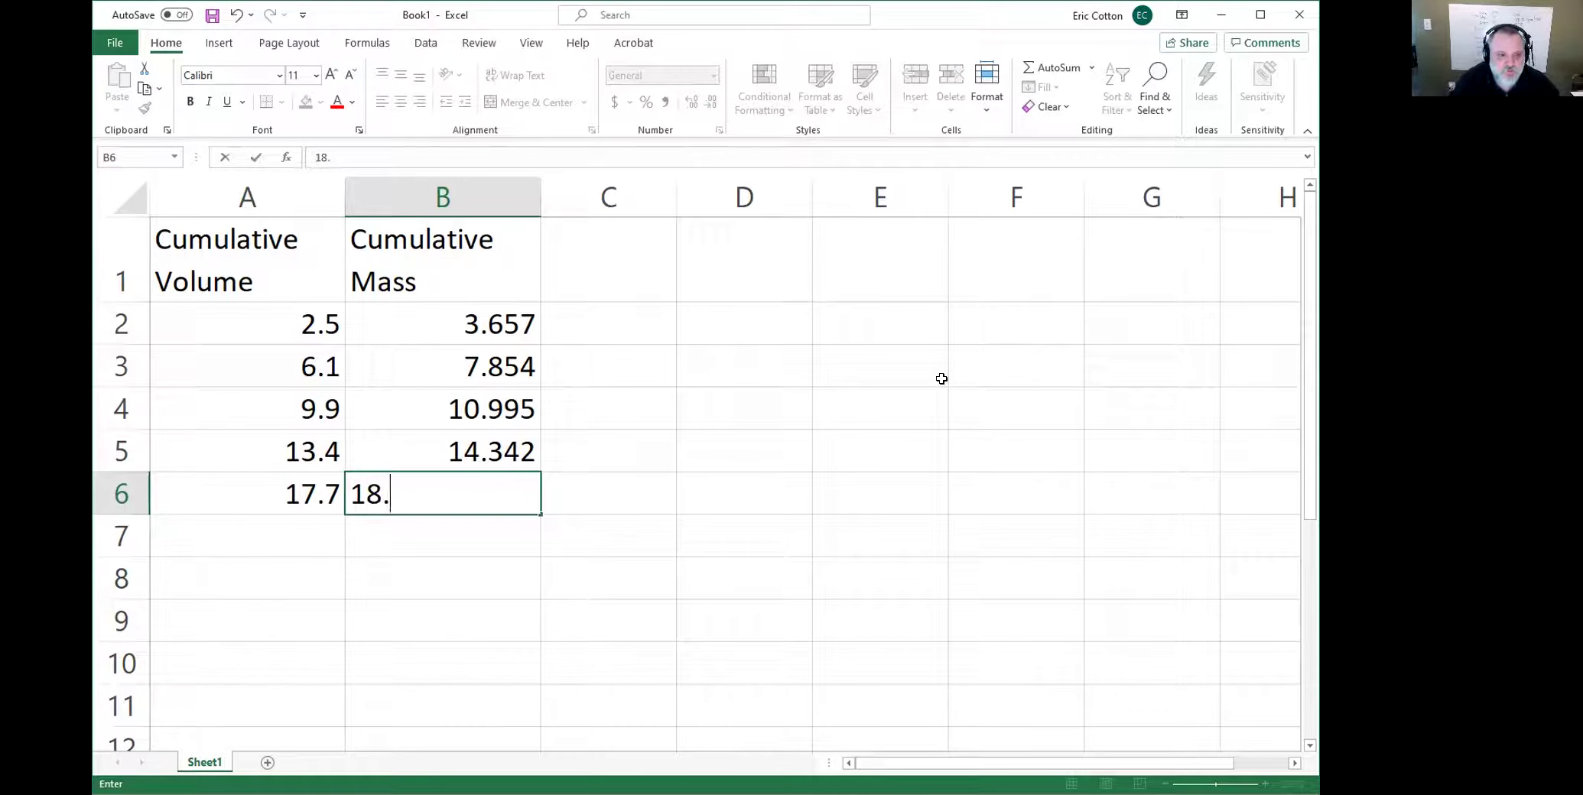
pyautogui.write('234')
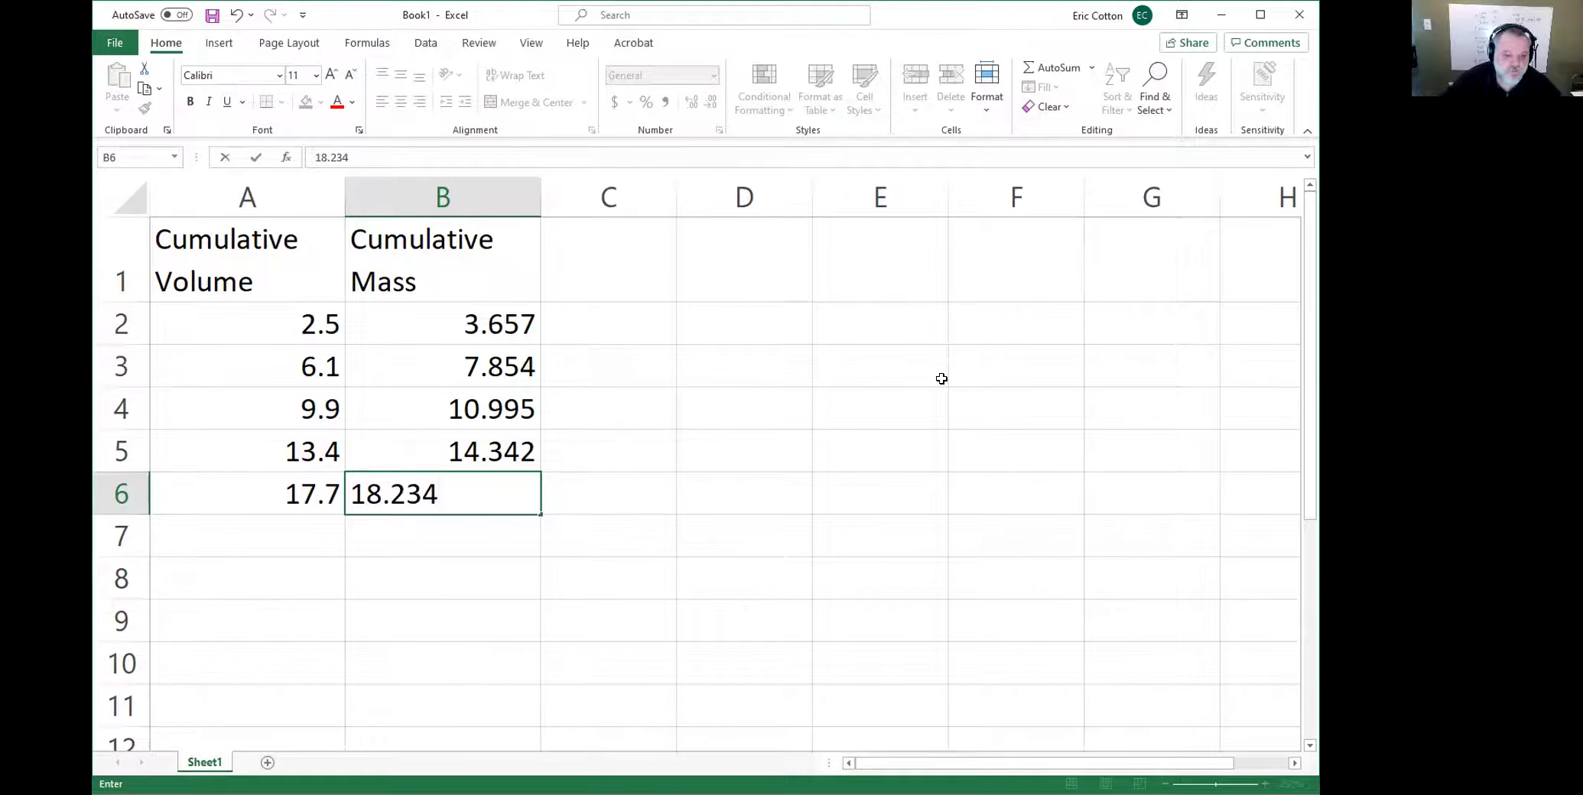
pyautogui.click(425, 563)
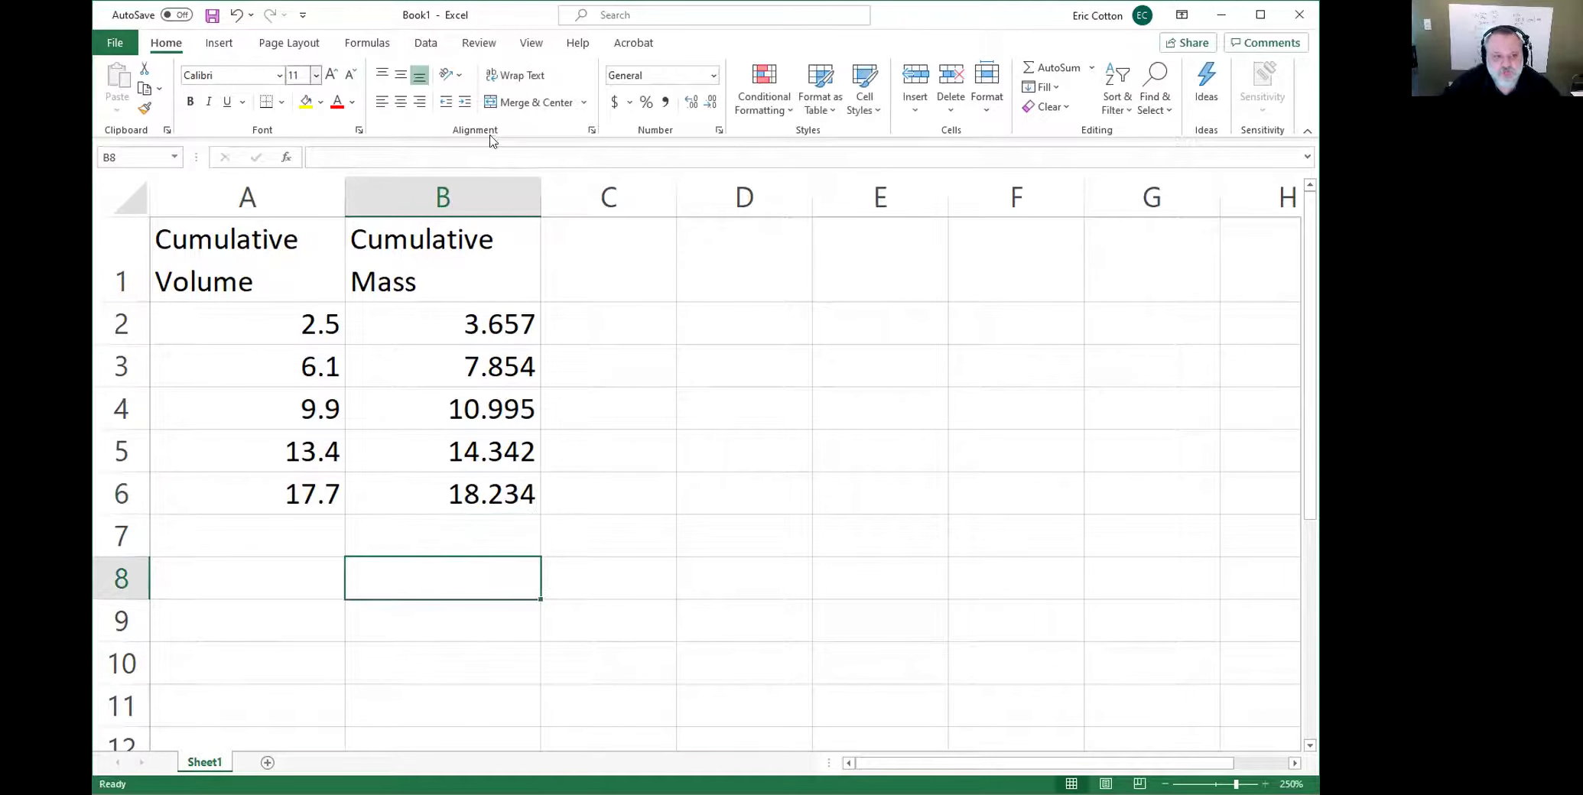
# Step: Insert a markers-only scatter chart from the volume and mass data in A1:B6
pyautogui.moveTo(233, 253); pyautogui.dragTo(453, 499)
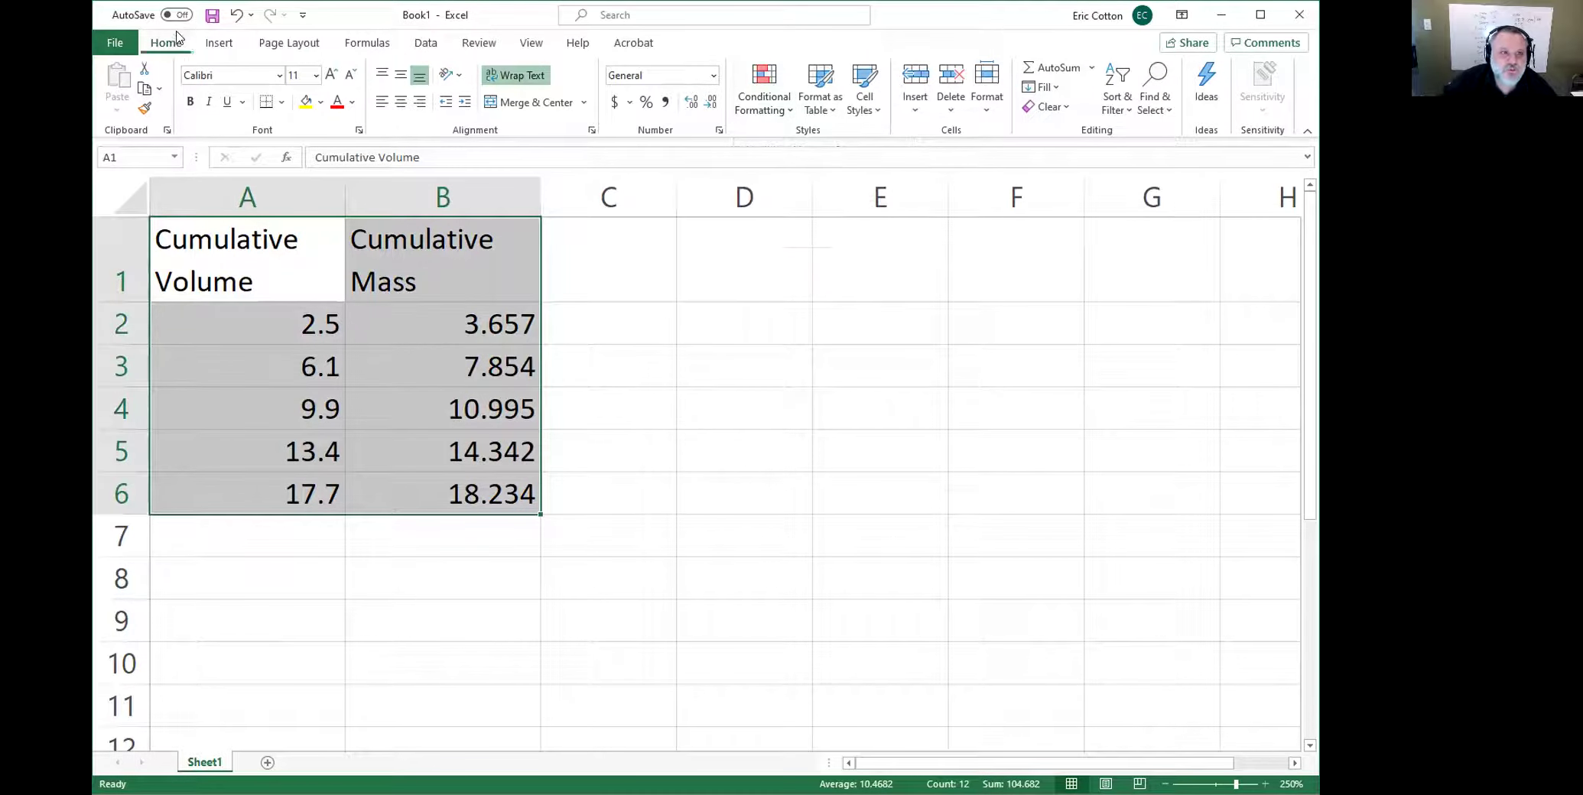
pyautogui.click(211, 44)
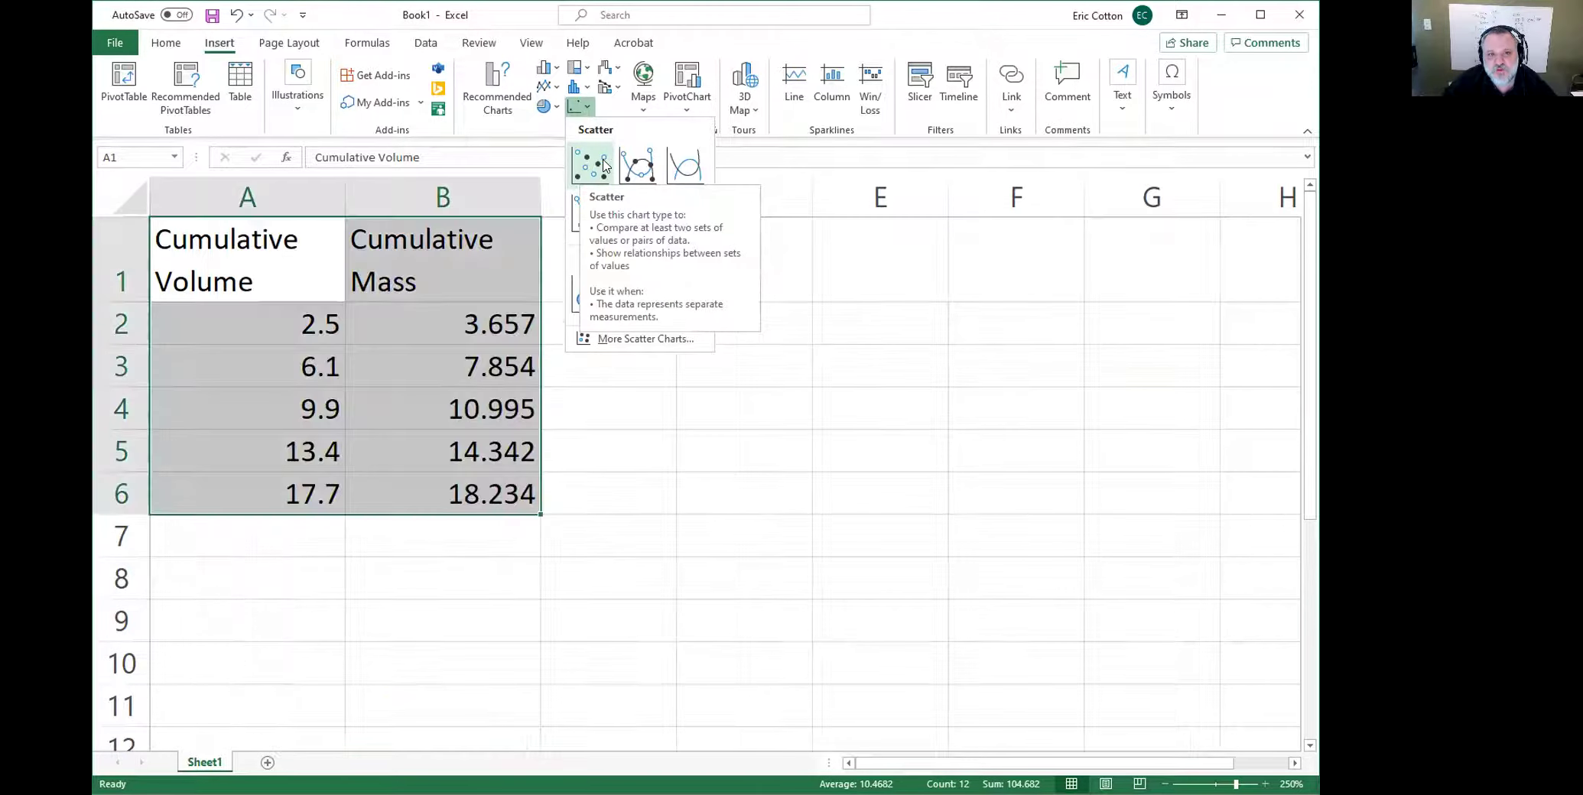
pyautogui.click(592, 164)
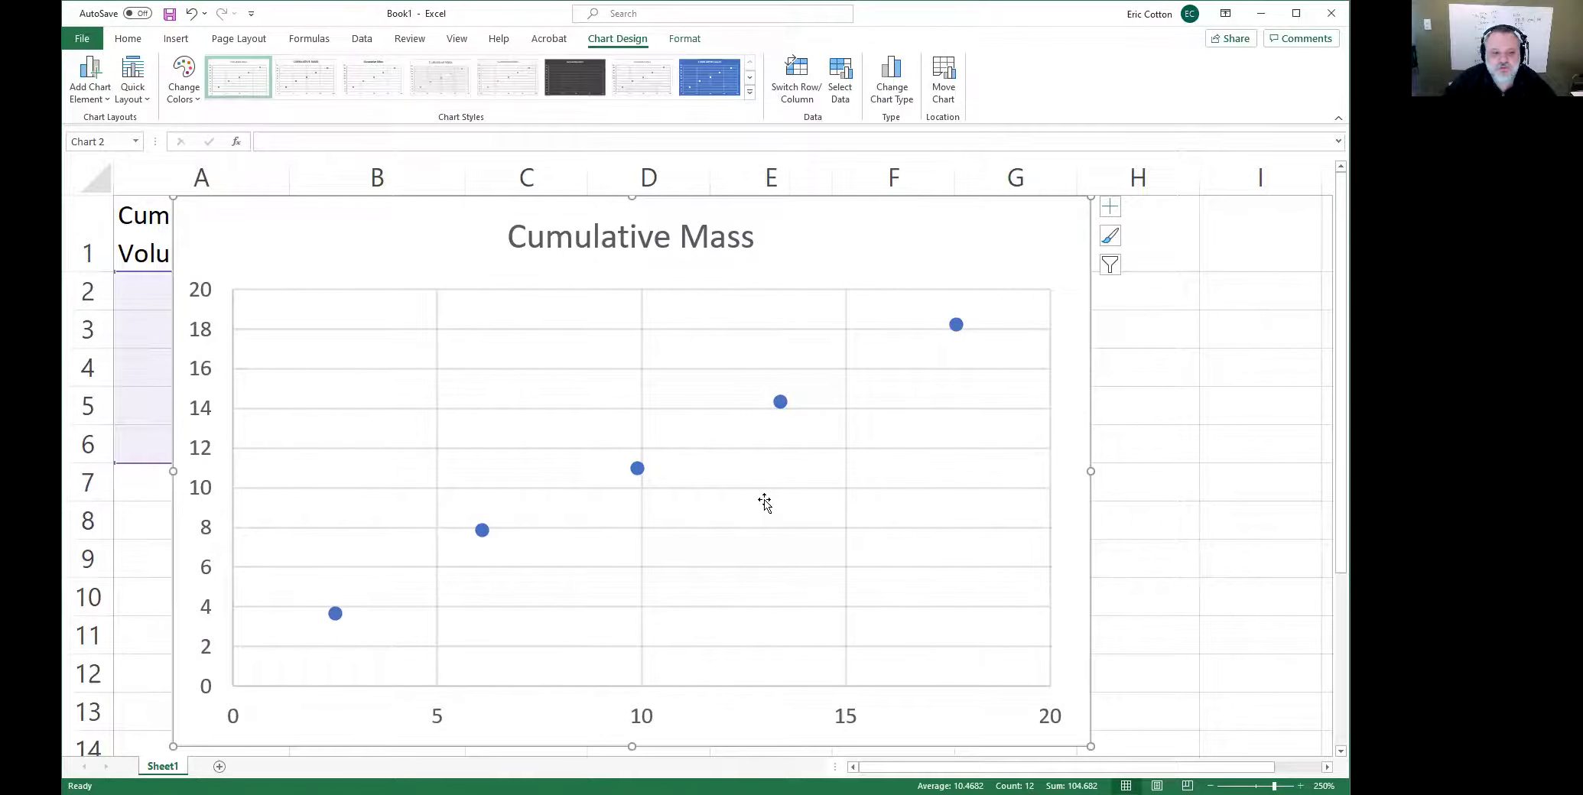
# Step: Shrink the scatter chart and move it right, off the volume column and most of the mass column
pyautogui.moveTo(1091, 198); pyautogui.dragTo(995, 276)
pyautogui.moveTo(734, 294); pyautogui.dragTo(988, 234)
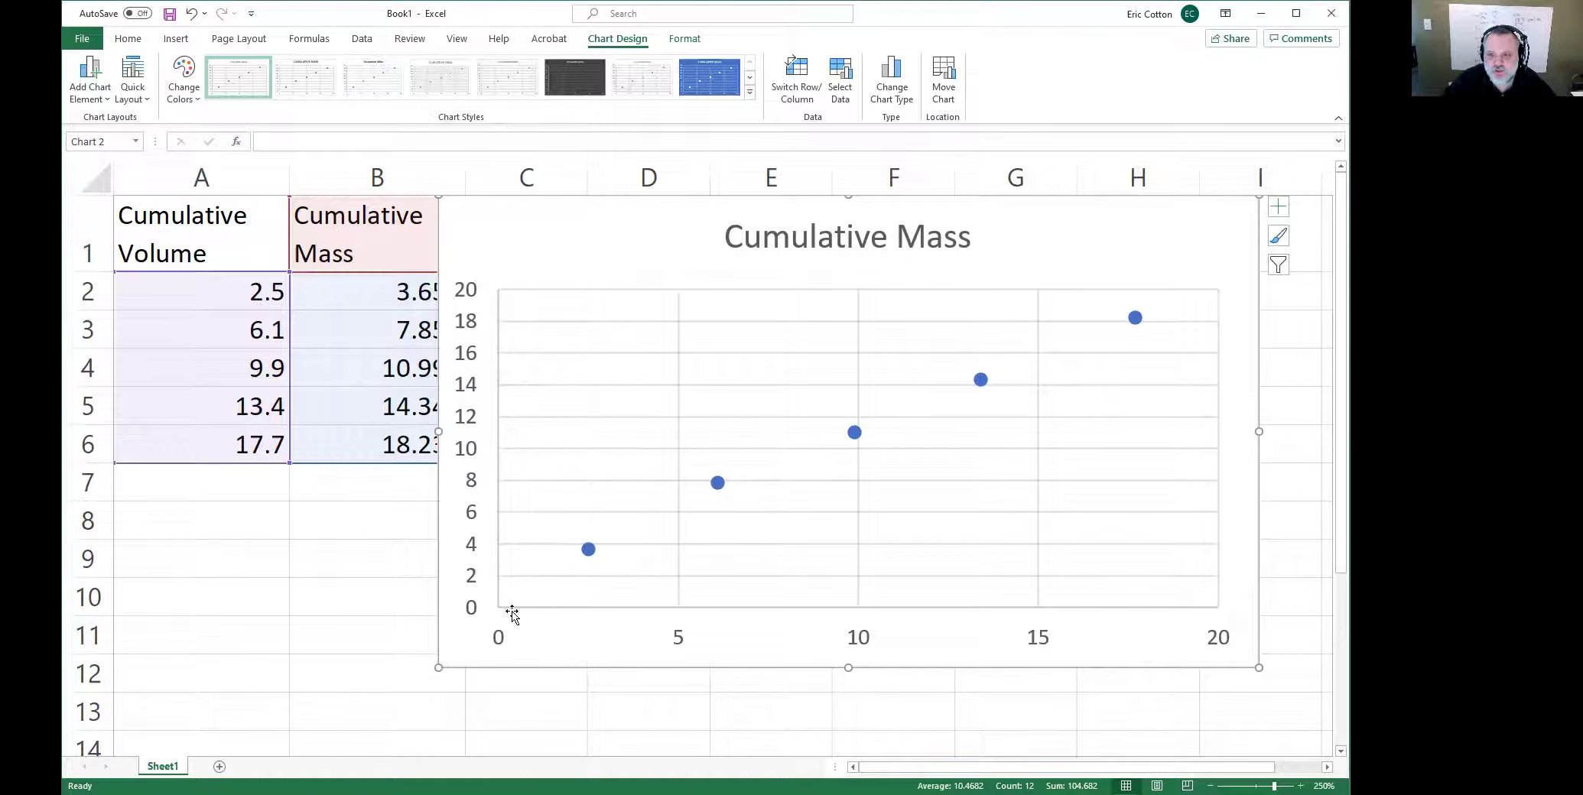
pyautogui.click(588, 551)
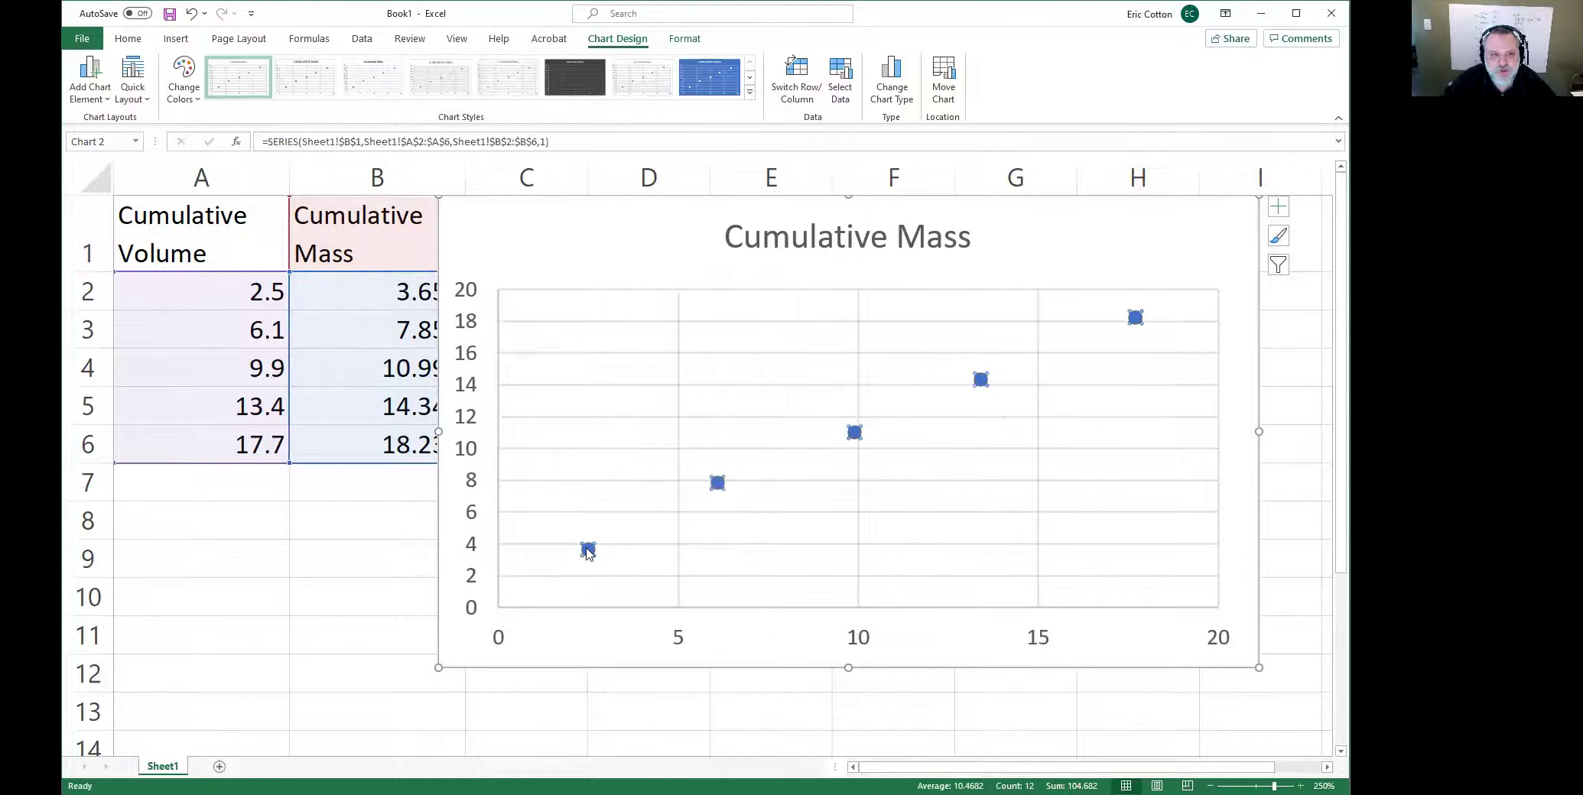
# Step: Change the cumulative masses in B2 to 13.657 and in B3 to 17.854
pyautogui.click(337, 292)
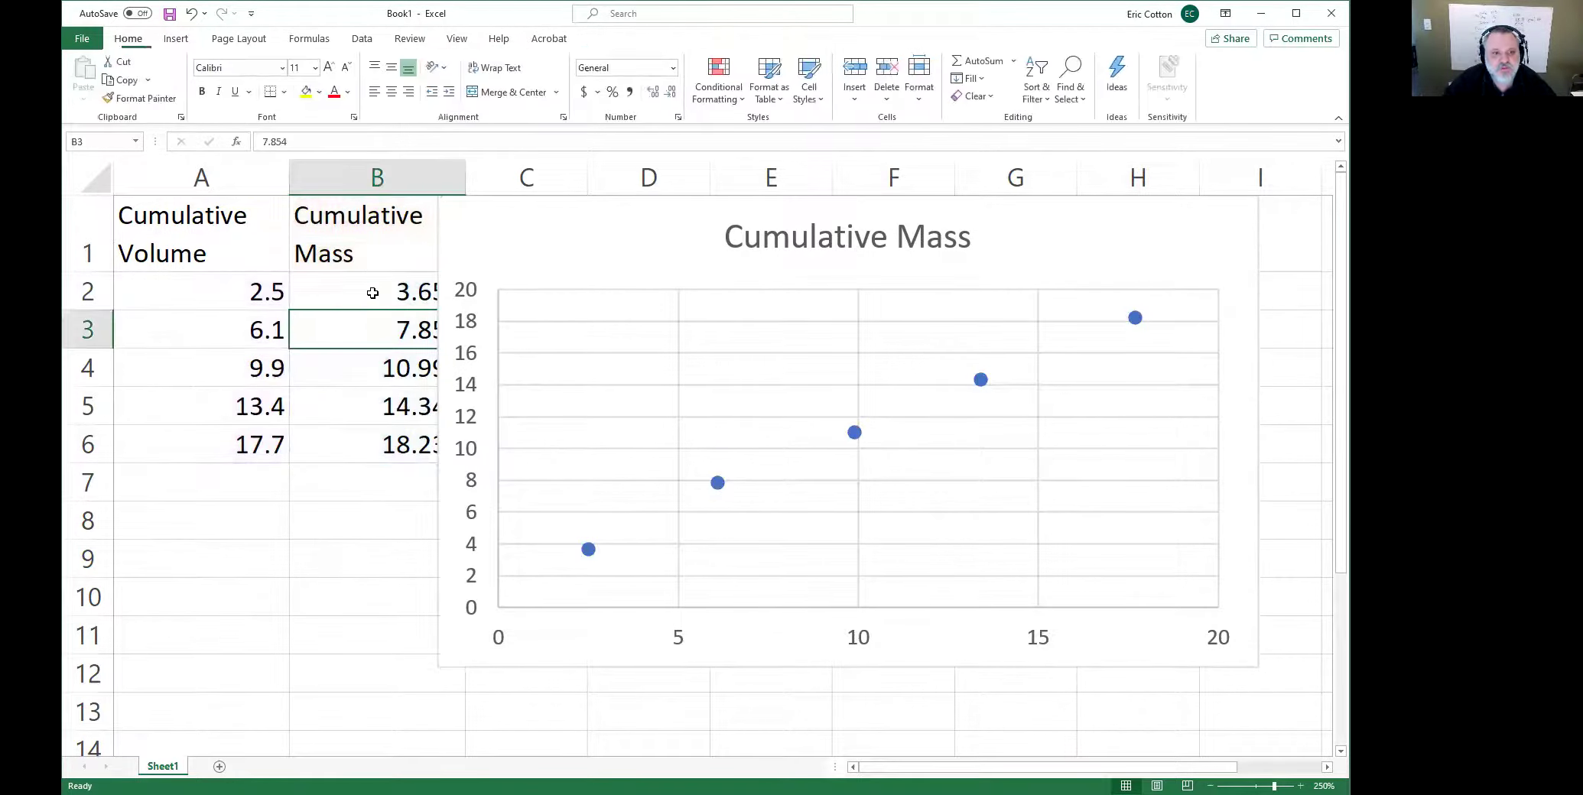
pyautogui.click(263, 141)
pyautogui.write('1')
pyautogui.click(375, 339)
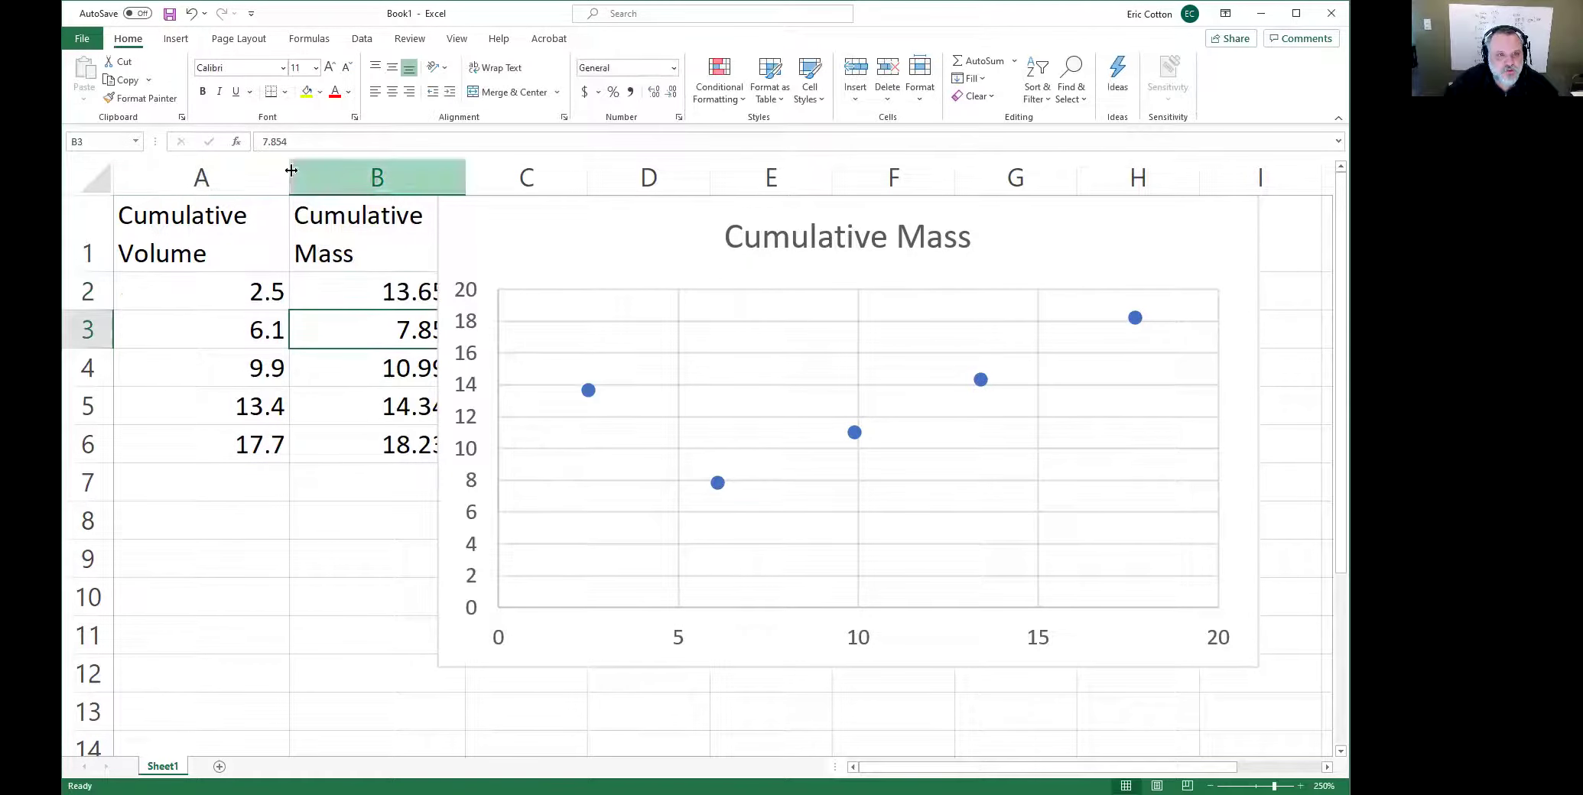
pyautogui.click(263, 144)
pyautogui.write('1')
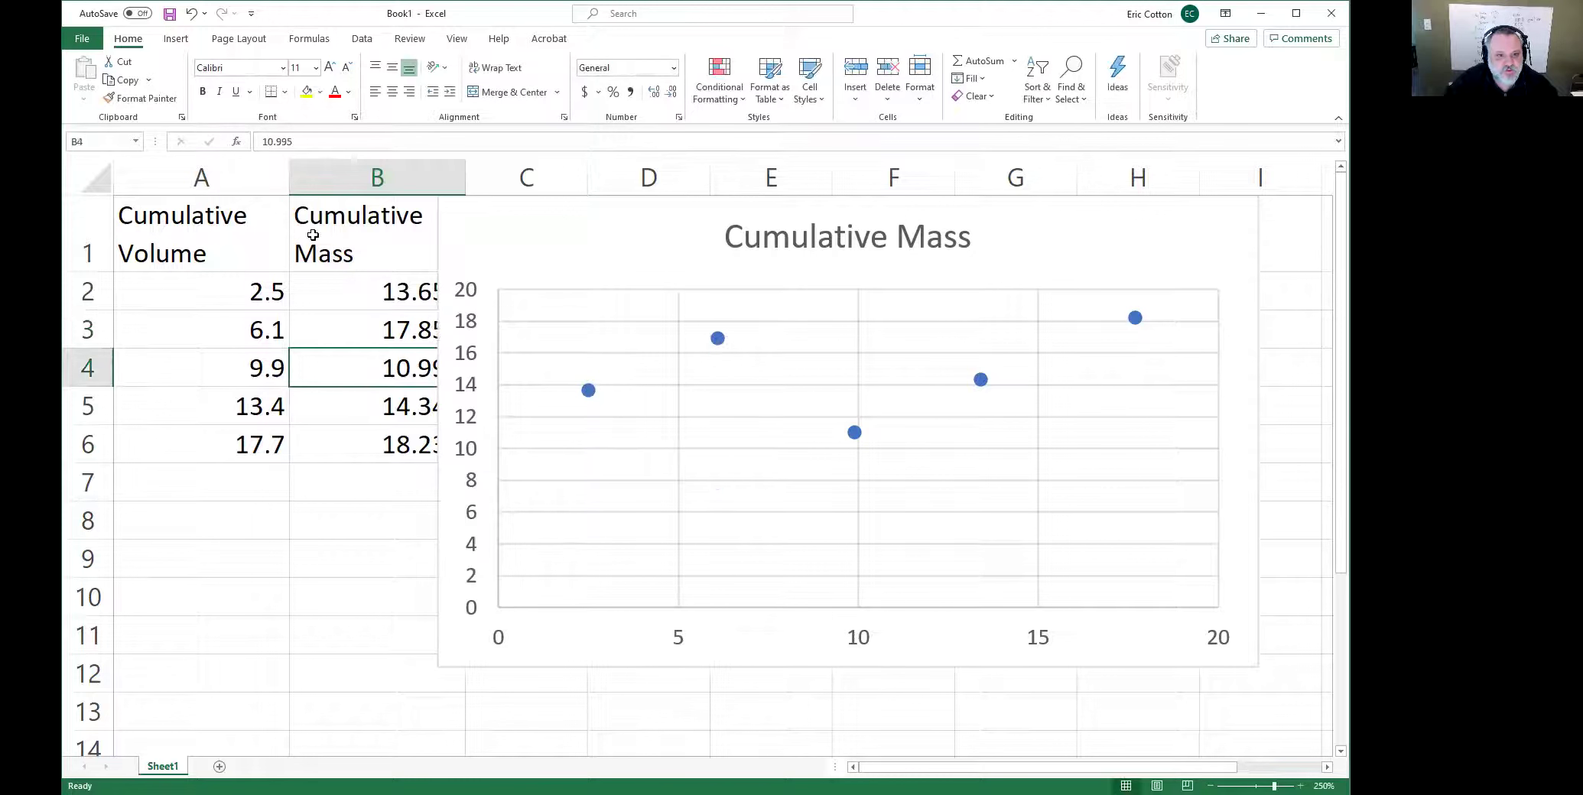
# Step: Change the cumulative masses in B4, B5 and B6 to 20.995, 24.342 and 28.234
pyautogui.press('F2')
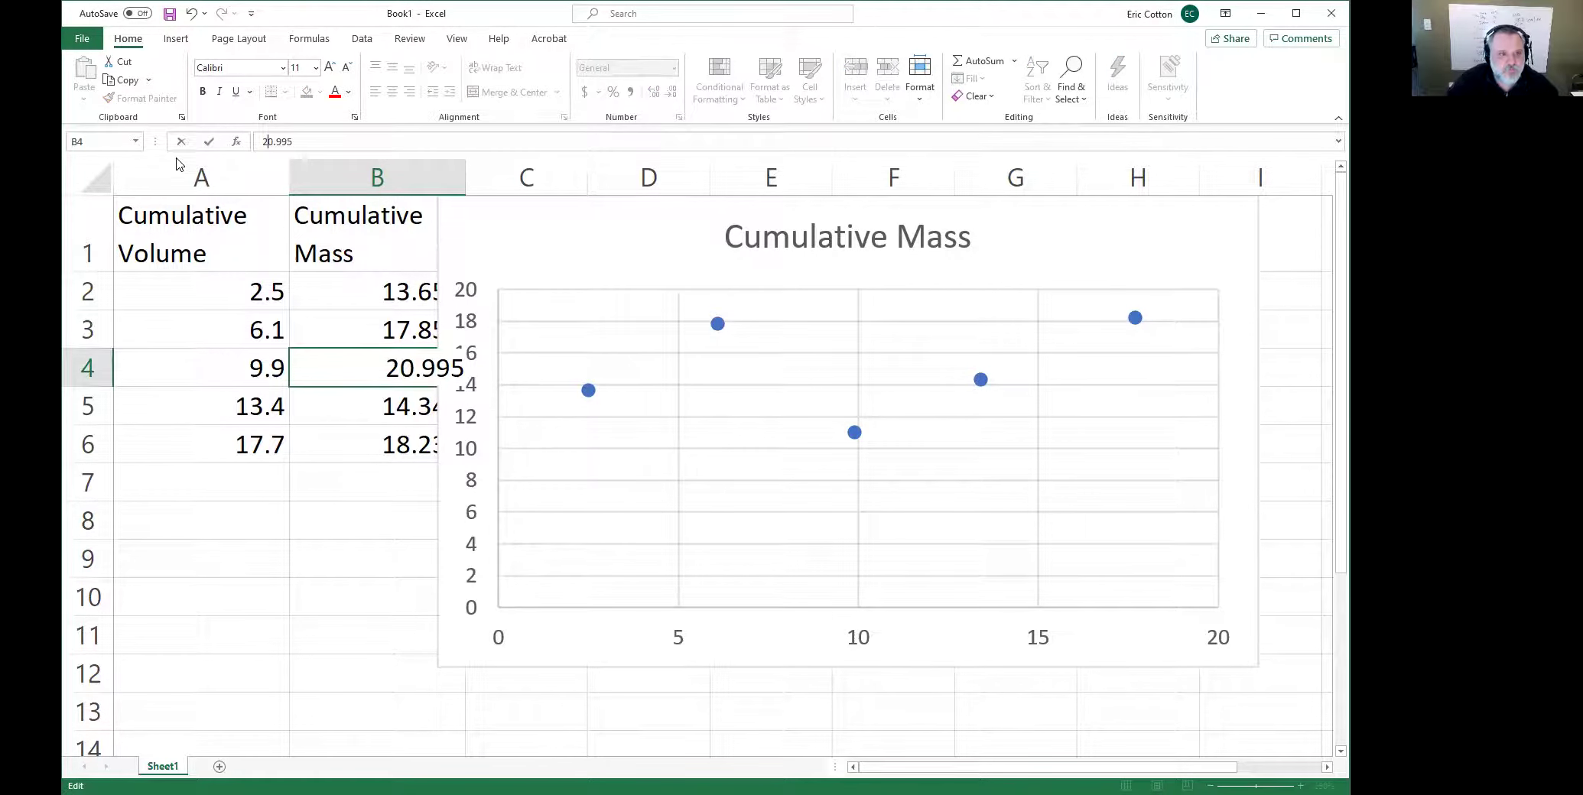
pyautogui.press('Return')
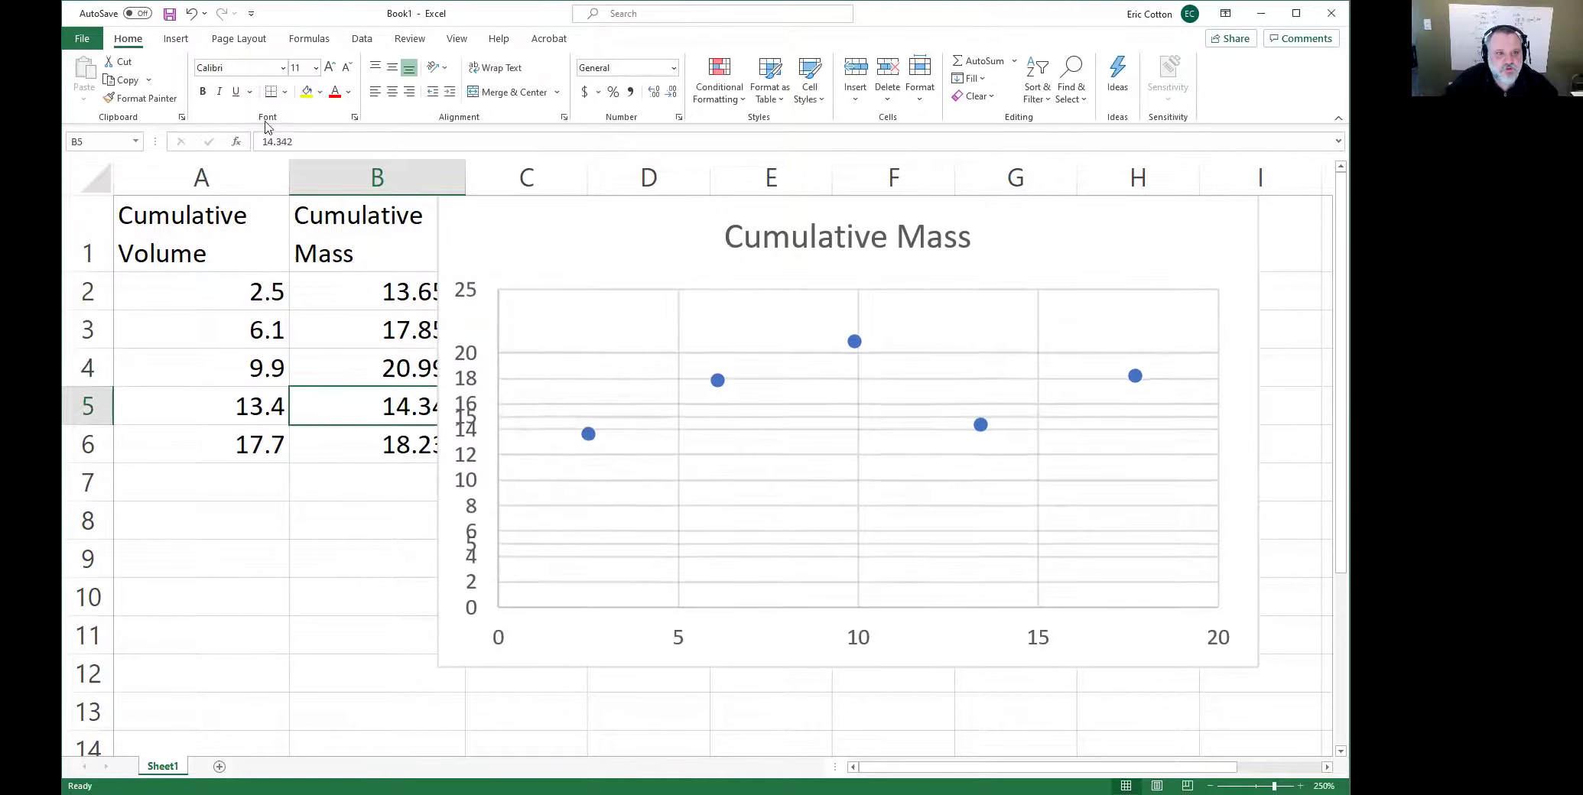
pyautogui.click(263, 141)
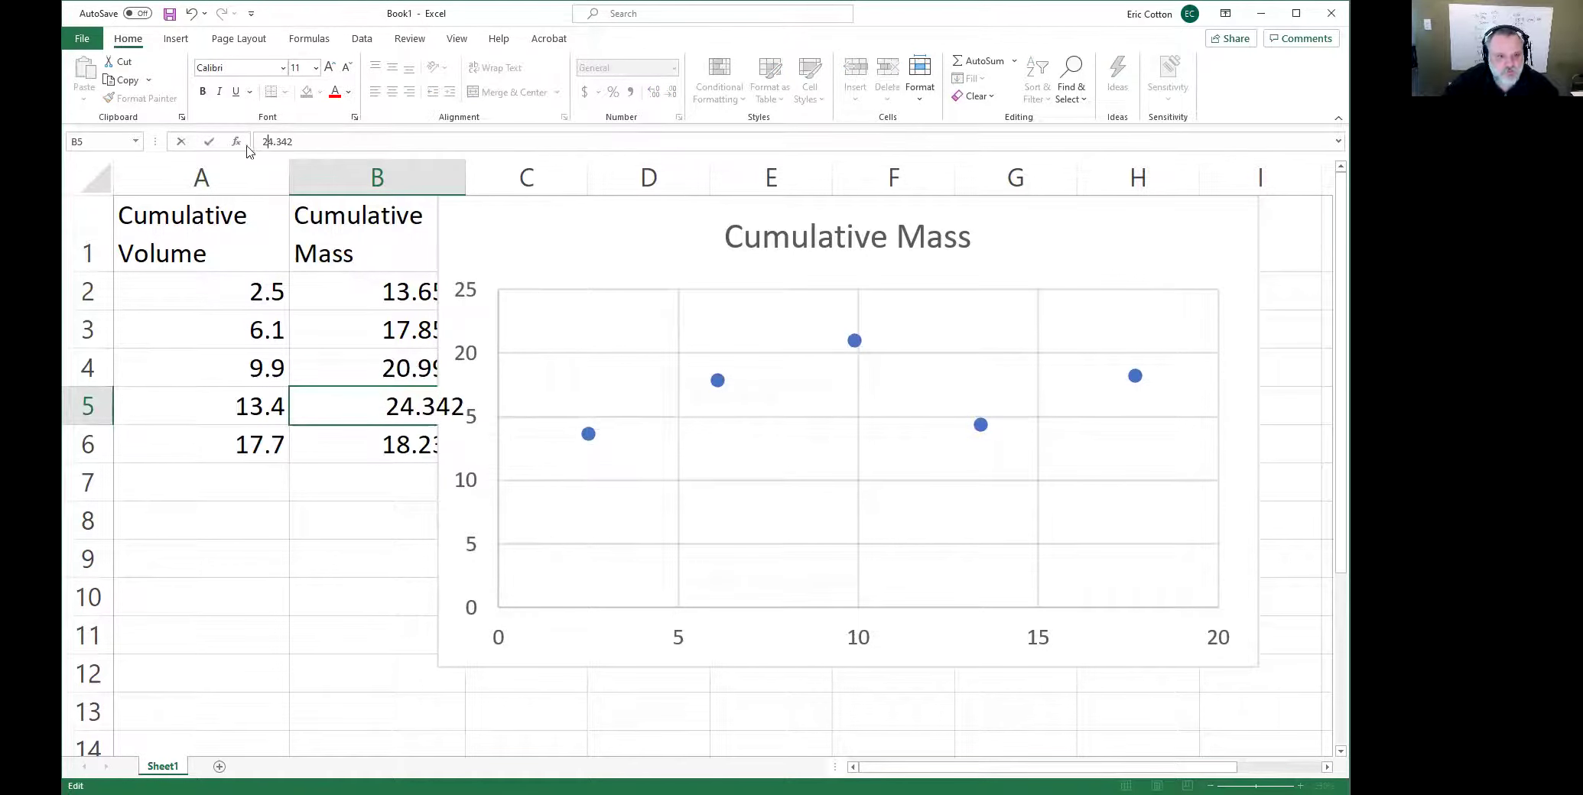
pyautogui.press('Return')
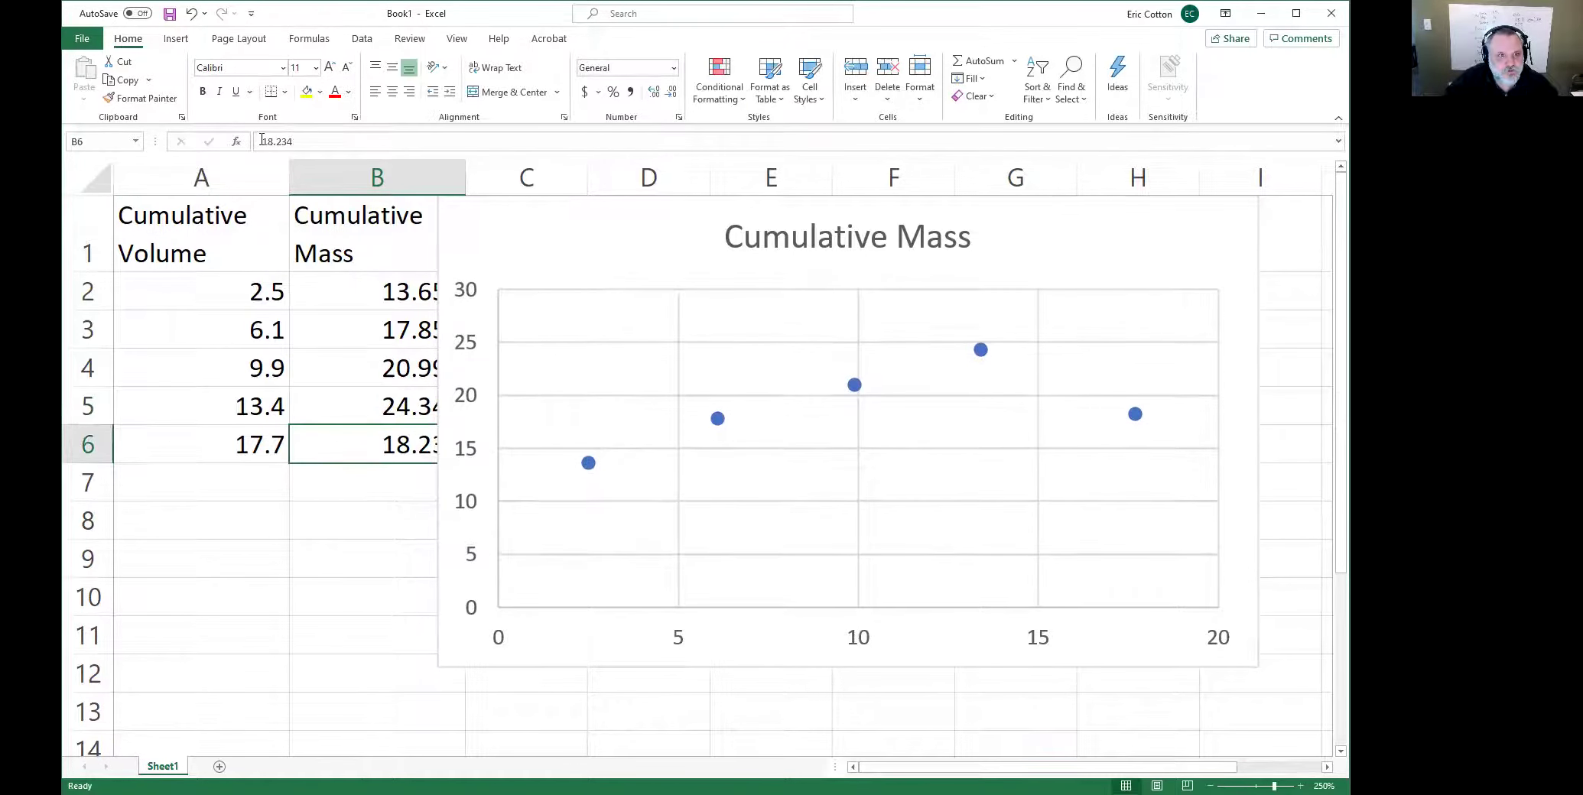
pyautogui.click(265, 141)
pyautogui.press('Delete')
pyautogui.write('2')
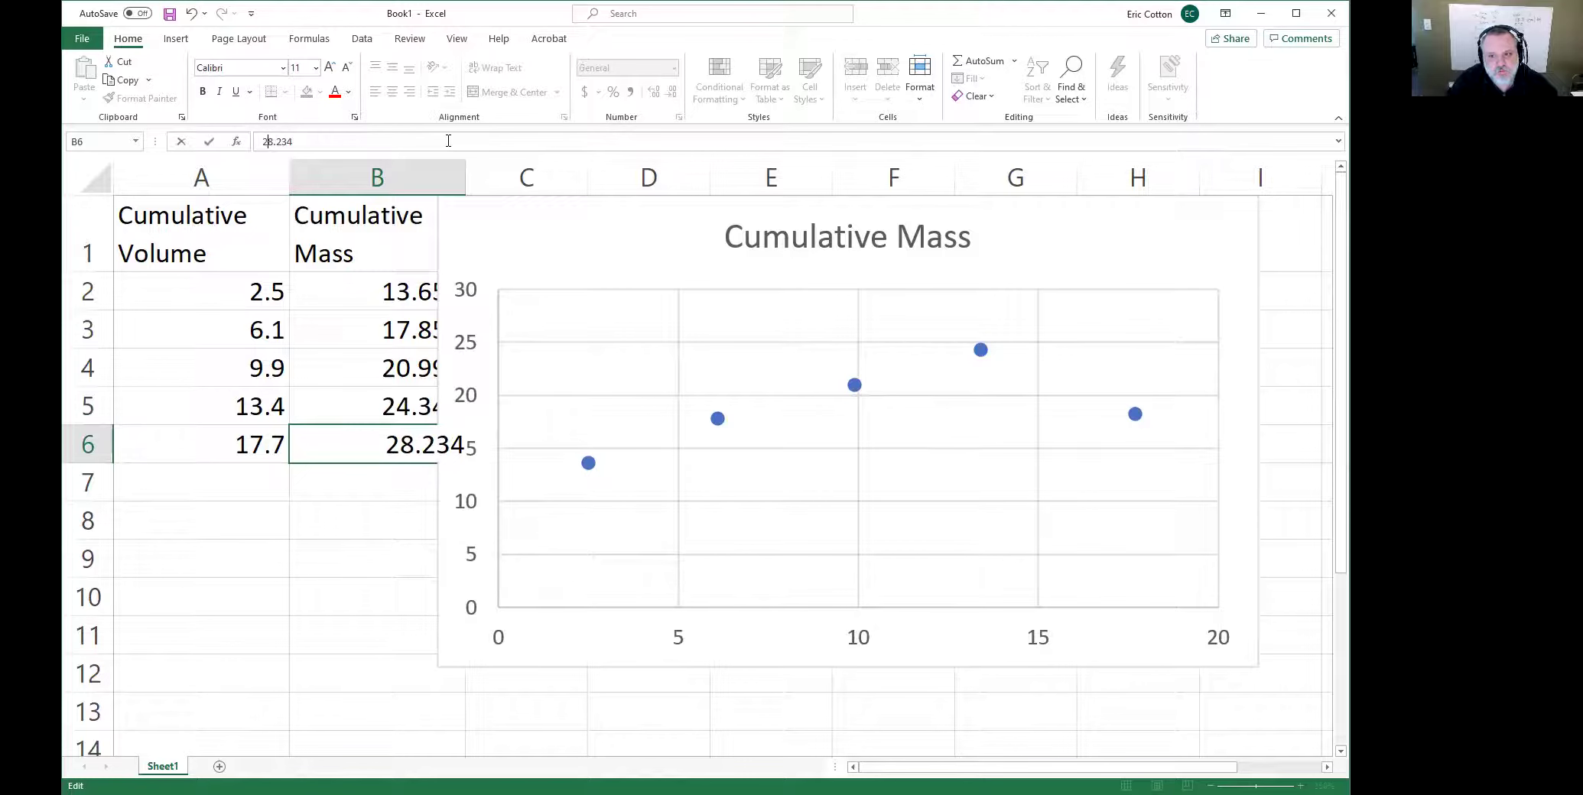
pyautogui.press('Return')
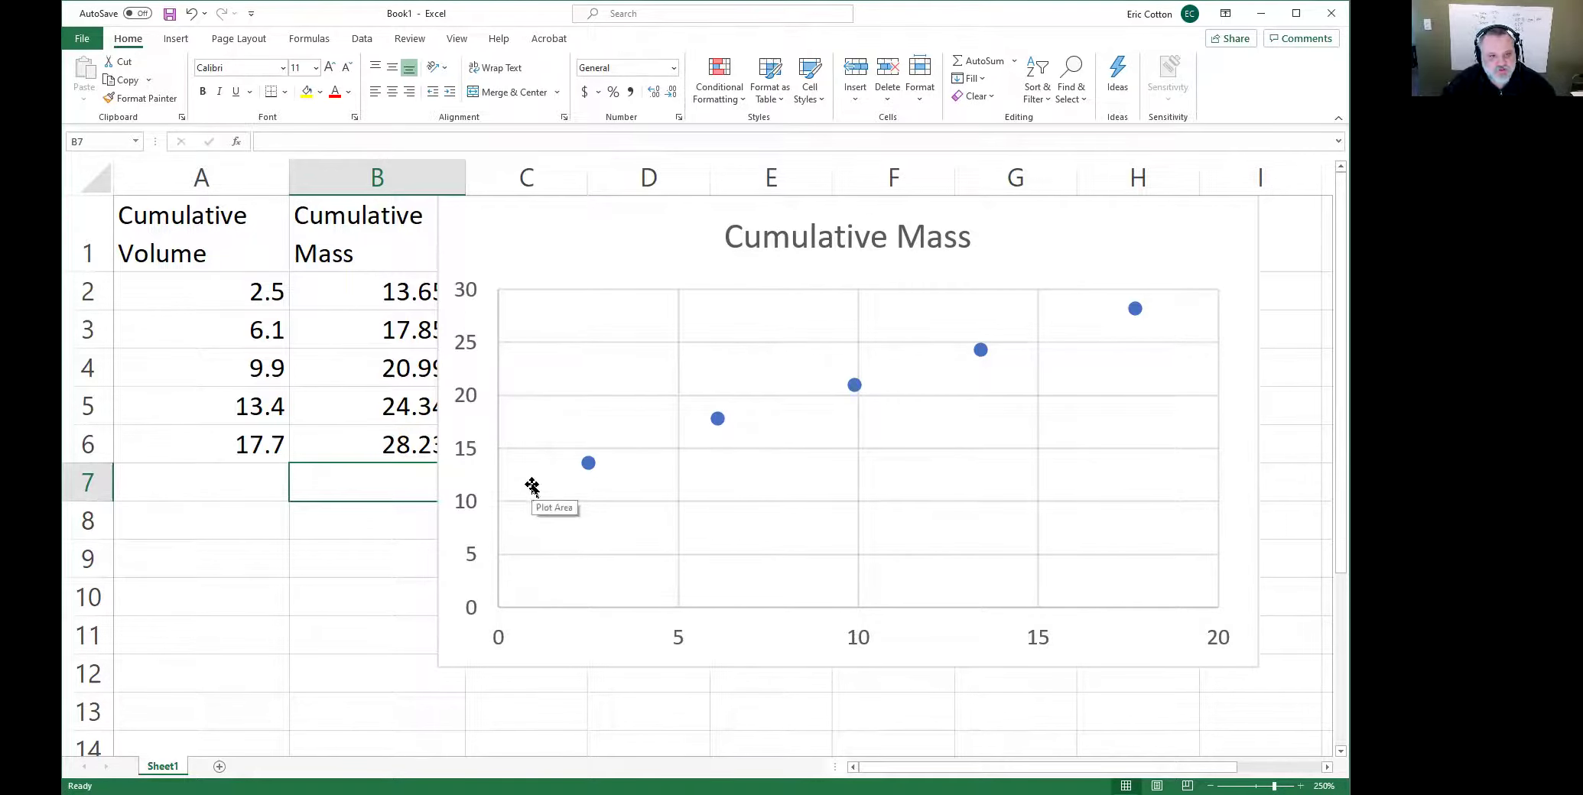
# Step: Undo the five cumulative mass changes in cells B2 to B6
pyautogui.hotkey('ctrl', 'z')
pyautogui.hotkey('ctrl', 'z')
pyautogui.hotkey('ctrl', 'z')
pyautogui.hotkey('ctrl', 'z')
pyautogui.hotkey('ctrl', 'z')
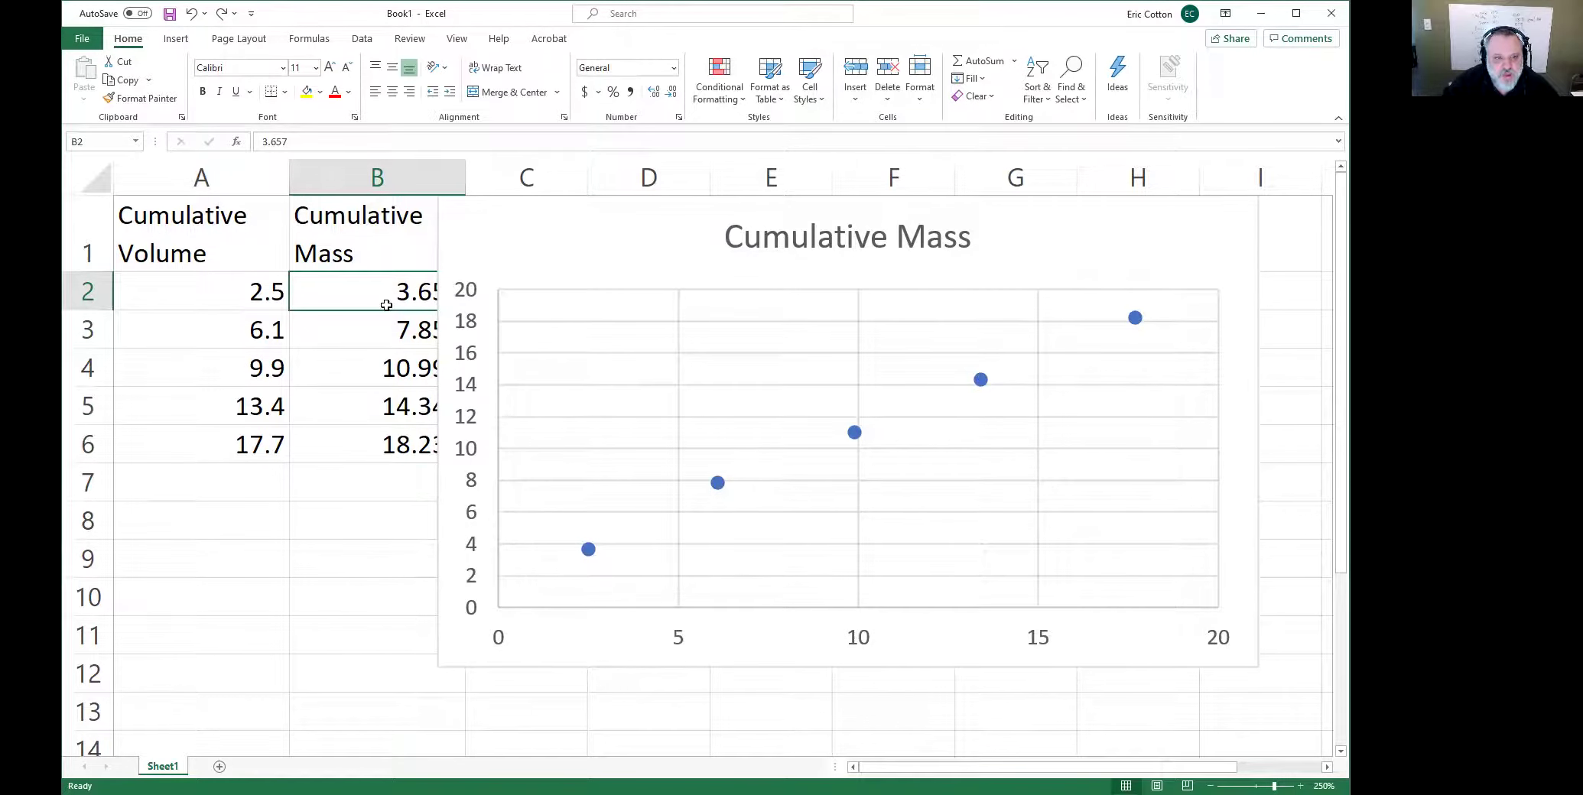
pyautogui.moveTo(381, 301); pyautogui.dragTo(353, 450)
pyautogui.click(349, 504)
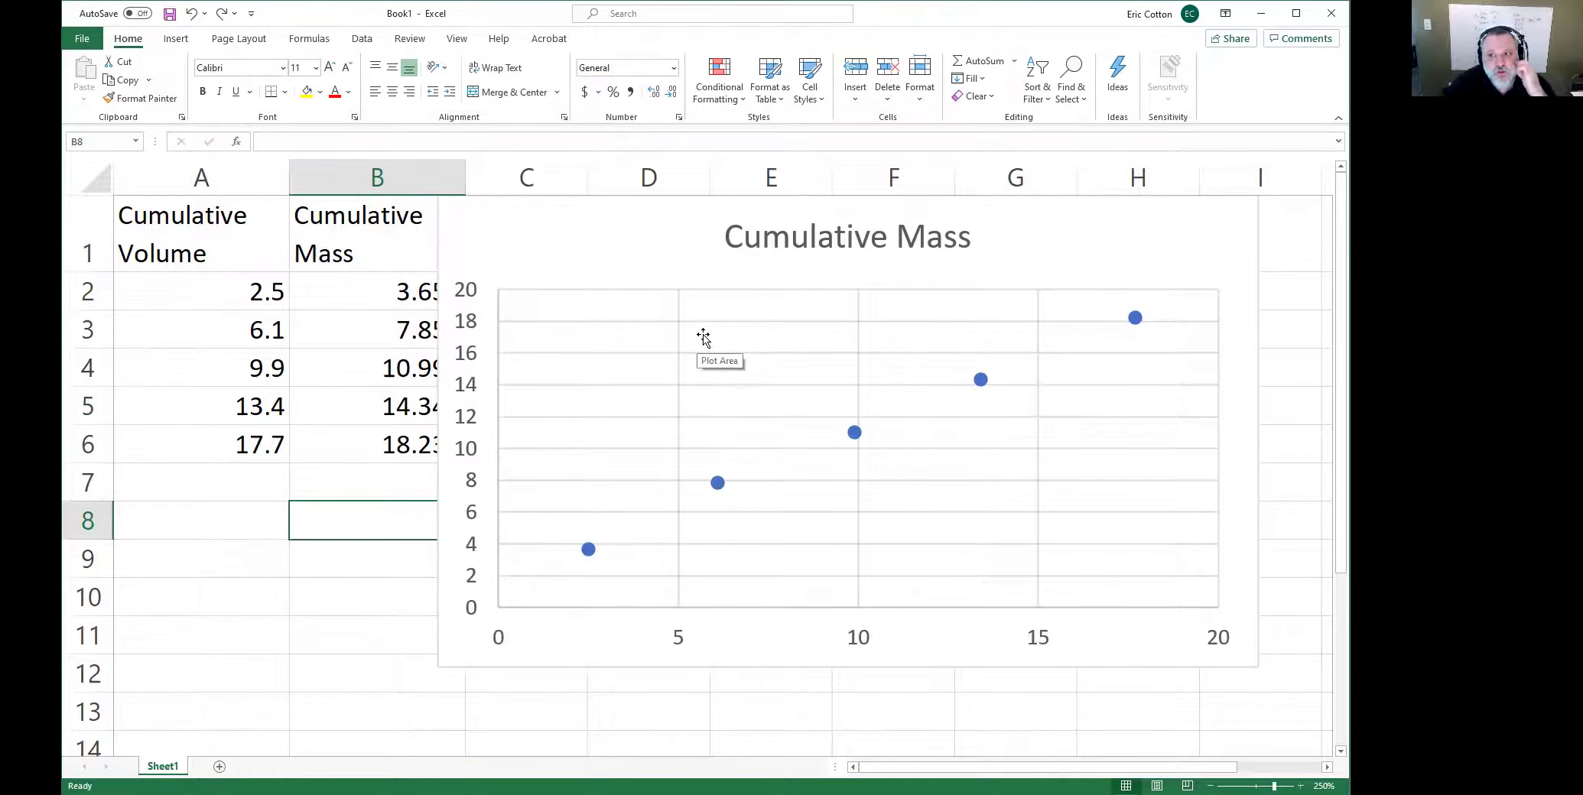
# Step: Move the scatter chart left so that it covers column B
pyautogui.moveTo(719, 492)
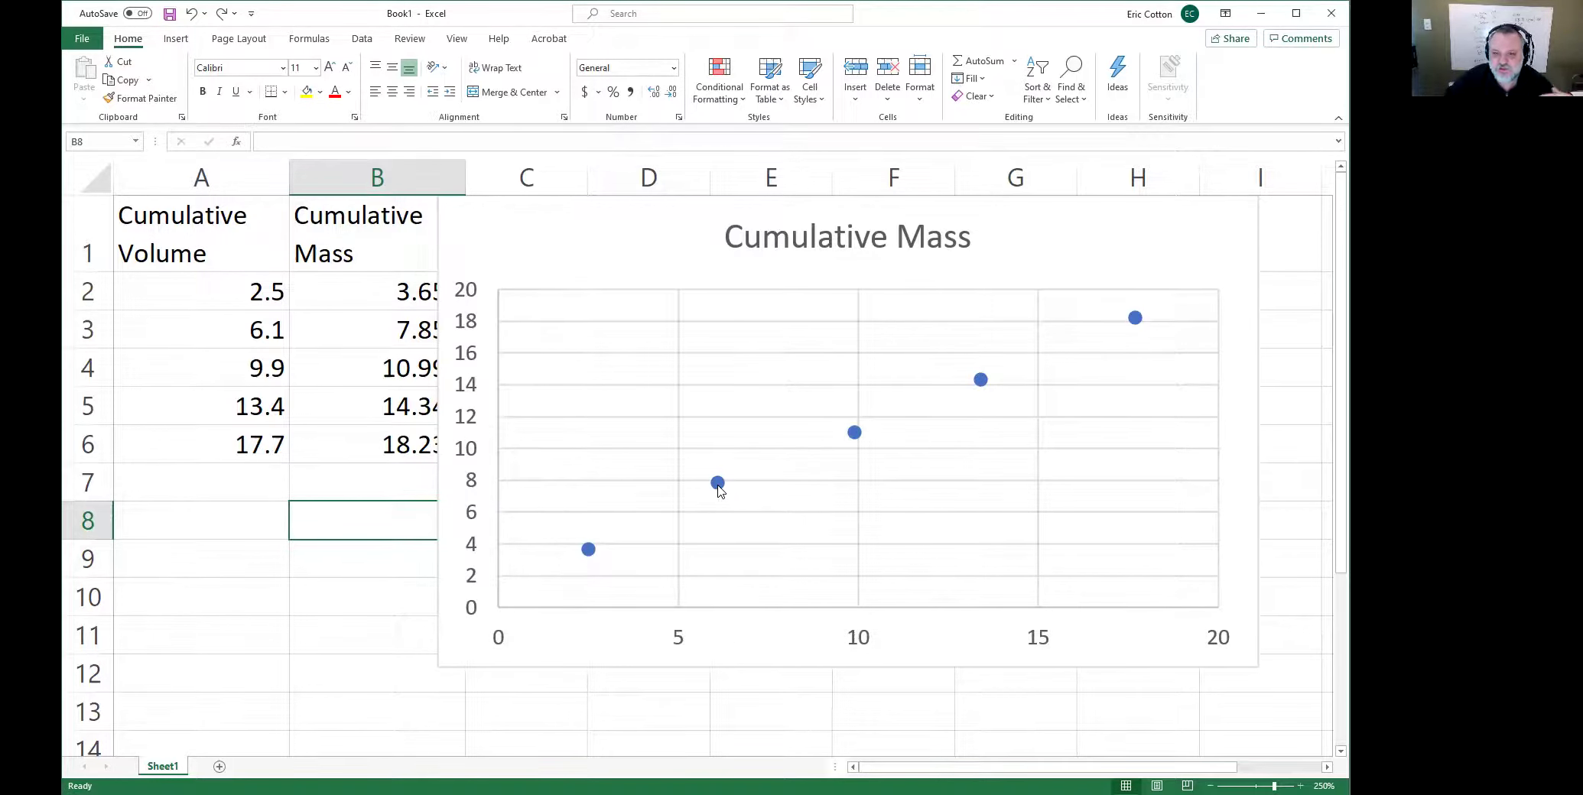
pyautogui.rightClick(719, 492)
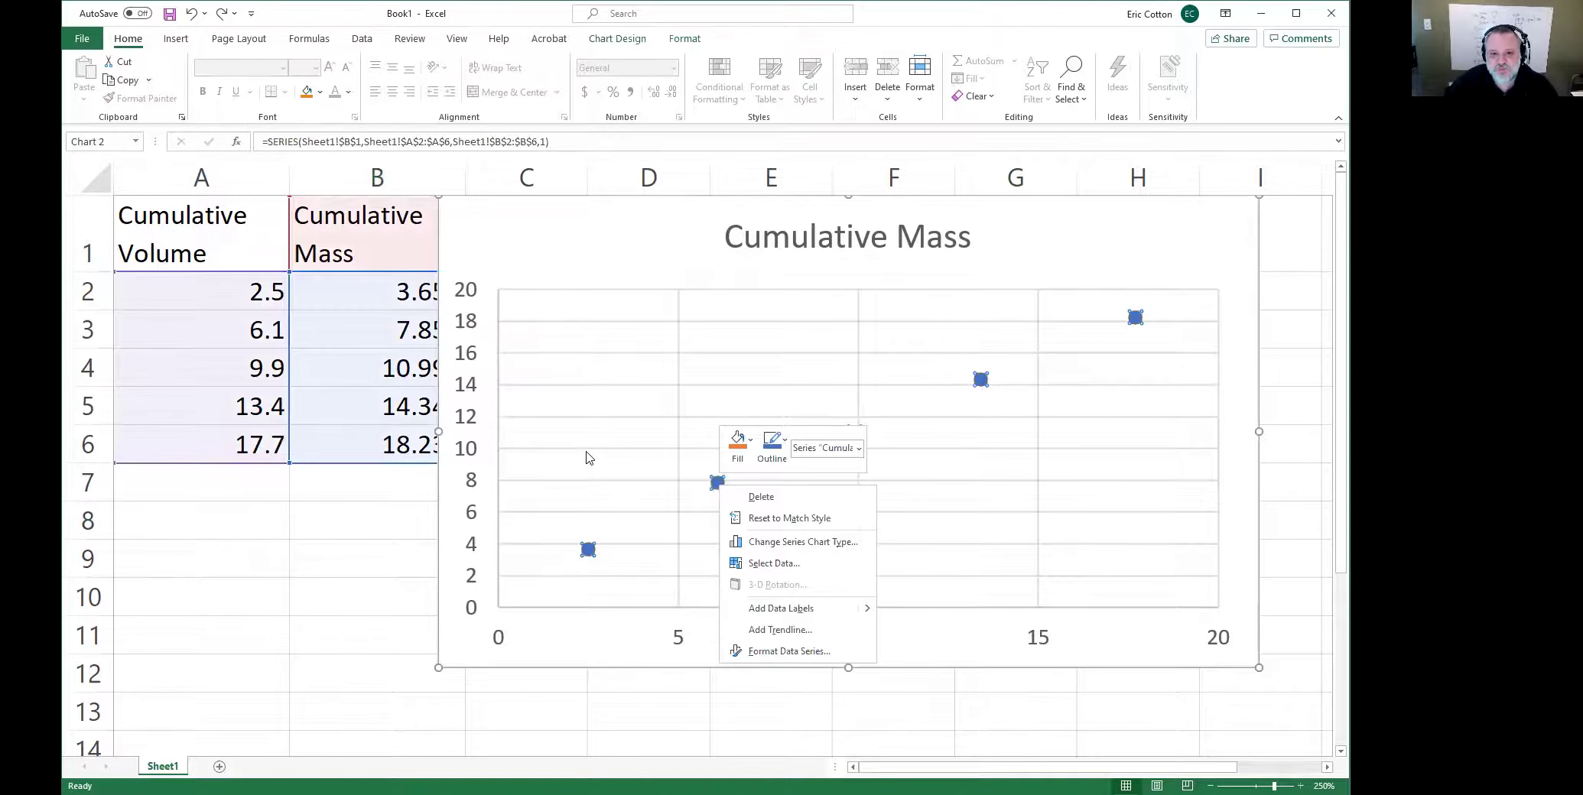
pyautogui.press('Escape')
pyautogui.moveTo(646, 226); pyautogui.dragTo(470, 221)
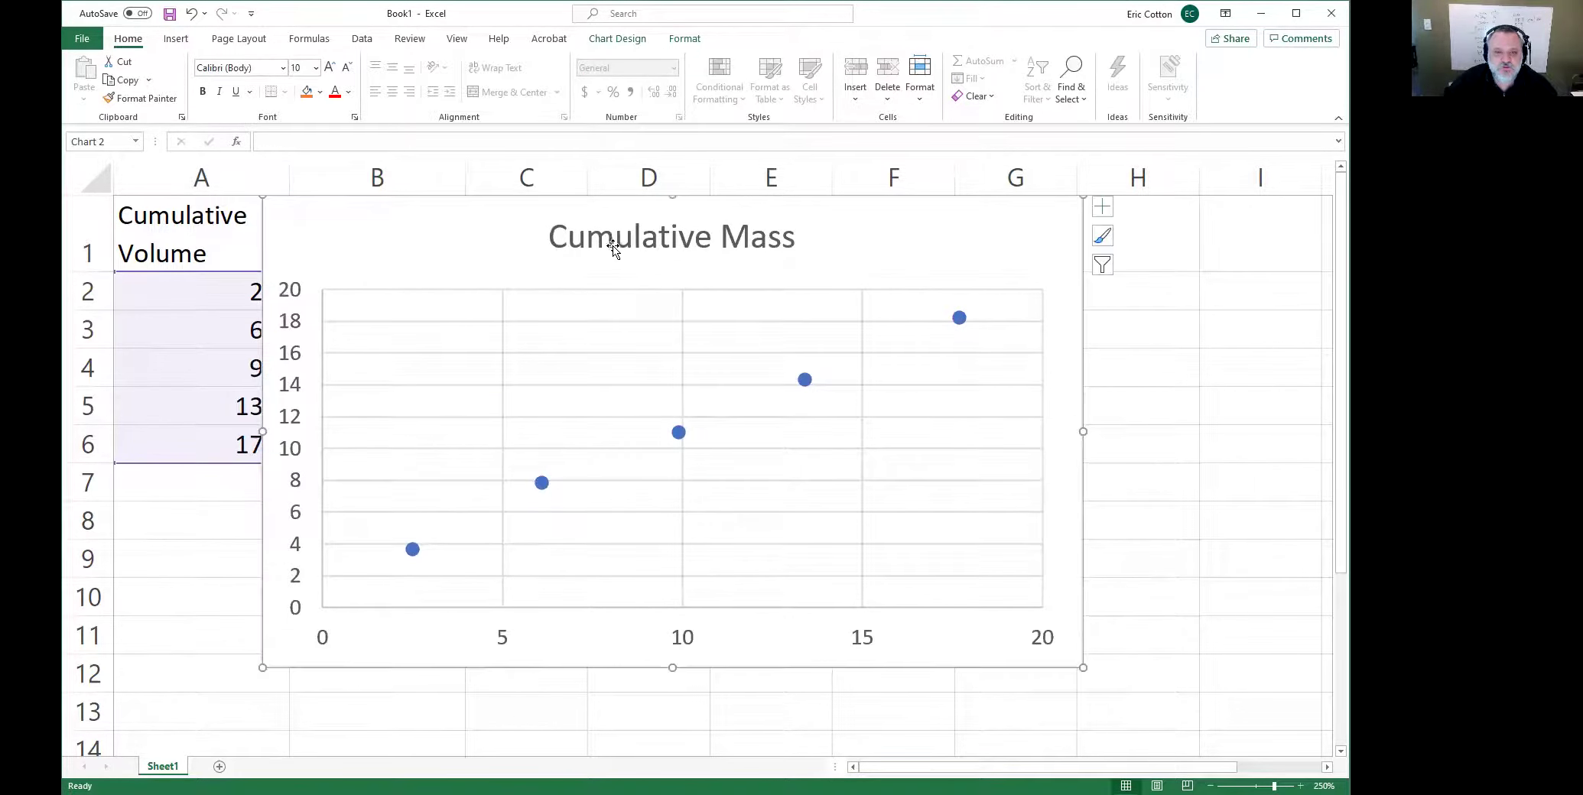
# Step: Insert the test text "sdfasdfa" inside the word Mass in the chart title and remove it again
pyautogui.click(657, 233)
pyautogui.click(685, 232)
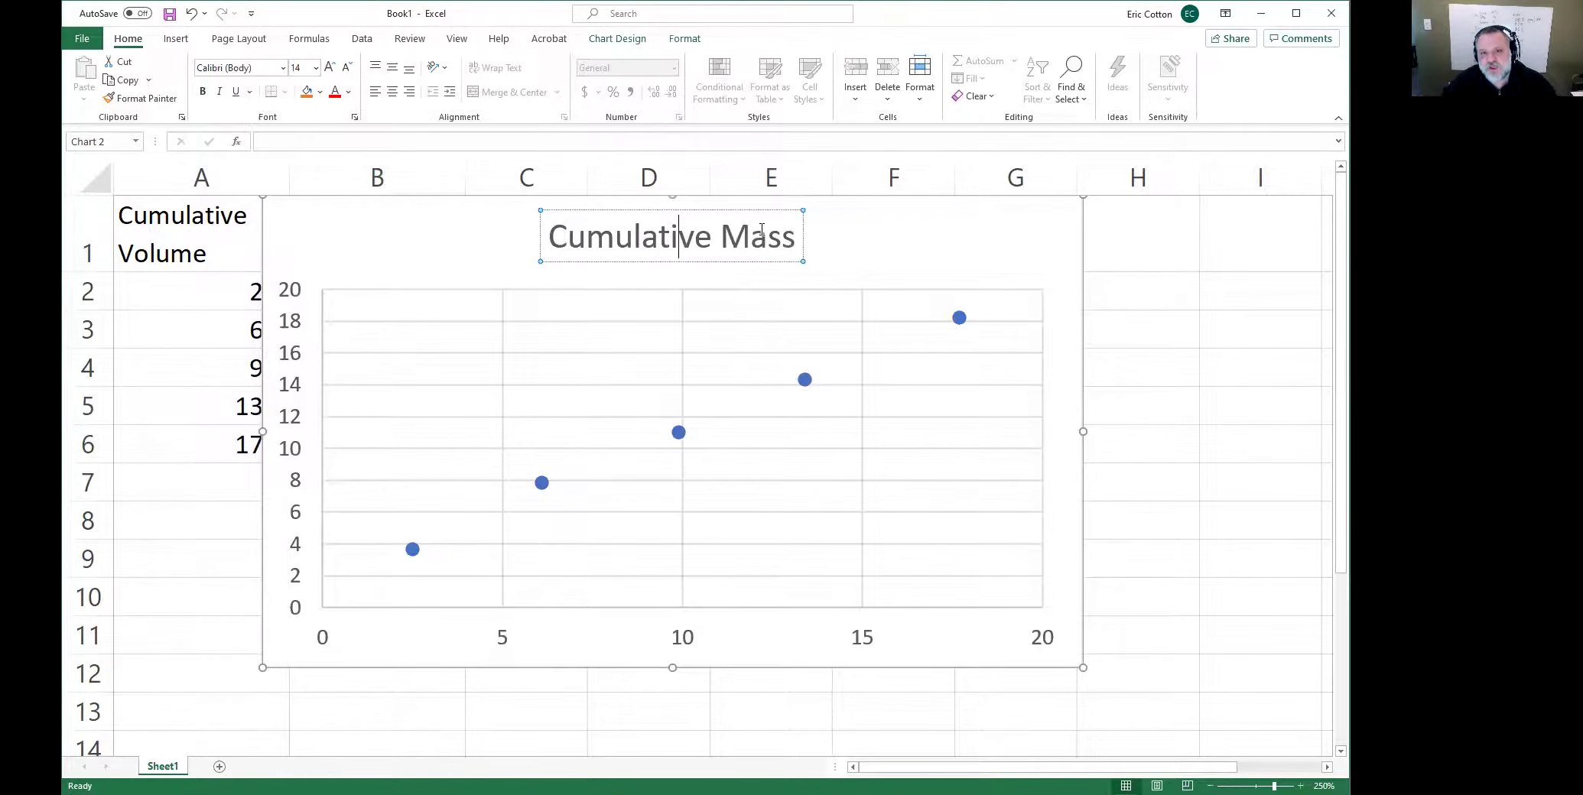
pyautogui.click(765, 232)
pyautogui.write('sdfasdfa')
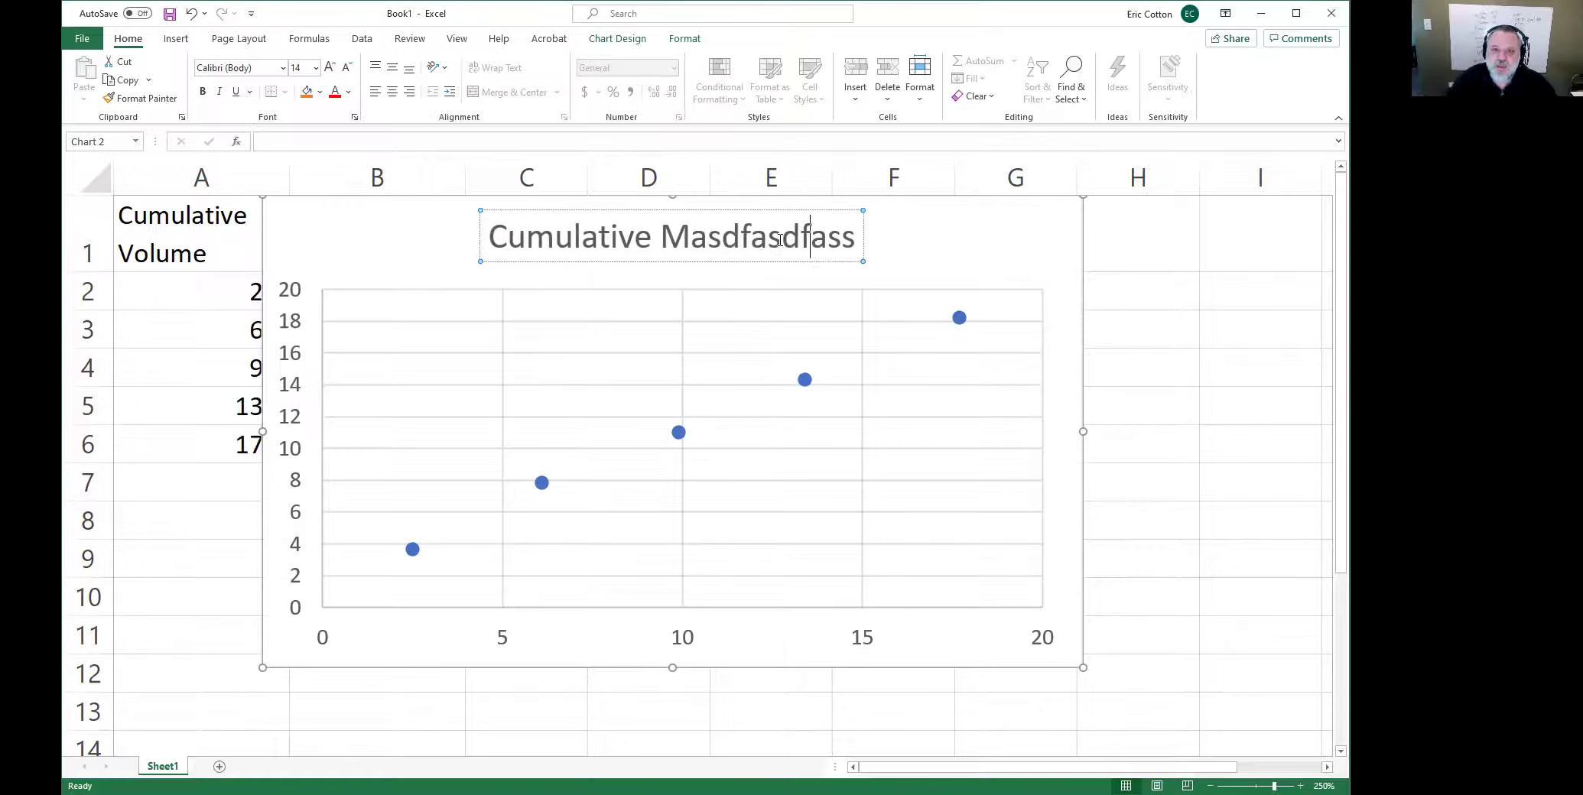
pyautogui.press('BackSpace')
pyautogui.press('BackSpace')
pyautogui.press('BackSpace')
pyautogui.press('BackSpace')
pyautogui.press('BackSpace')
pyautogui.press('BackSpace')
pyautogui.press('BackSpace')
pyautogui.press('BackSpace')
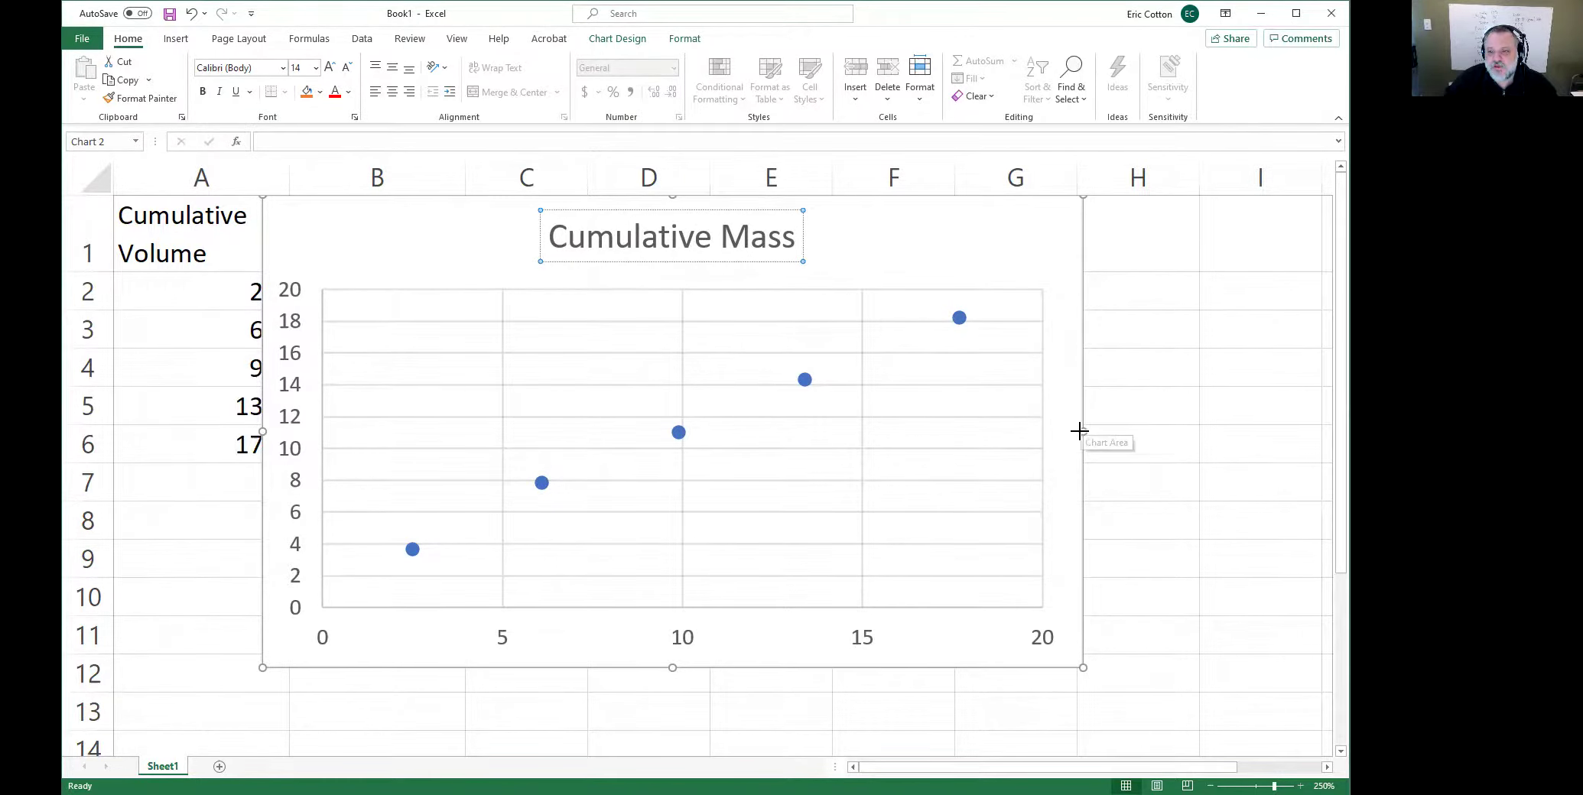
# Step: Widen the scatter chart by extending its right edge into column H
pyautogui.moveTo(1083, 431); pyautogui.dragTo(1151, 438)
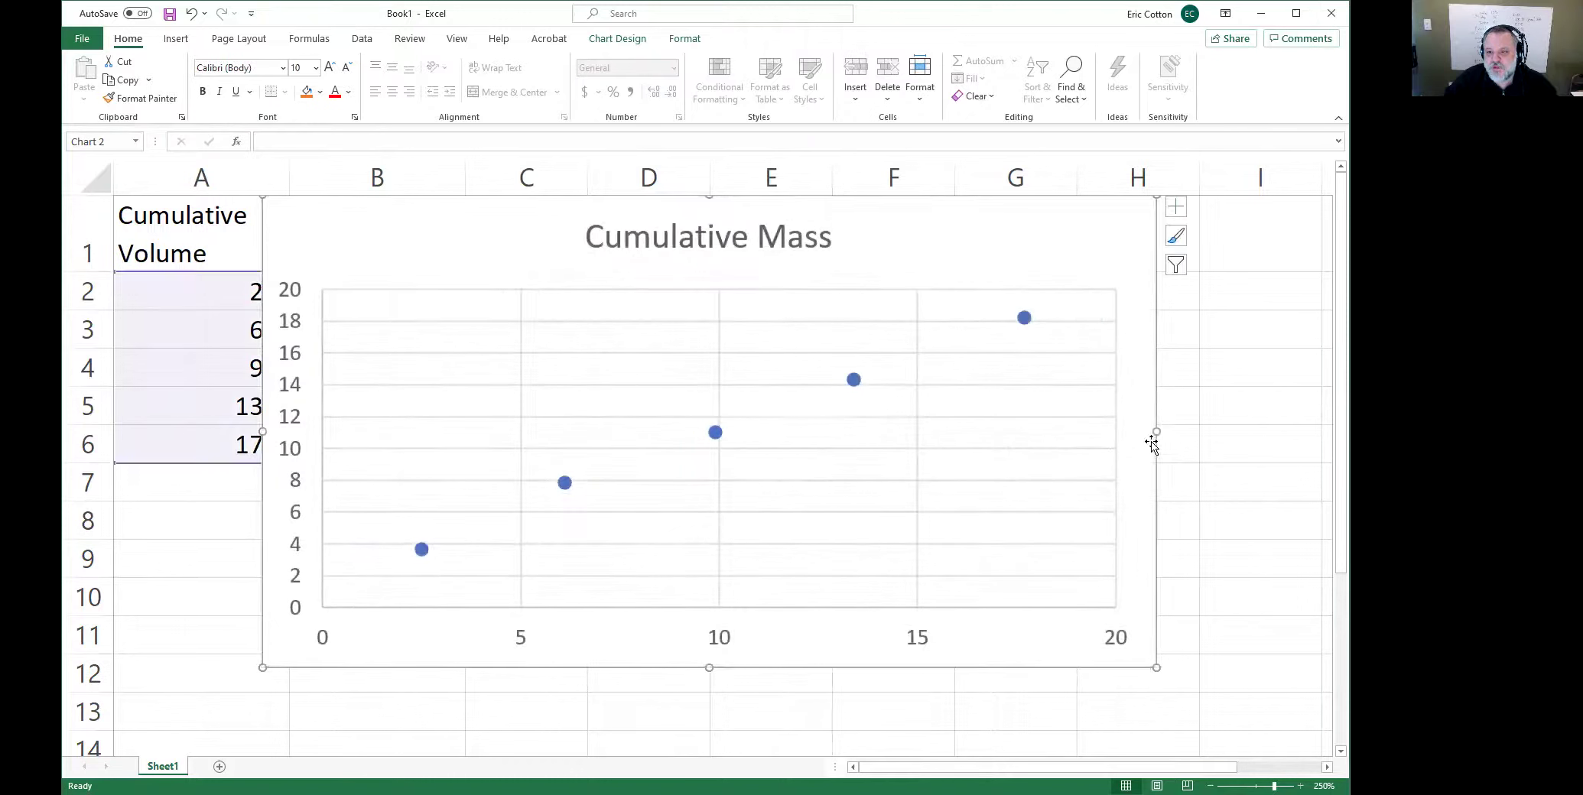
pyautogui.rightClick(286, 512)
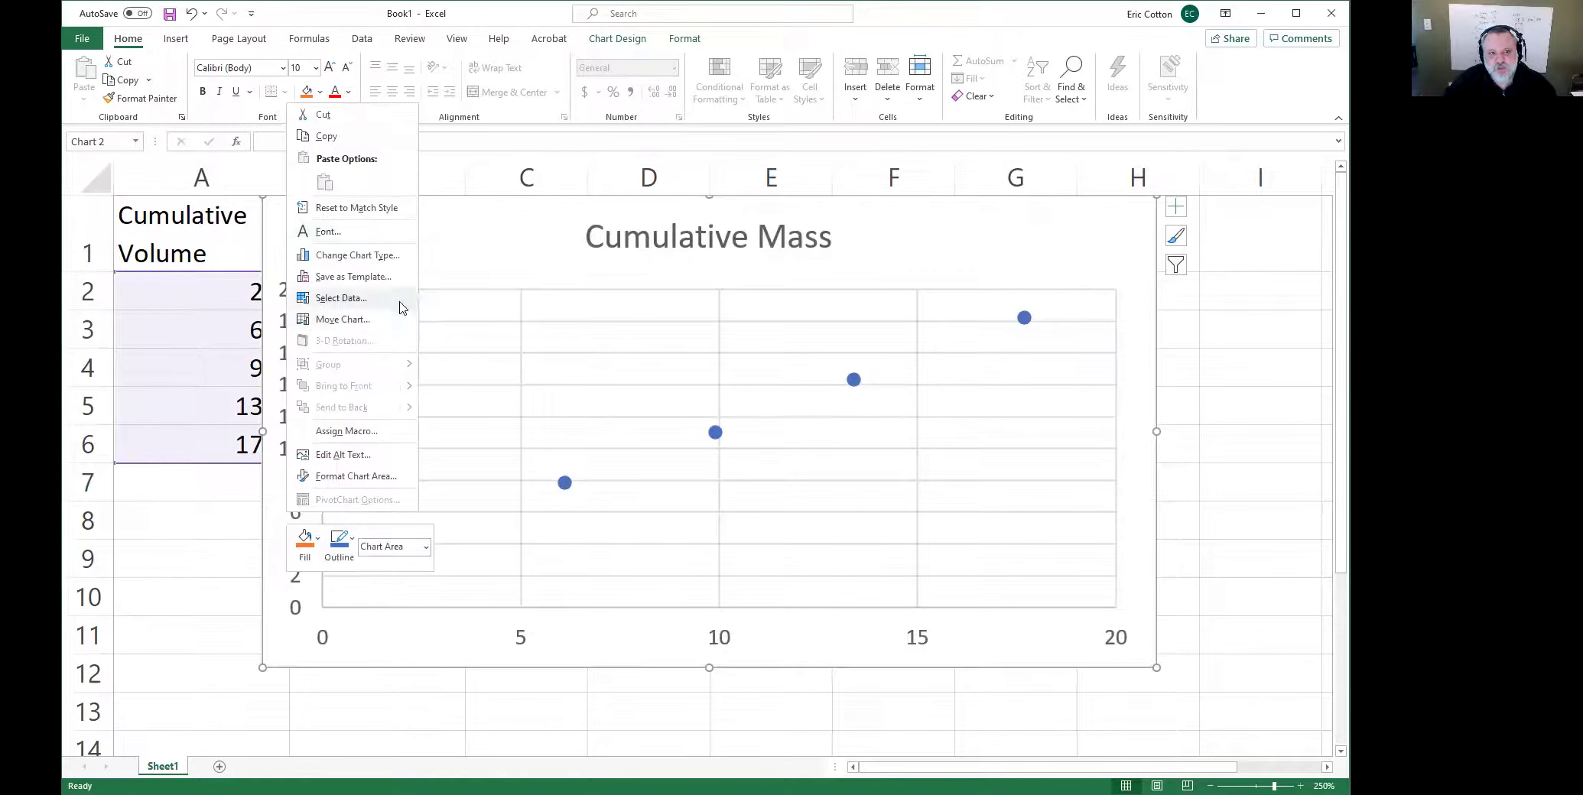
pyautogui.click(449, 641)
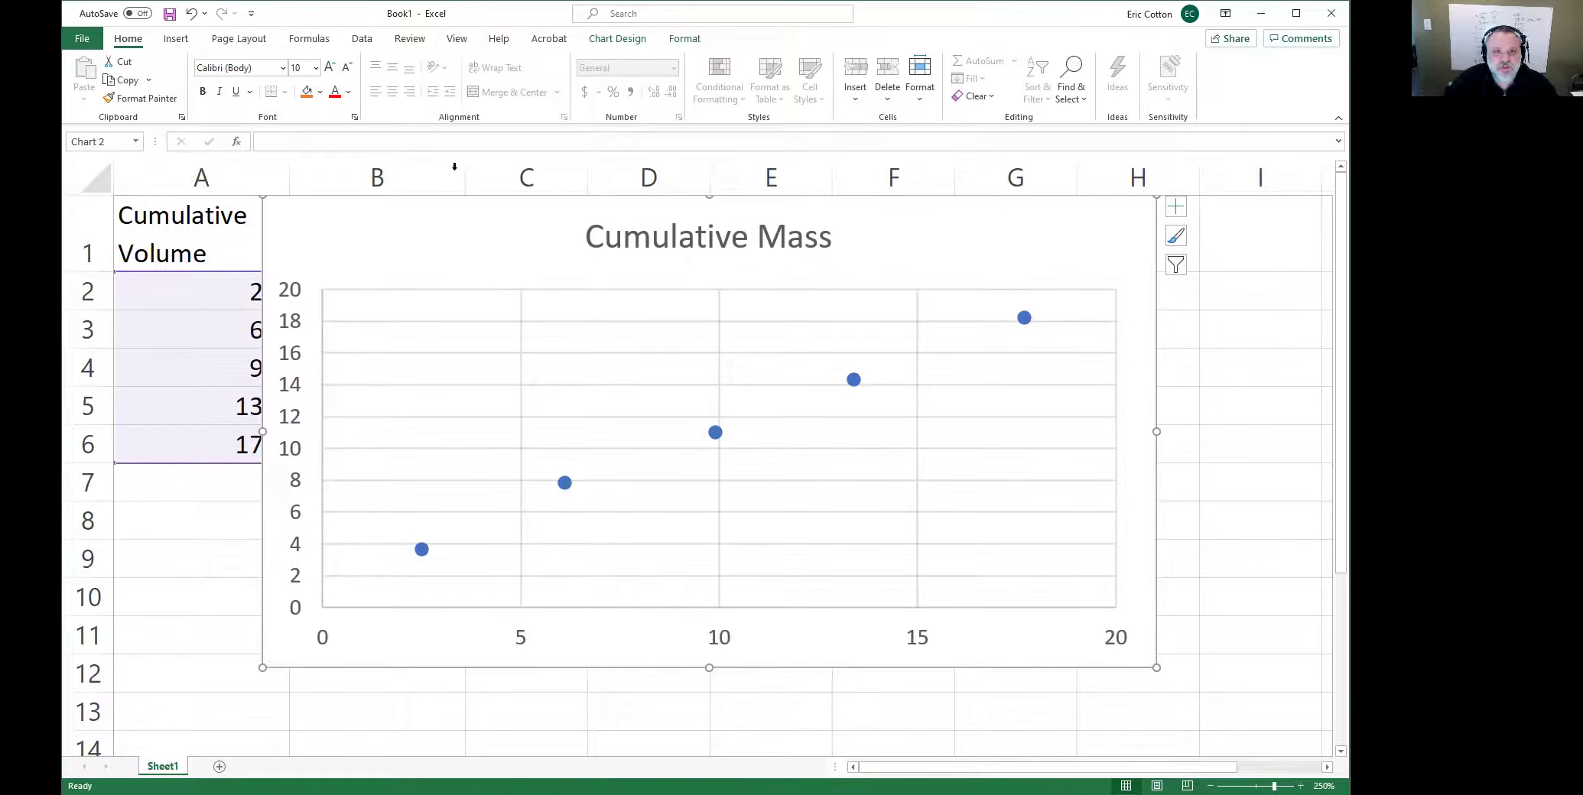
pyautogui.click(627, 38)
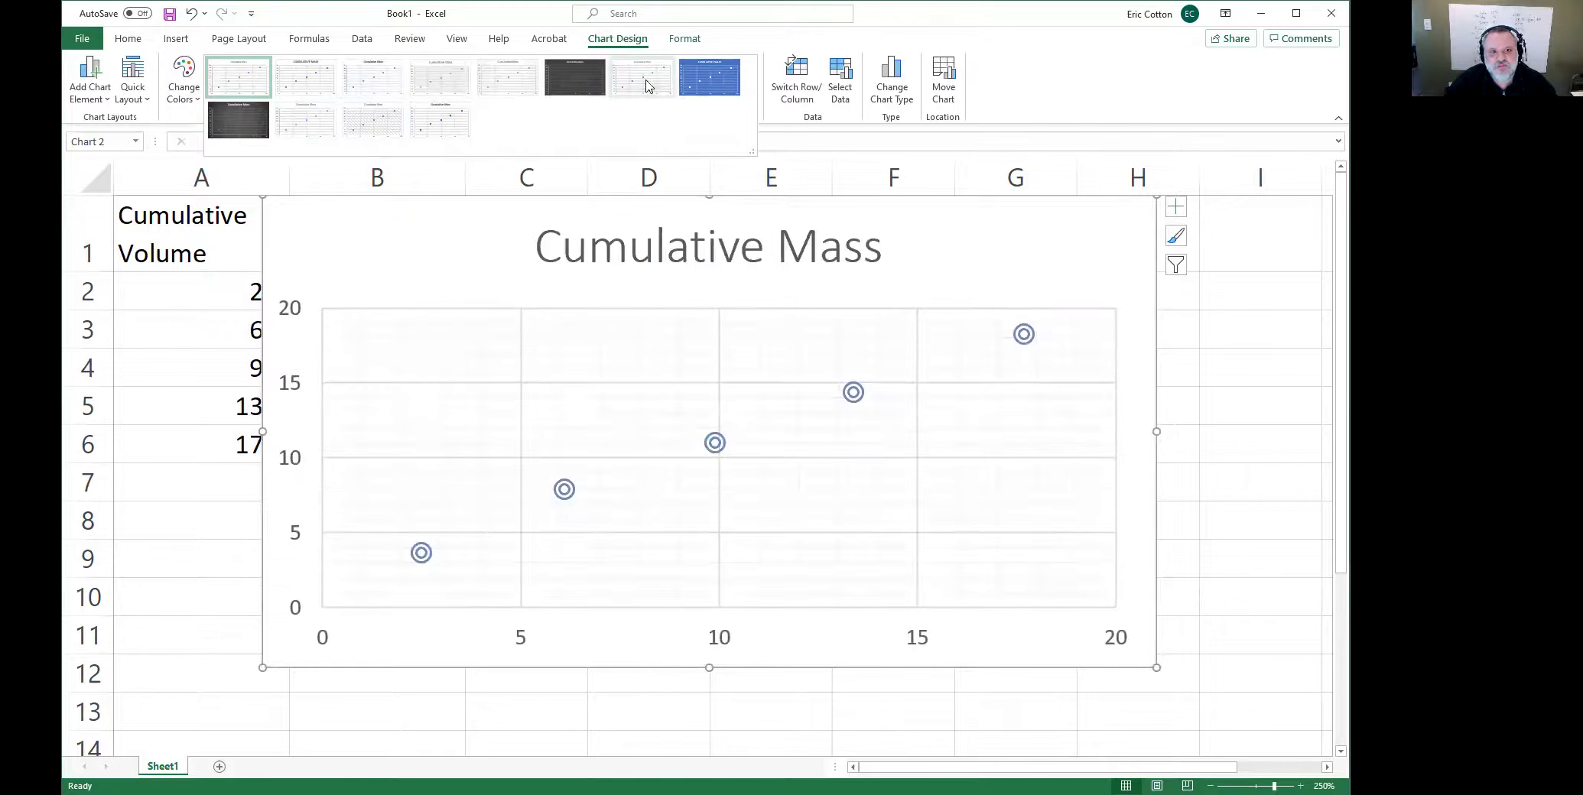
pyautogui.click(459, 243)
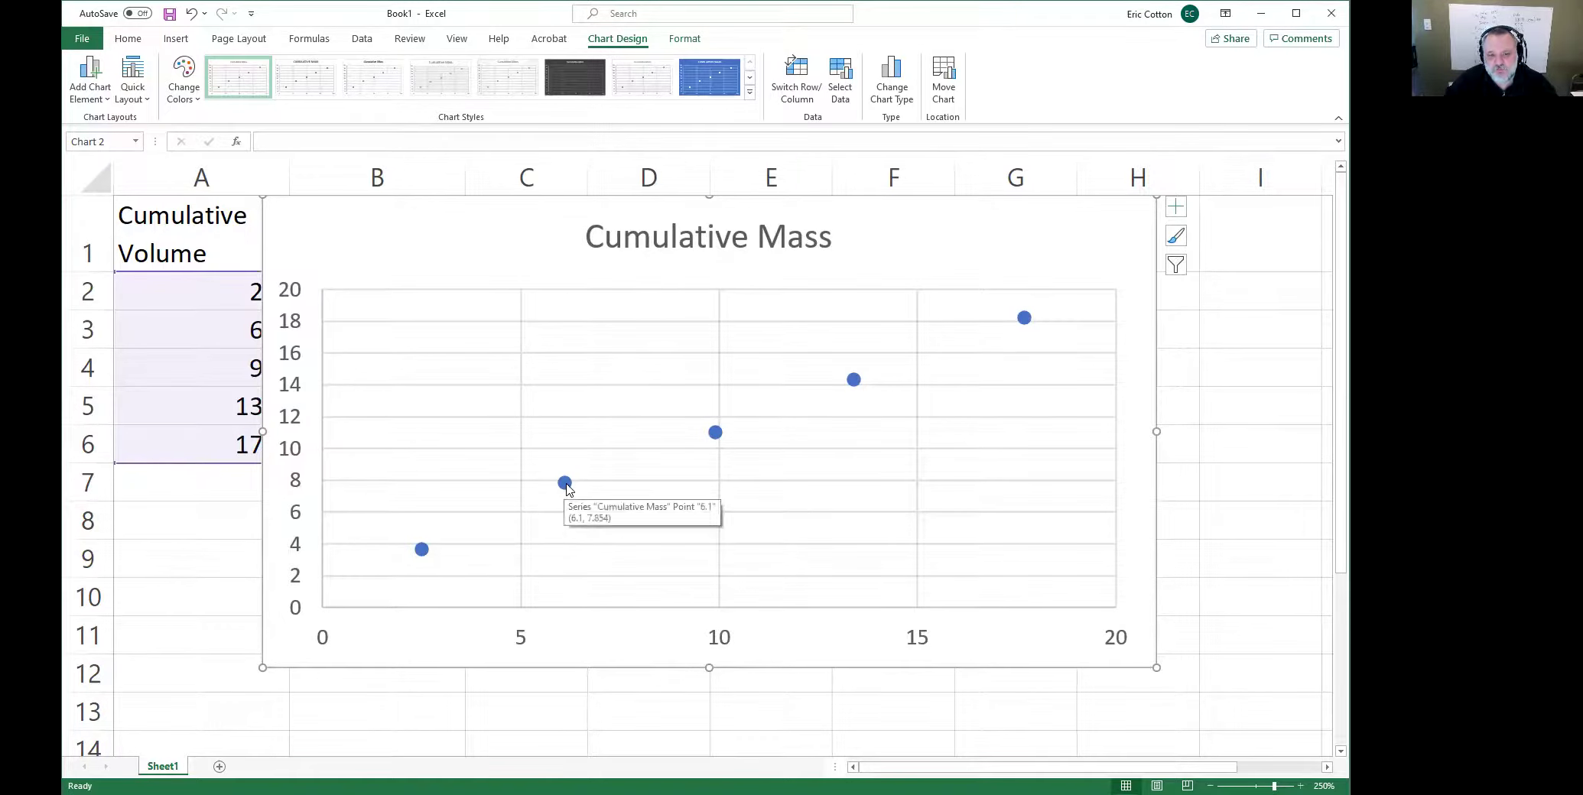
# Step: Shrink the plot area from its left side to free space beside the vertical axis, and shift the chart slightly right
pyautogui.click(316, 454)
pyautogui.click(353, 442)
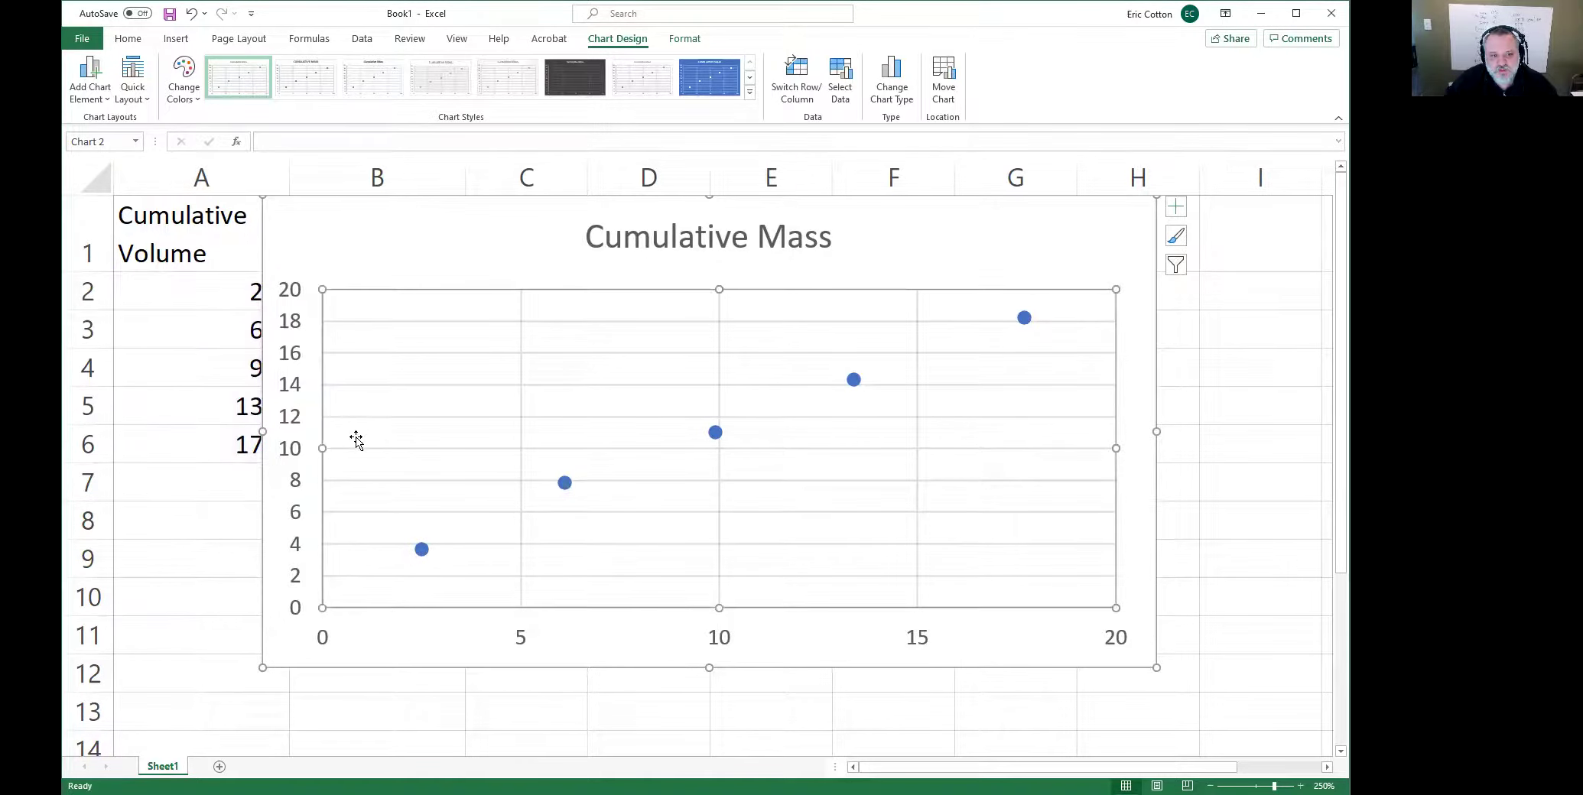
pyautogui.moveTo(322, 448); pyautogui.dragTo(458, 458)
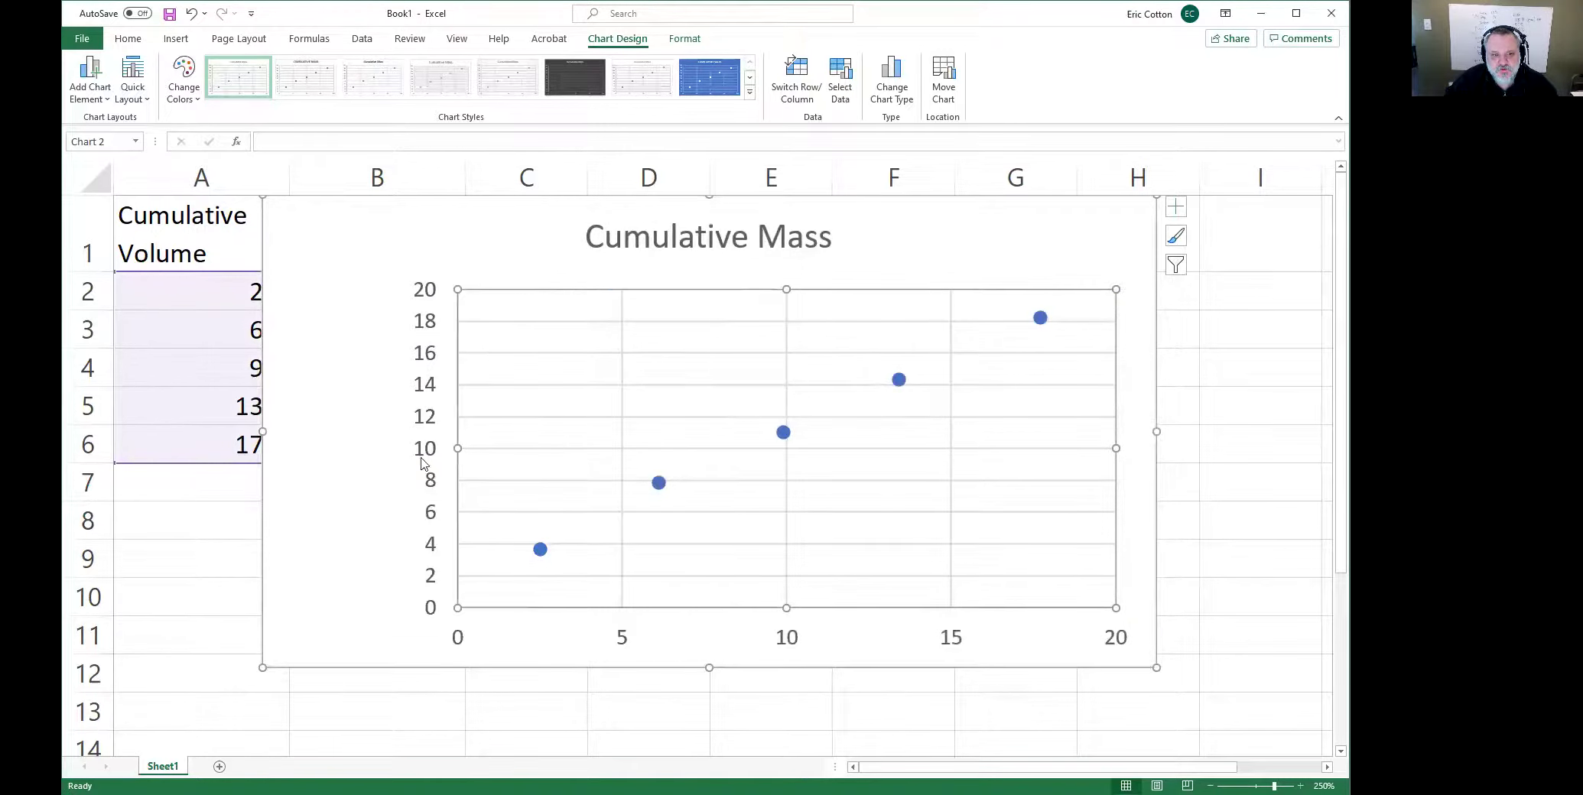
pyautogui.rightClick(345, 426)
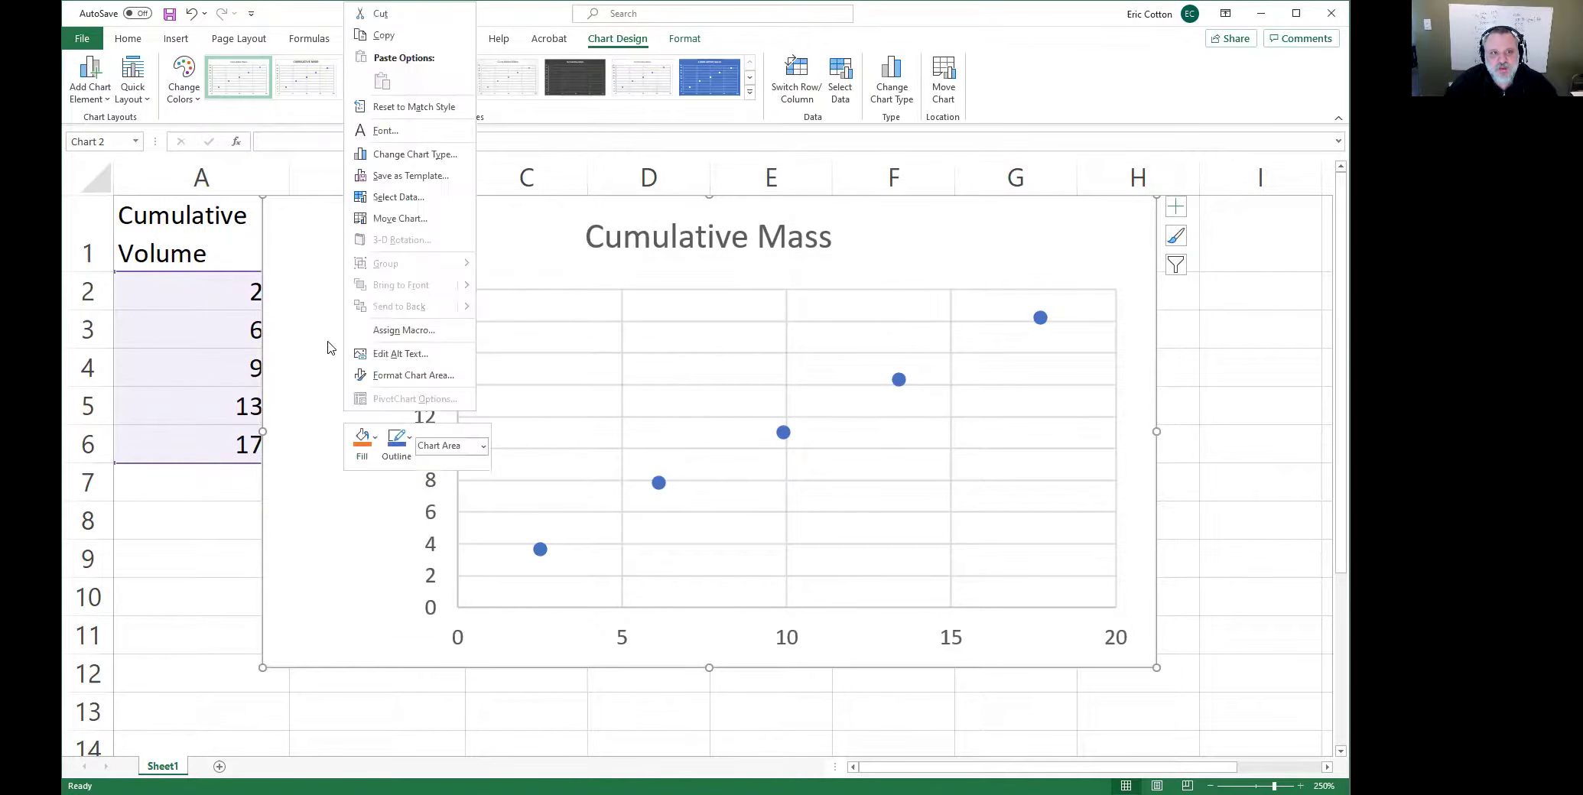
pyautogui.click(368, 602)
pyautogui.click(476, 416)
pyautogui.moveTo(329, 285)
pyautogui.mouseDown()
pyautogui.moveTo(325, 459)
pyautogui.moveTo(339, 262)
pyautogui.moveTo(346, 286)
pyautogui.mouseUp()
# Step: Move the plot area up toward the chart title to free space below the horizontal axis
pyautogui.click(743, 608)
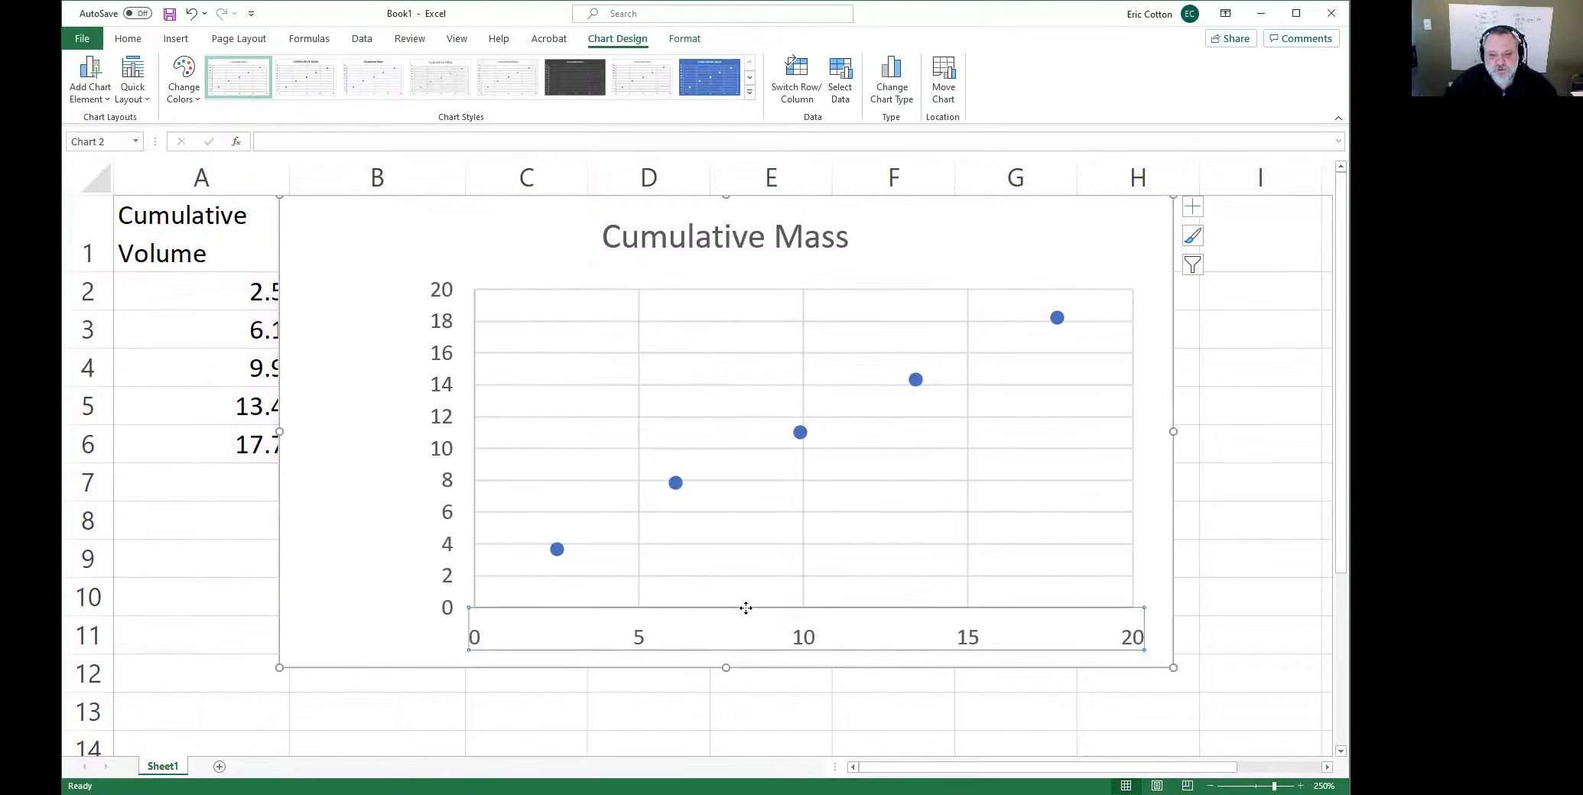
pyautogui.click(824, 586)
pyautogui.moveTo(801, 627); pyautogui.dragTo(803, 597)
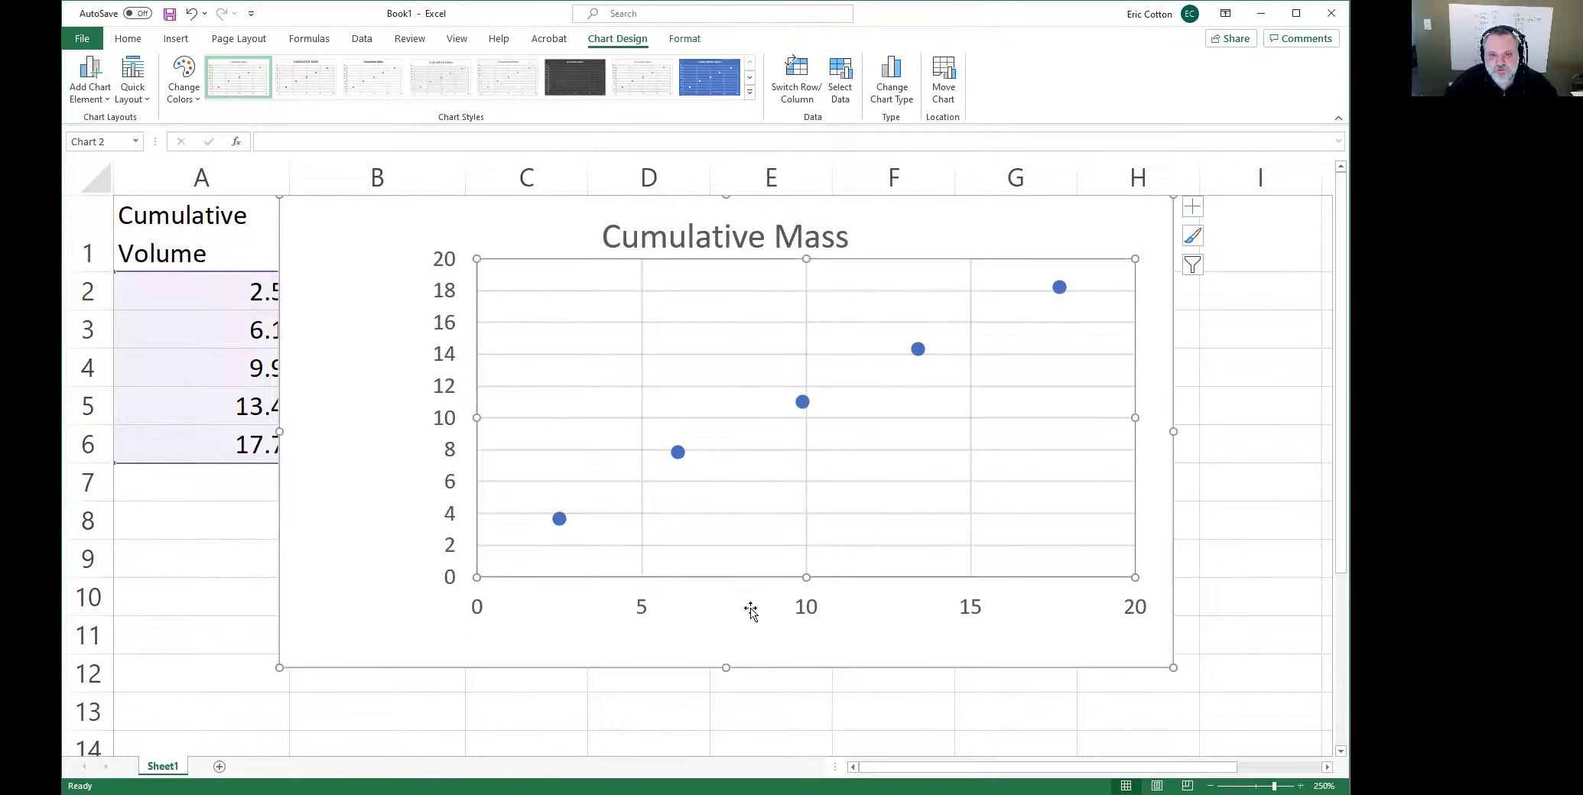
pyautogui.click(718, 637)
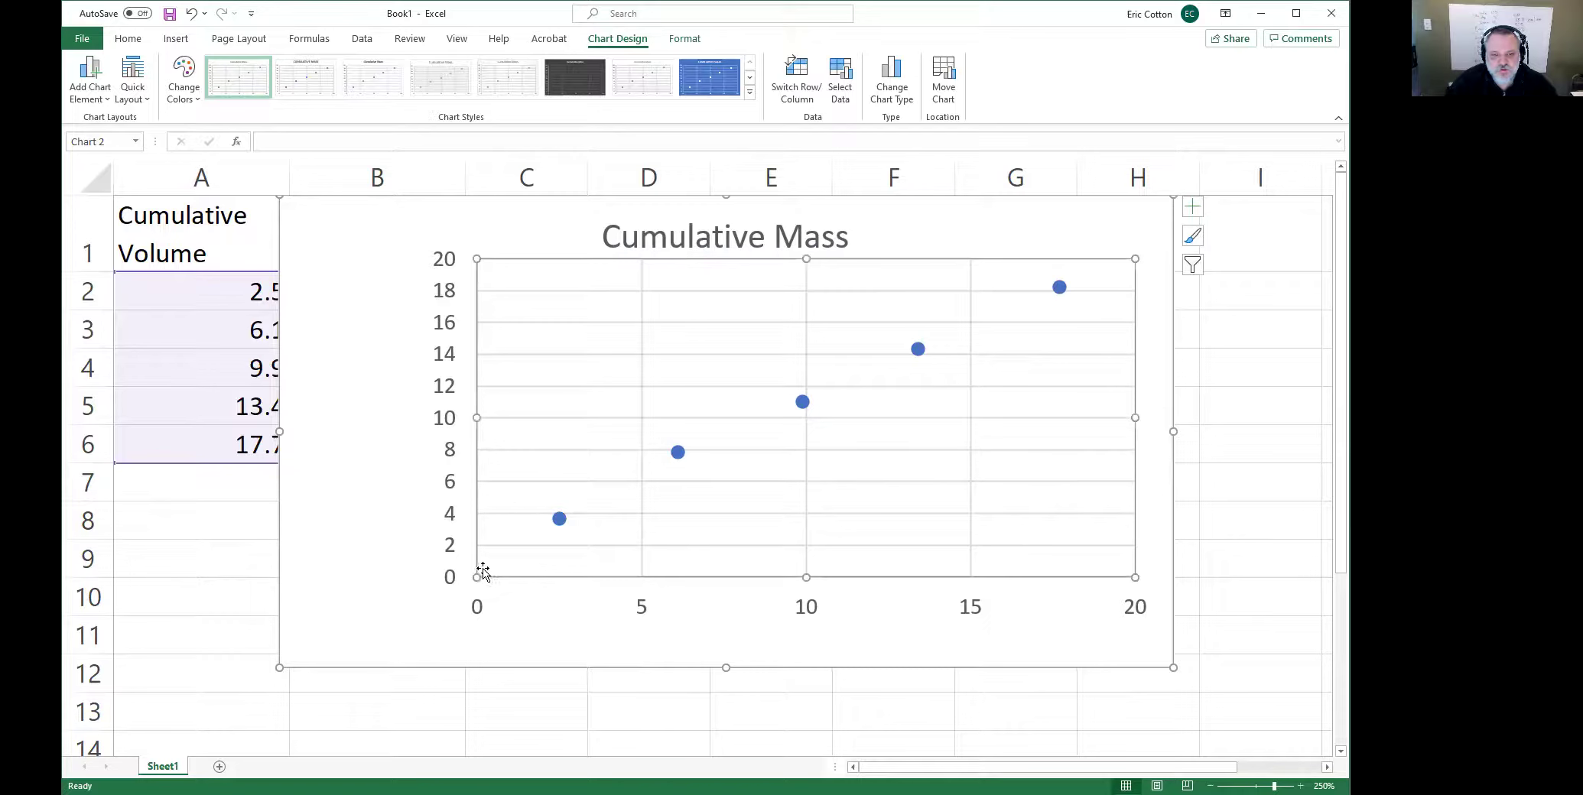
# Step: Undo the plot area resize and the chart and plot area moves
pyautogui.hotkey('ctrl', 'z')
pyautogui.hotkey('ctrl', 'z')
pyautogui.hotkey('ctrl', 'z')
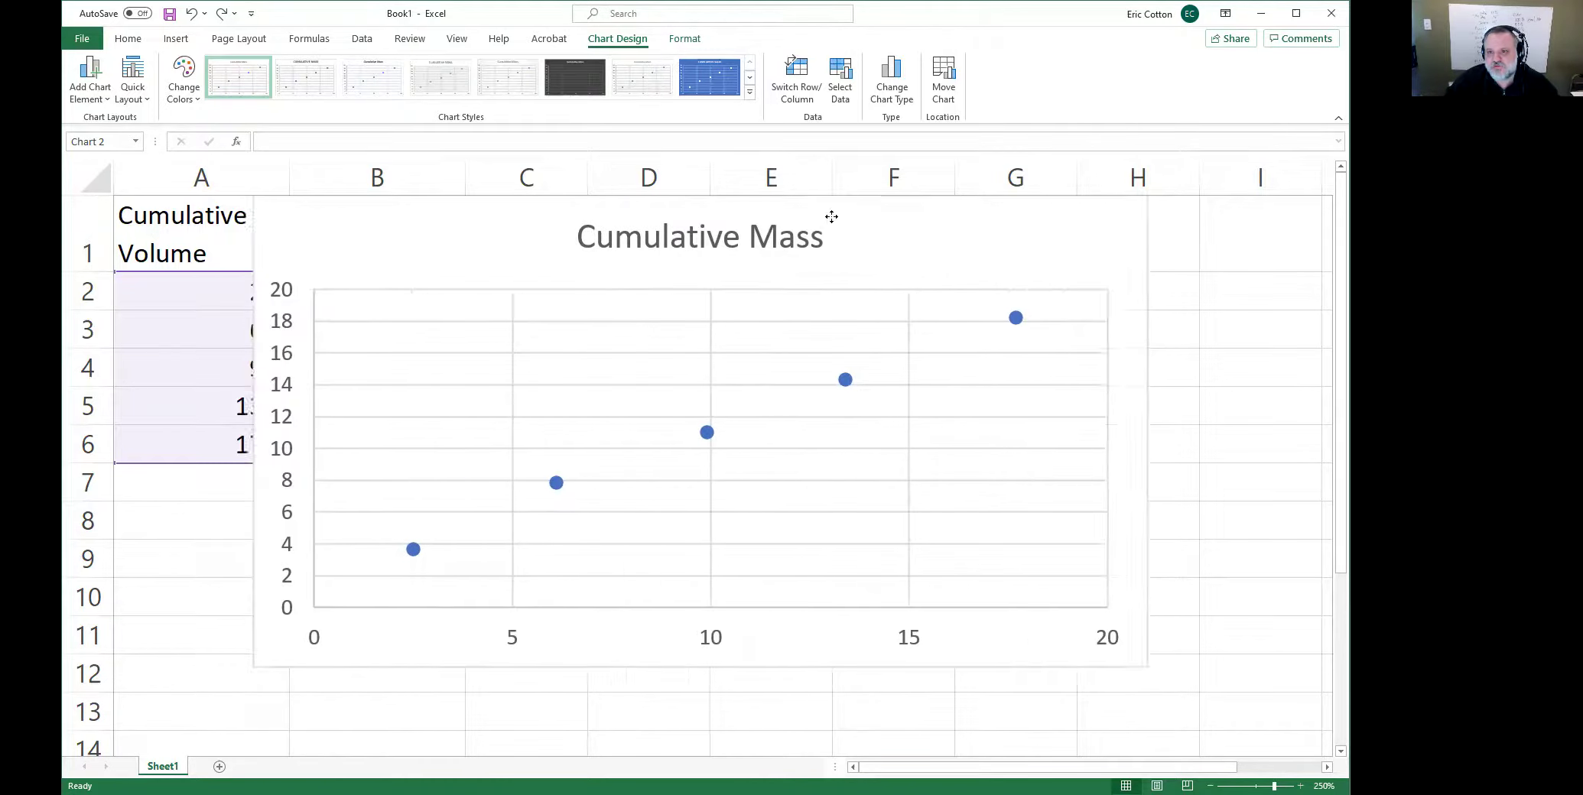
# Step: Move the chart left over part of column A and add a linear trendline to the Cumulative Mass data points
pyautogui.moveTo(830, 219); pyautogui.dragTo(722, 218)
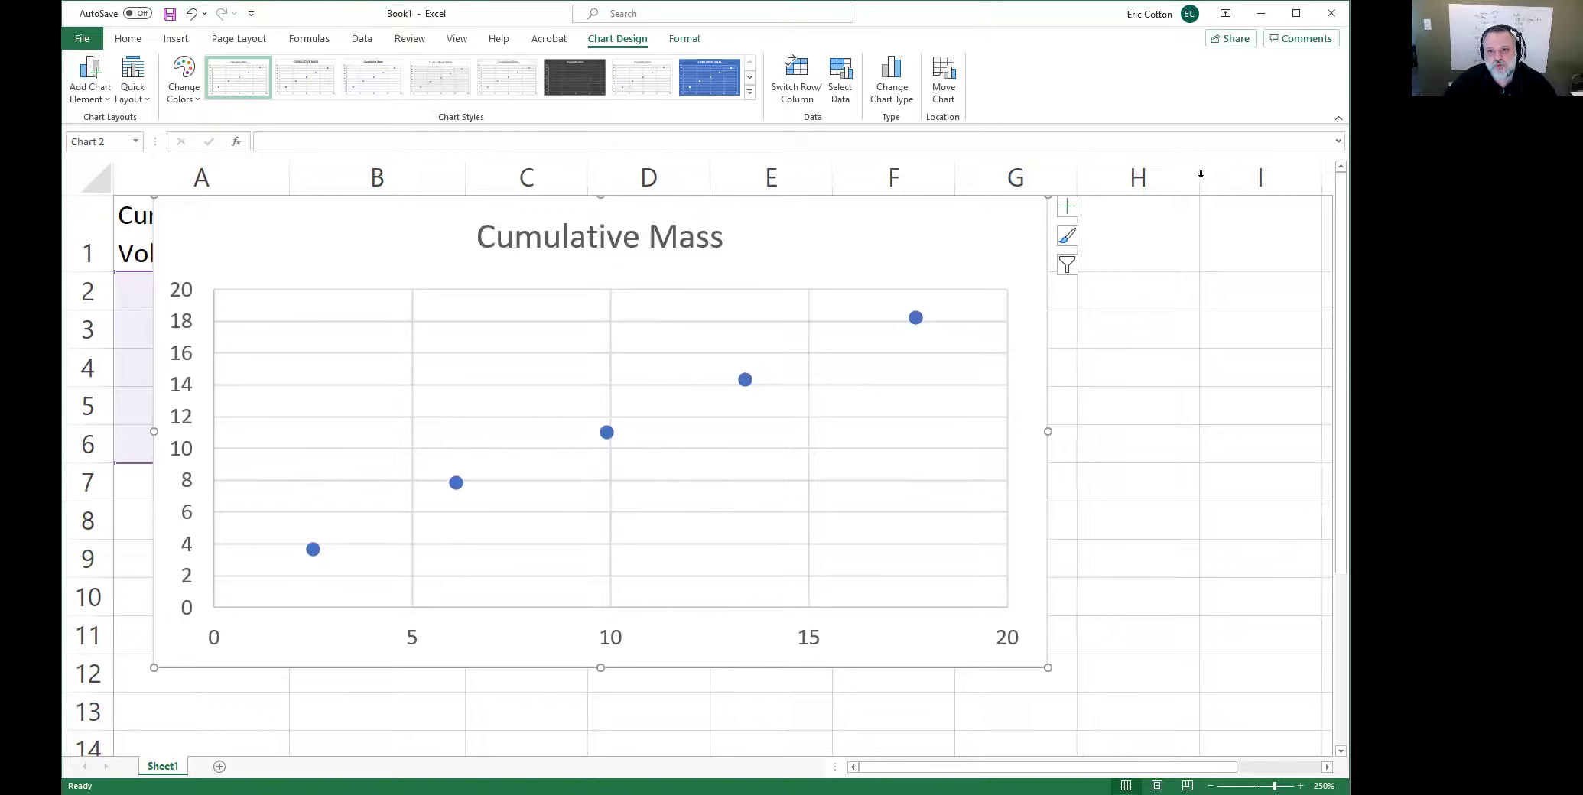
pyautogui.moveTo(608, 433)
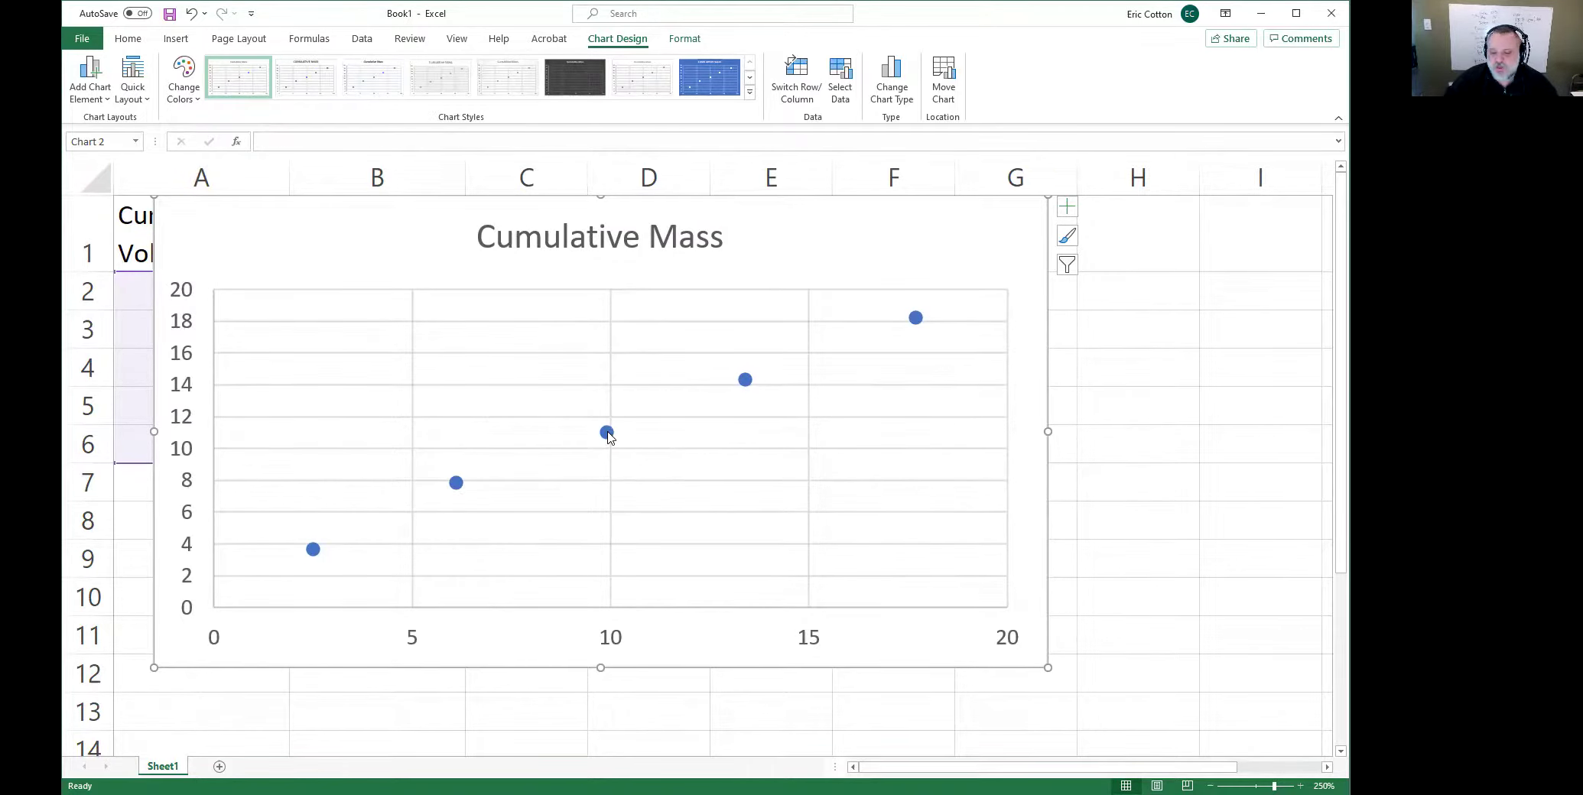
pyautogui.rightClick(607, 432)
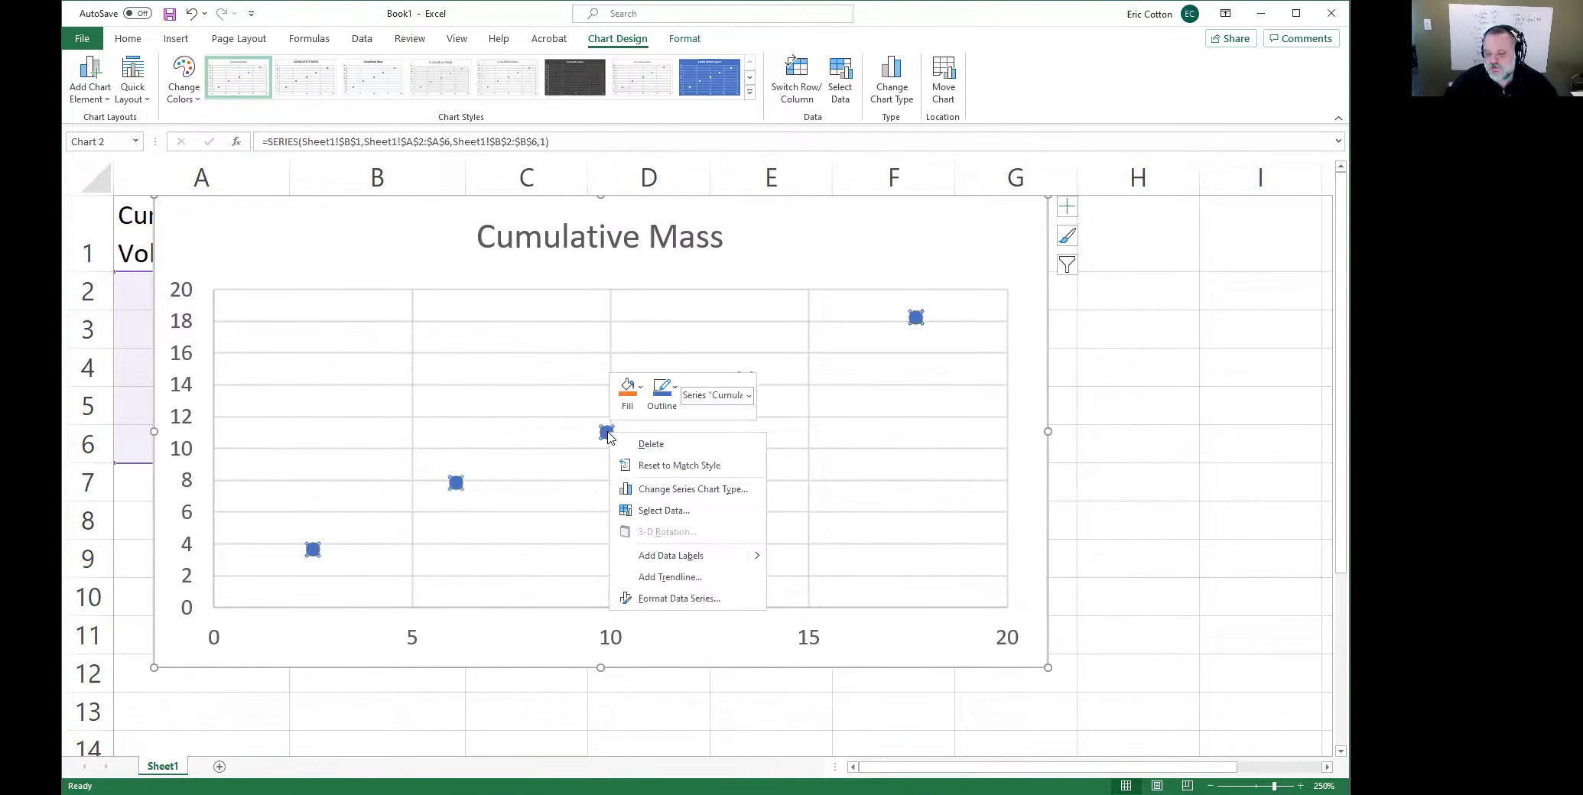
pyautogui.click(647, 578)
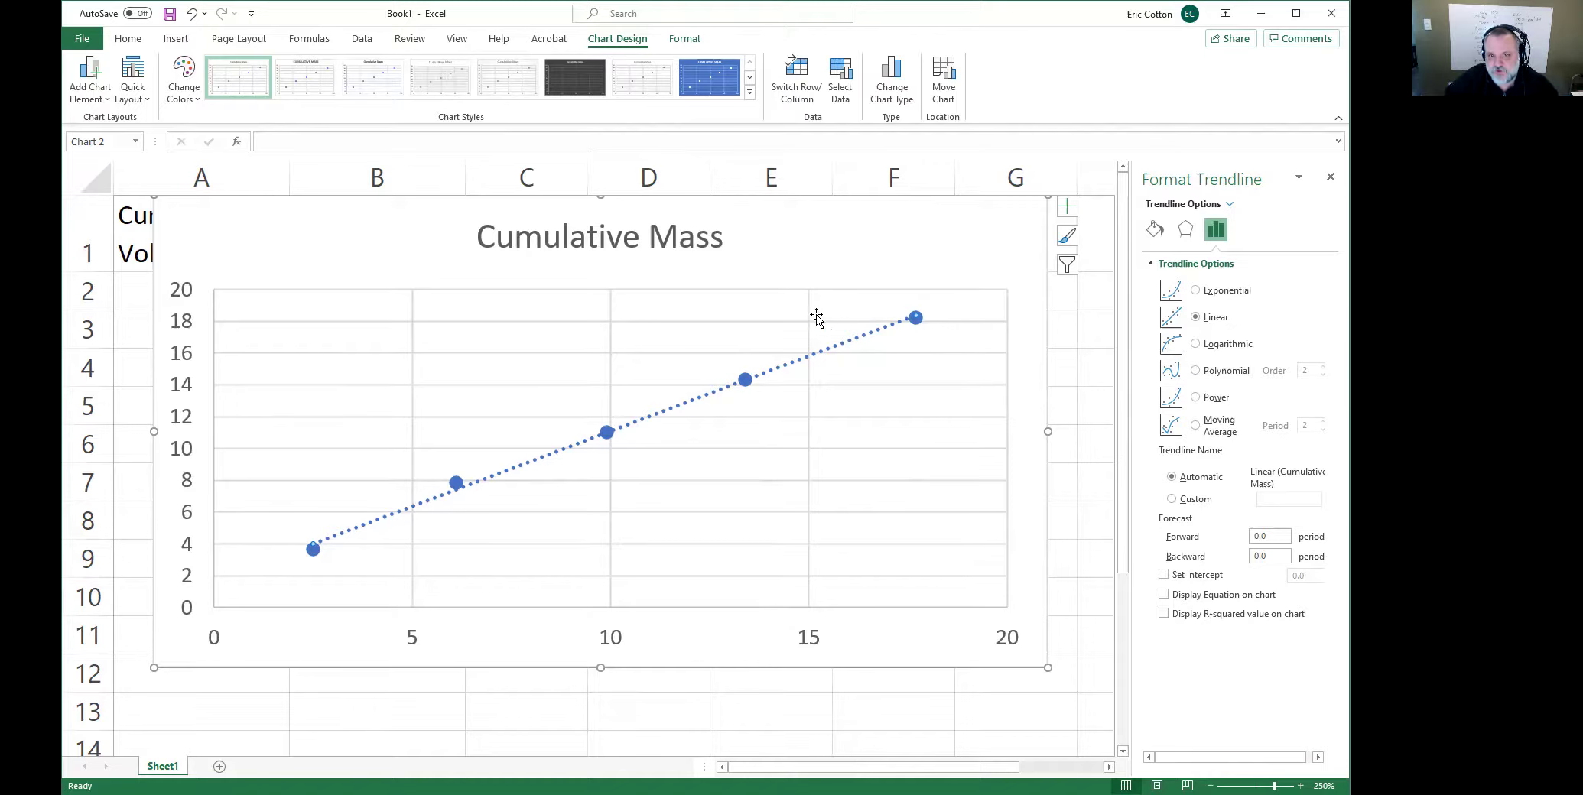
# Step: Move the chart slightly down and display the linear trendline's equation on it
pyautogui.moveTo(776, 232); pyautogui.dragTo(766, 258)
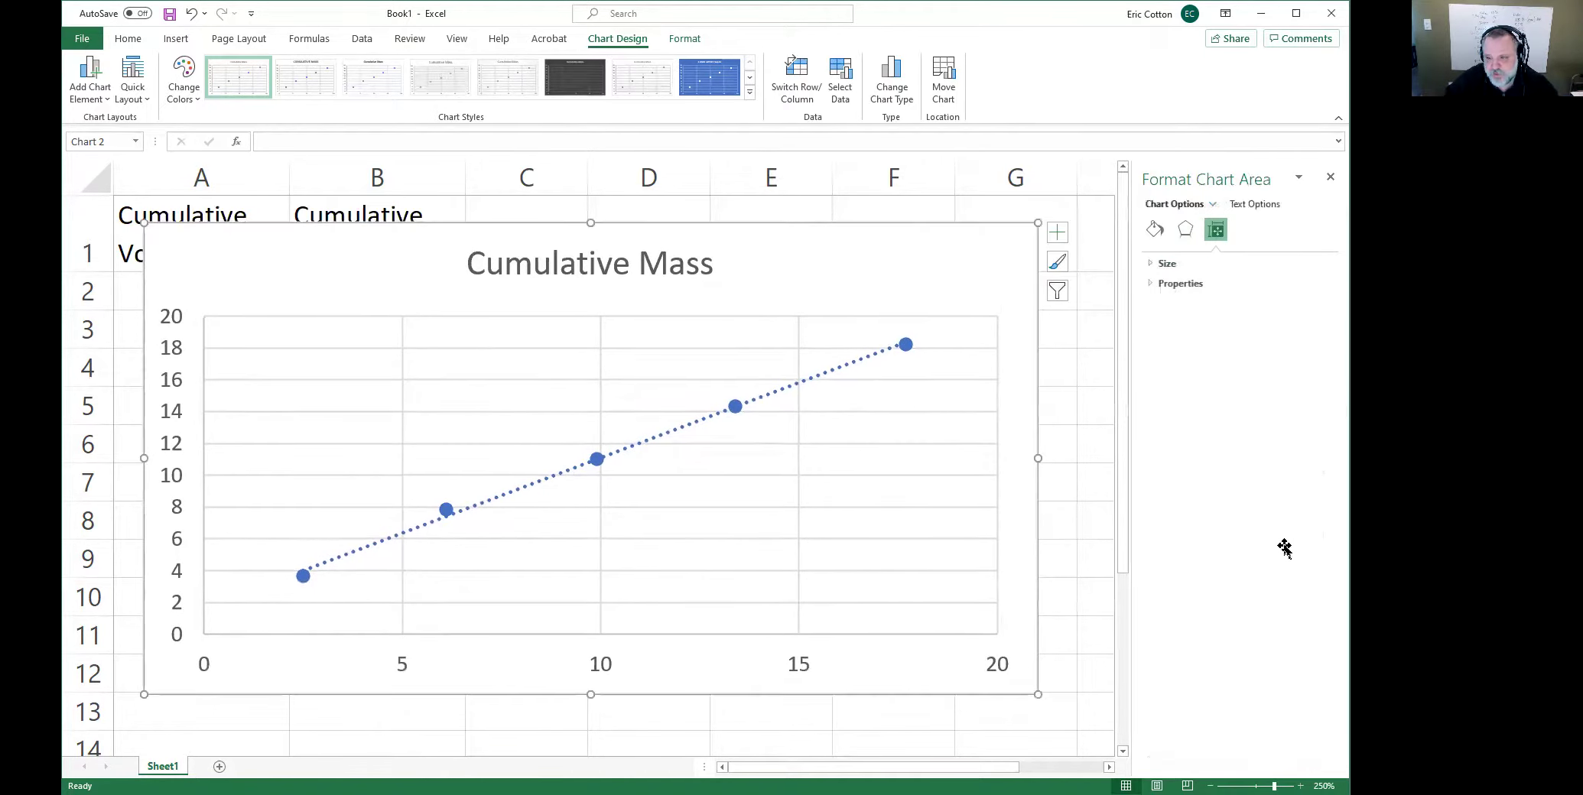
pyautogui.click(777, 390)
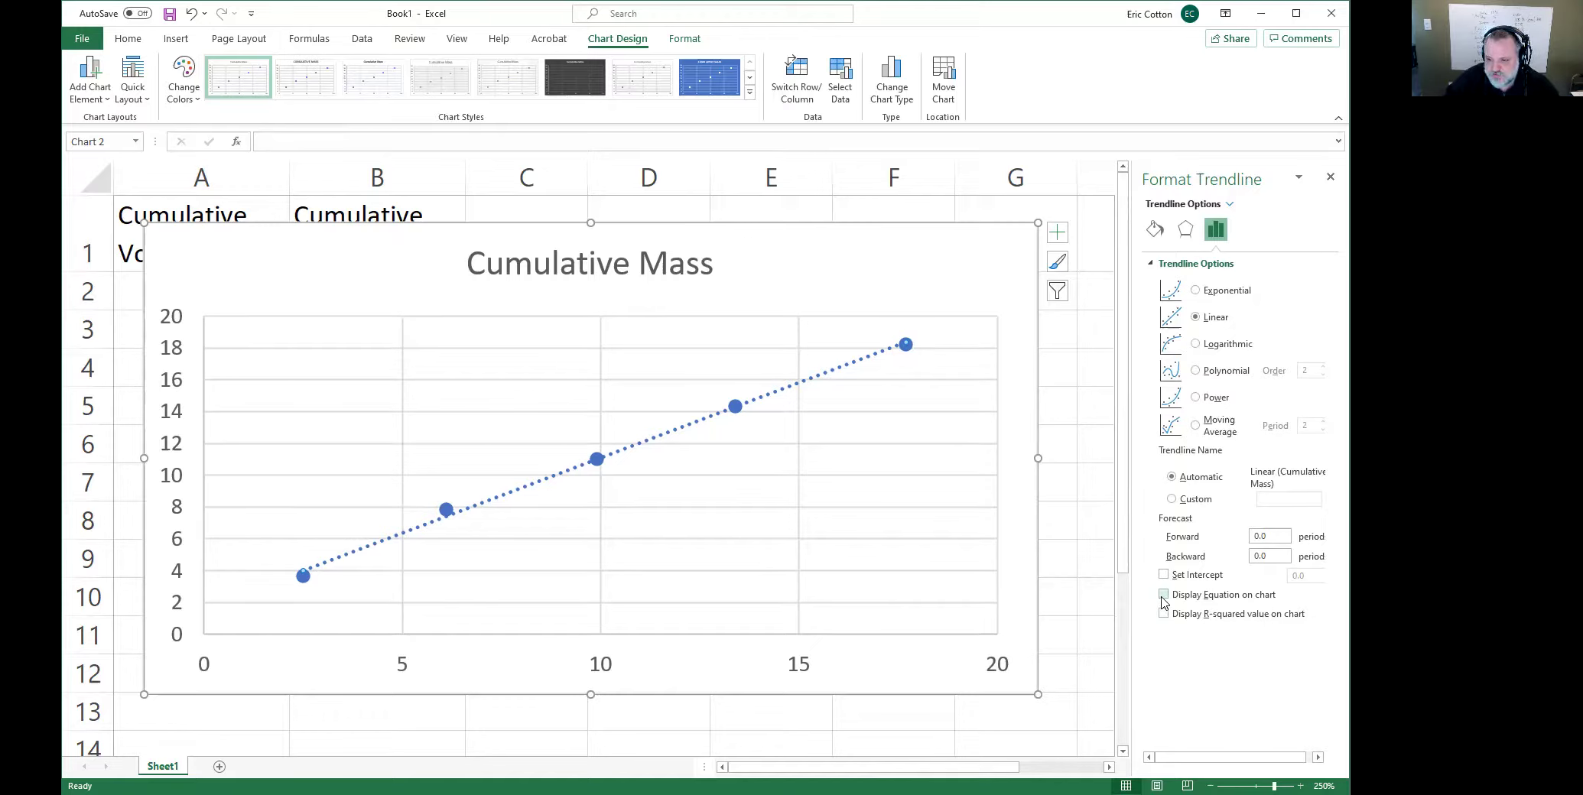
pyautogui.click(1163, 596)
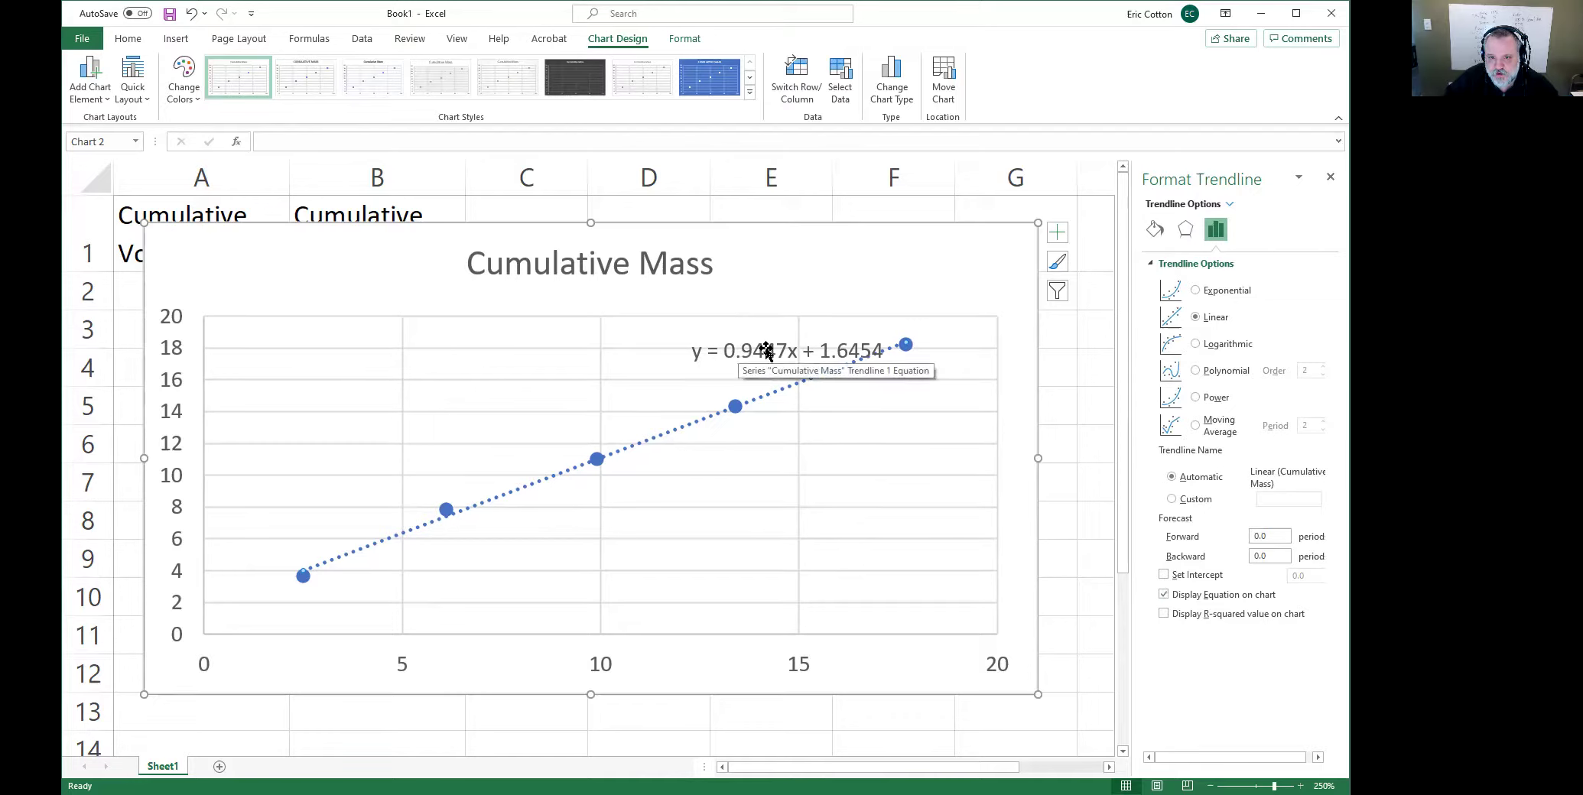
# Step: Place the trendline equation beside the chart title and select the slope coefficient in its text
pyautogui.moveTo(766, 352); pyautogui.dragTo(810, 266)
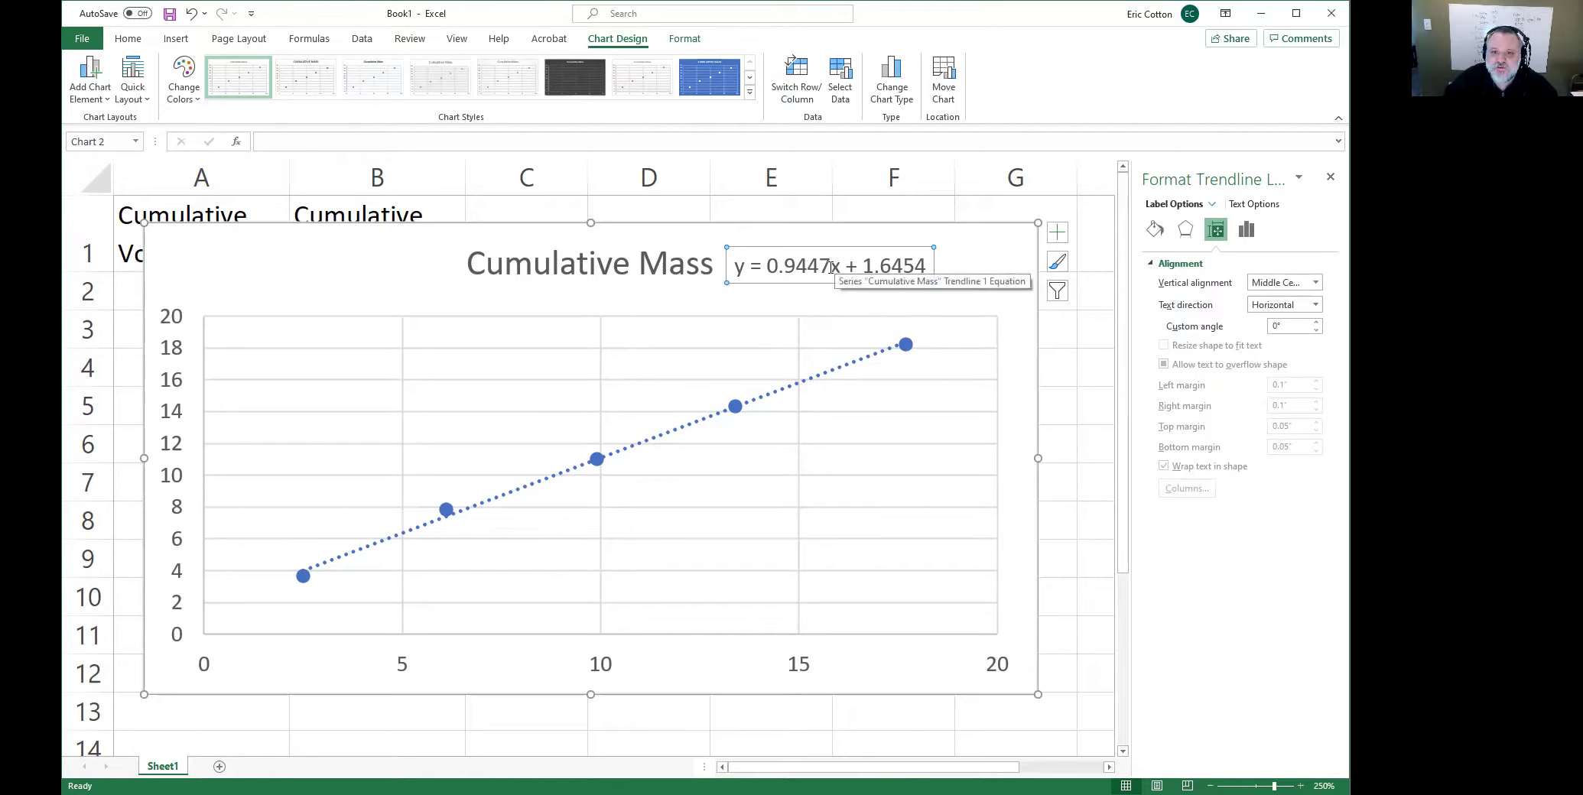
pyautogui.moveTo(831, 268); pyautogui.dragTo(772, 266)
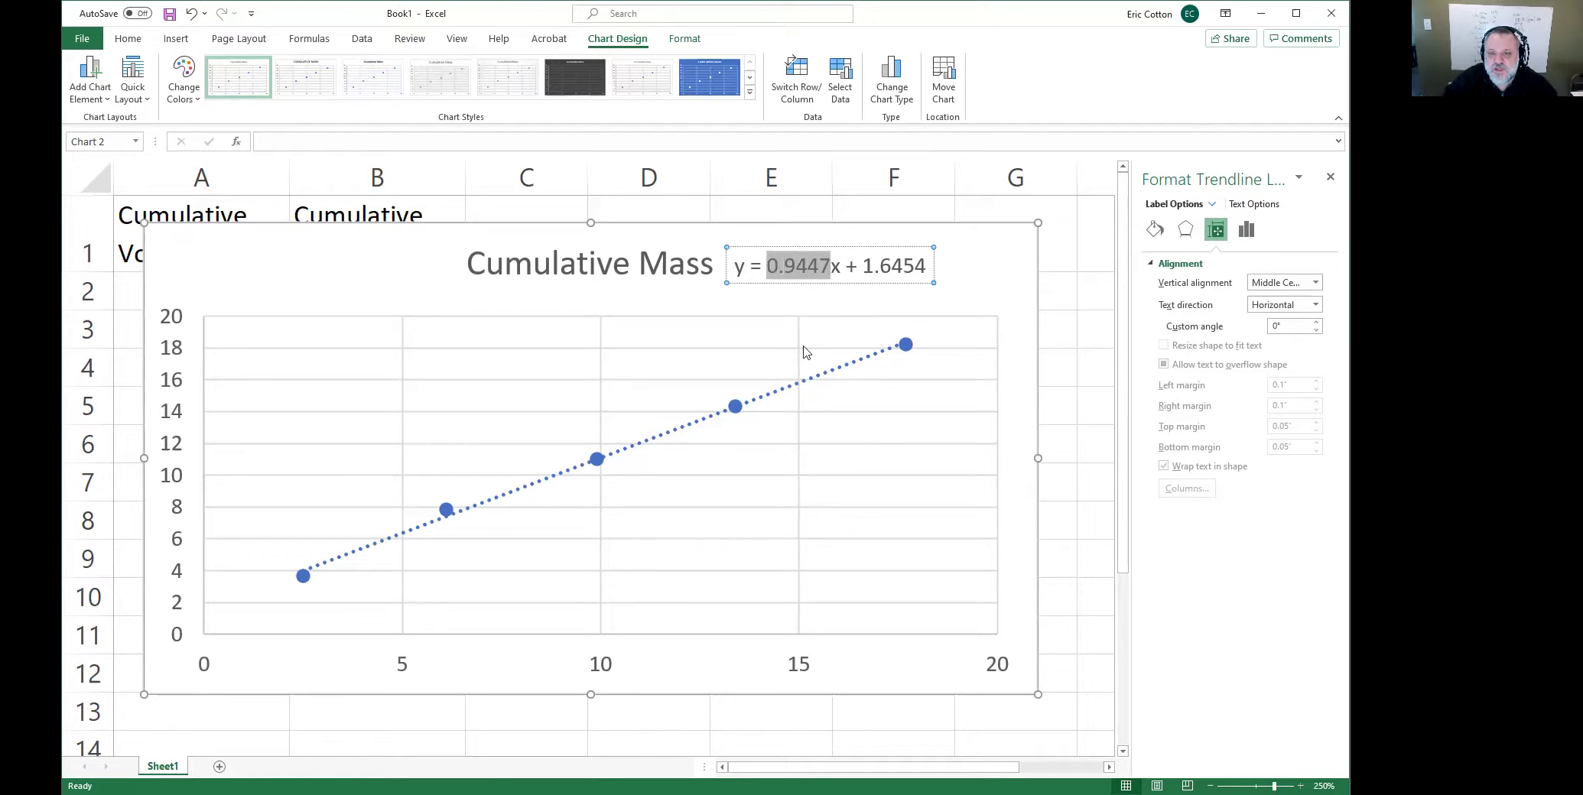